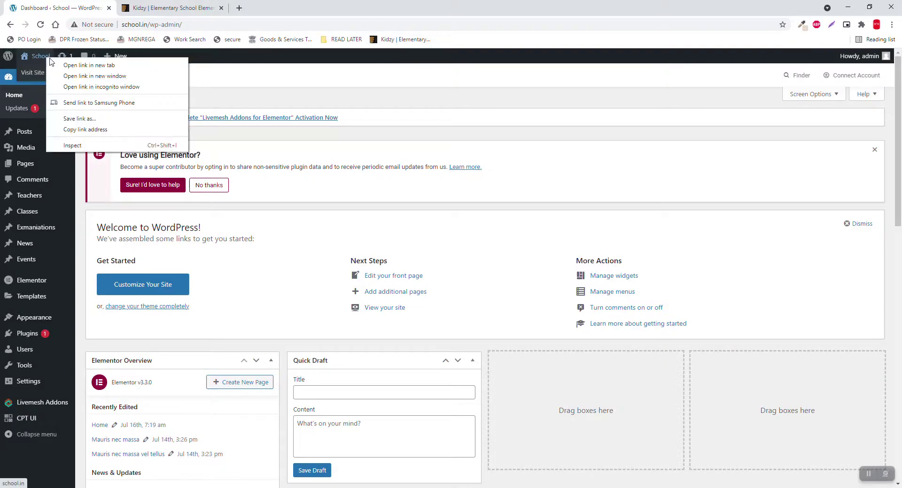
# Open the School site's home page in a new tab and review its existing sections down to the footer.
pyautogui.click(94, 66)
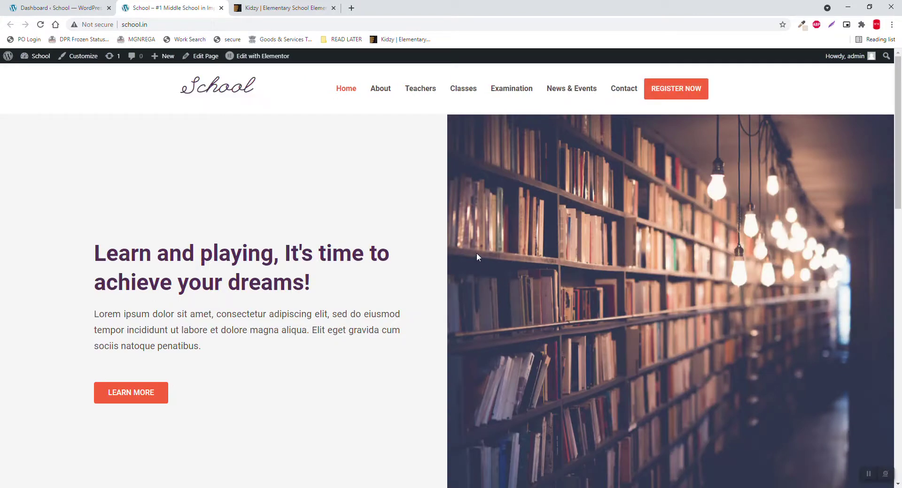
pyautogui.scroll(-1, 308, 247)
pyautogui.scroll(-6, 313, 241)
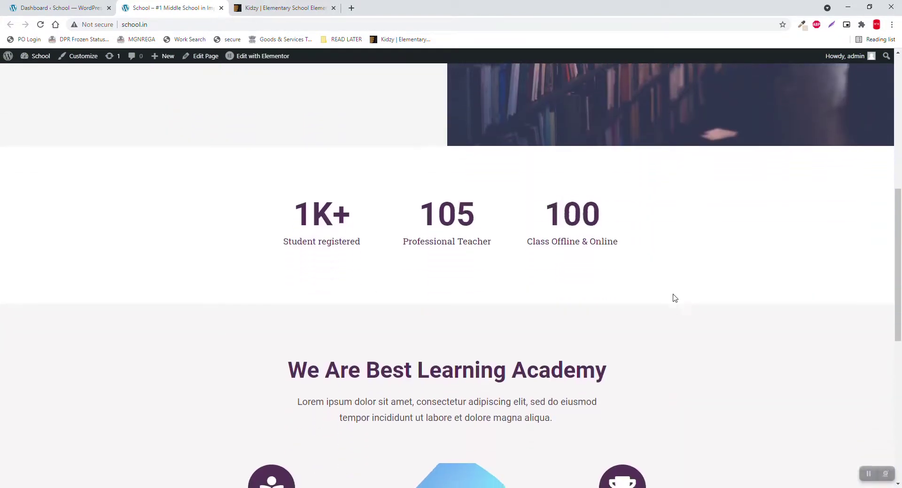
pyautogui.scroll(-5, 550, 280)
pyautogui.scroll(-3, 587, 287)
pyautogui.scroll(4, 583, 298)
pyautogui.scroll(-4, 568, 270)
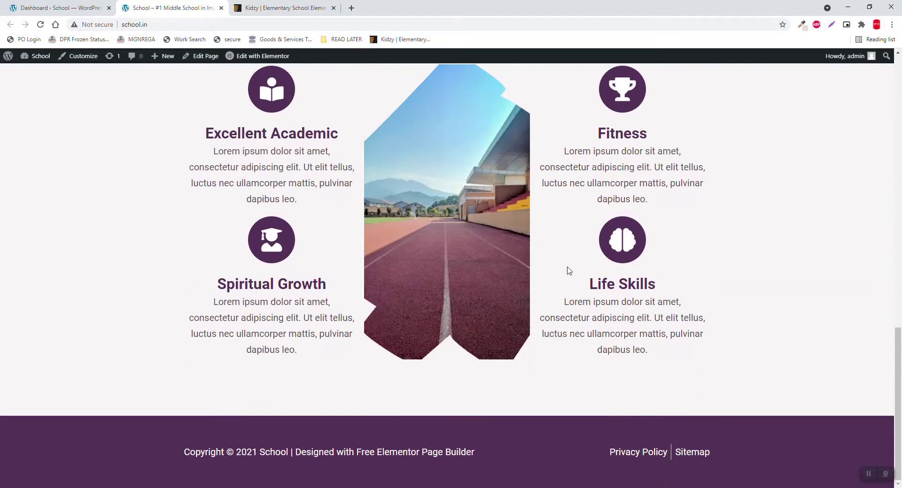
# Check the teacher section on the Kidzy reference template, and open the School home page in the Elementor editor.
pyautogui.click(287, 9)
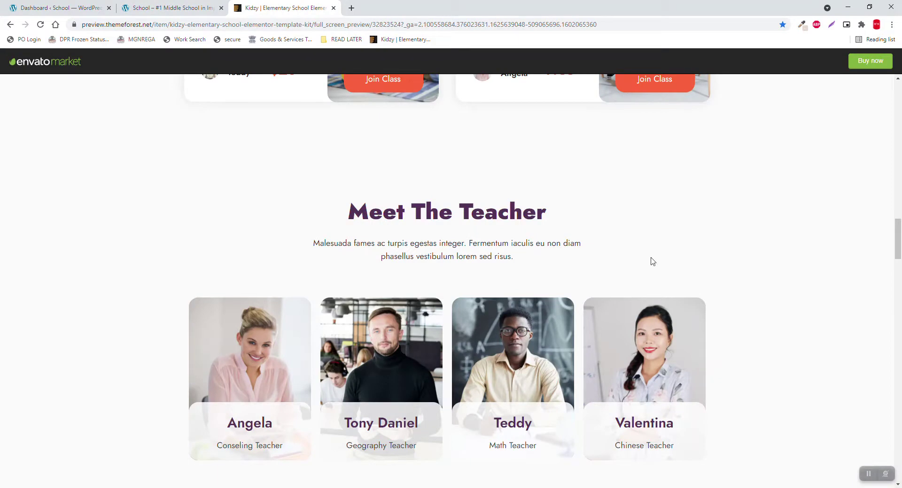
pyautogui.click(40, 8)
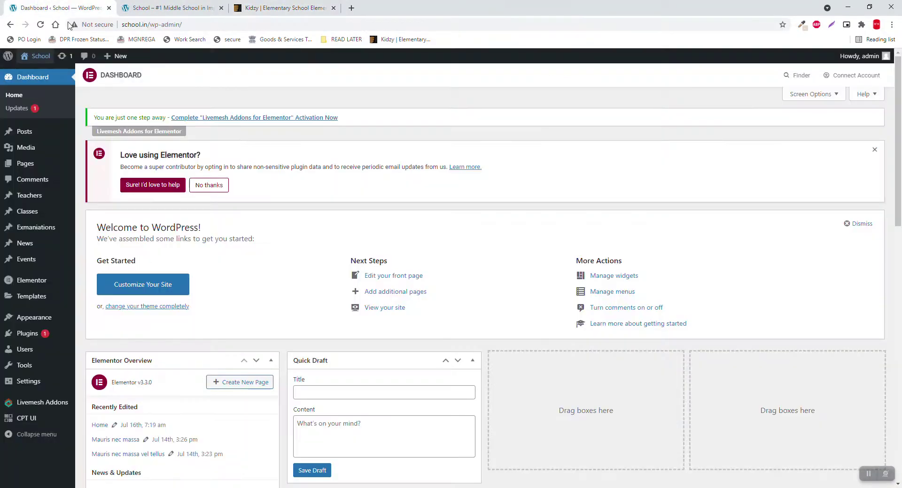
pyautogui.click(245, 7)
pyautogui.click(90, 8)
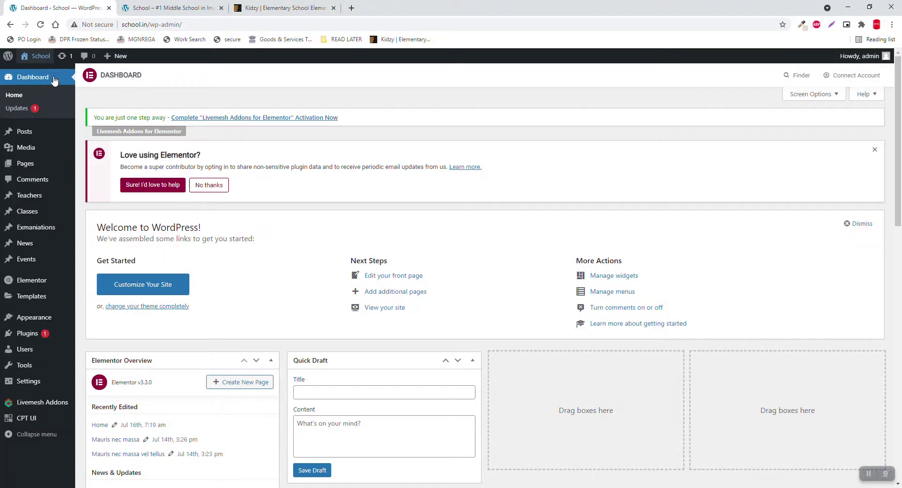
pyautogui.click(170, 7)
pyautogui.moveTo(266, 57)
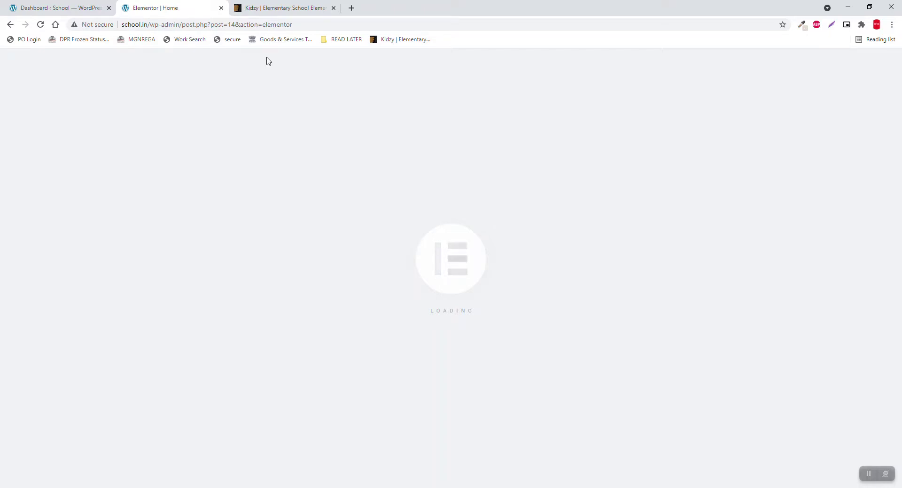
# Duplicate the "We Are Best Learning Academy" section and remove the classic background from the copy.
pyautogui.scroll(-2, 529, 277)
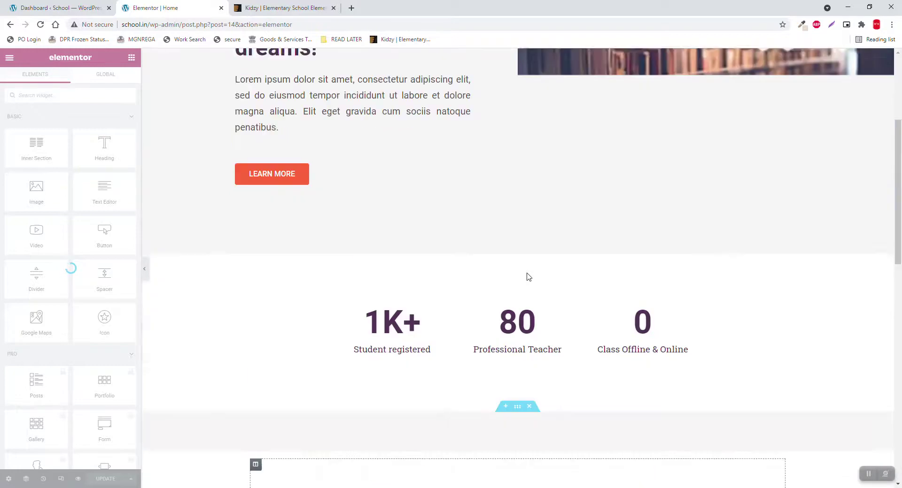
pyautogui.scroll(-5, 528, 277)
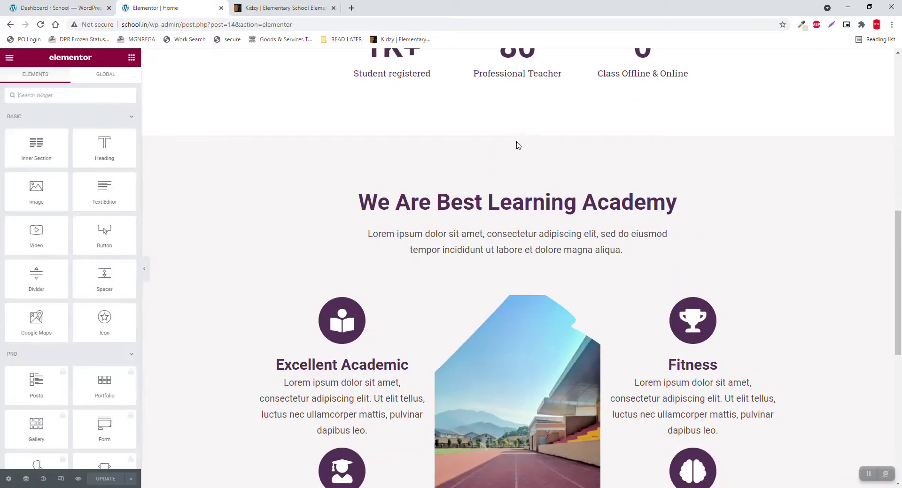
pyautogui.rightClick(519, 136)
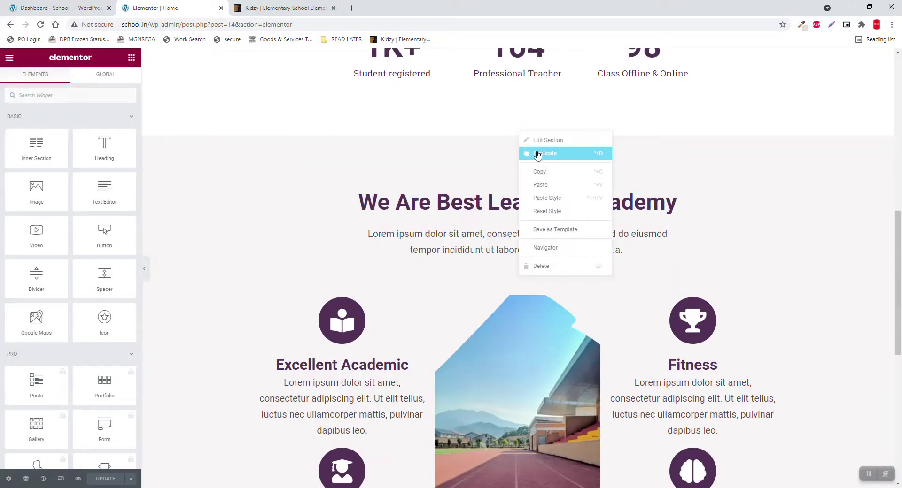
pyautogui.click(538, 154)
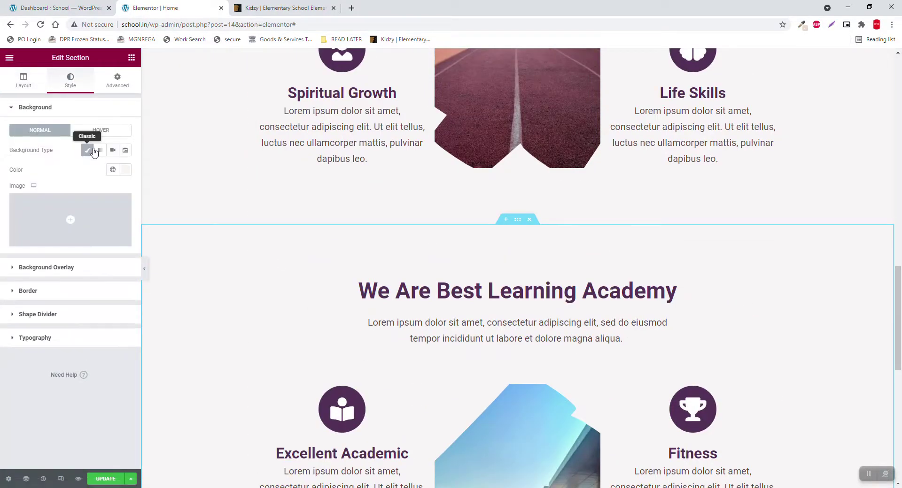
pyautogui.click(87, 150)
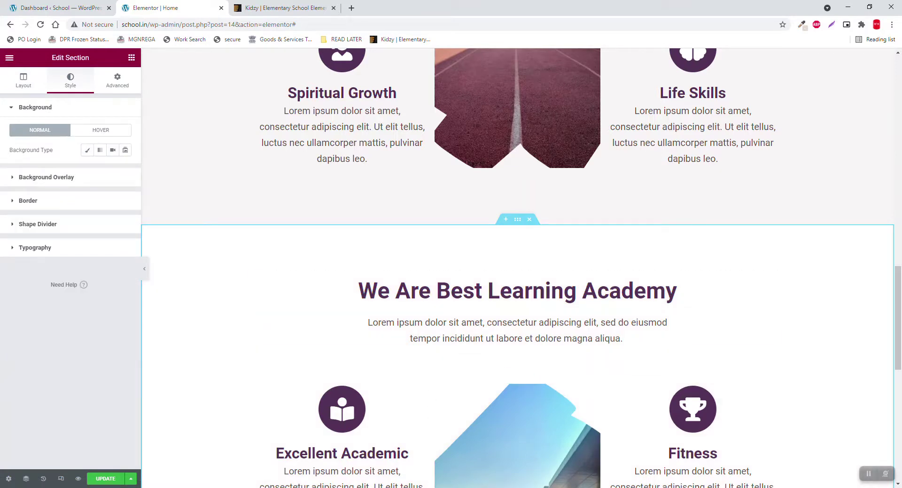
# Replace the duplicated section's heading with "Meet The Teacher", copied from the Kidzy reference page.
pyautogui.click(258, 5)
pyautogui.moveTo(562, 217); pyautogui.dragTo(329, 216)
pyautogui.hotkey('ctrl', 'c')
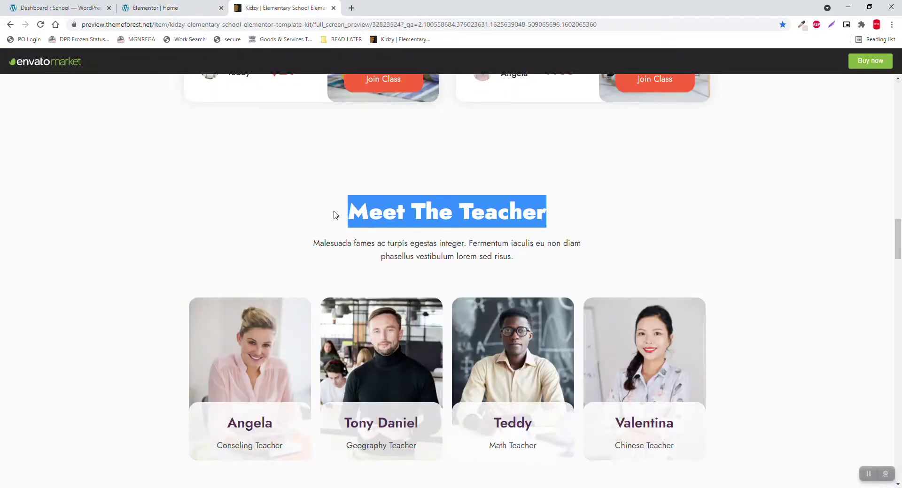
pyautogui.click(42, 7)
pyautogui.click(186, 5)
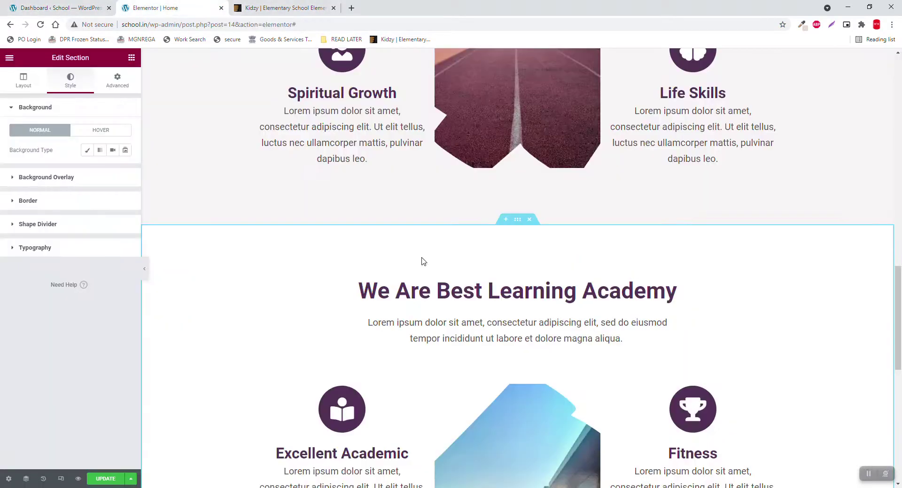
pyautogui.click(504, 289)
pyautogui.click(99, 141)
pyautogui.hotkey('ctrl', 'a')
pyautogui.hotkey('ctrl', 'v')
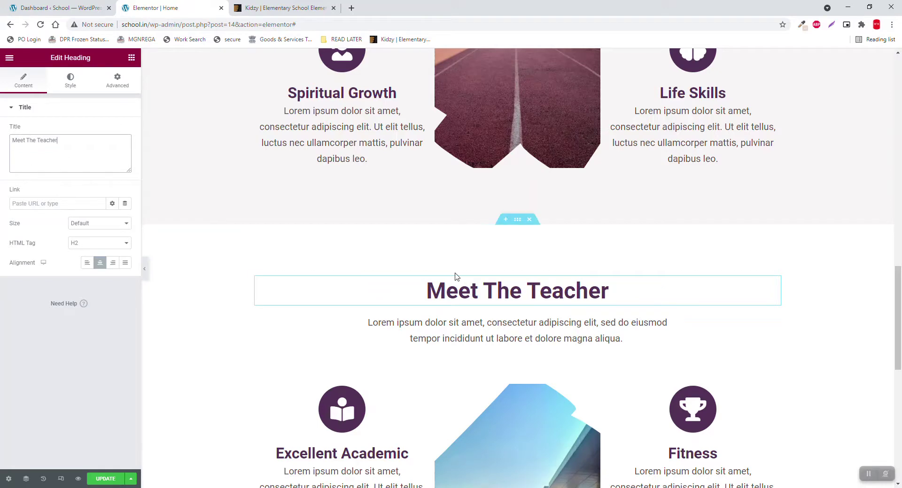
# Replace the inner section of features and image under the Meet The Teacher text with a Posts Multislider widget.
pyautogui.scroll(-2, 452, 278)
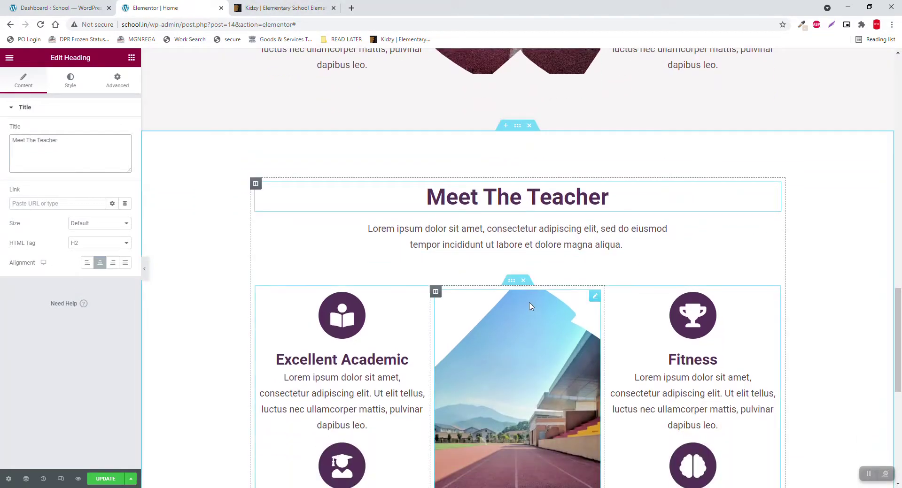
pyautogui.click(524, 282)
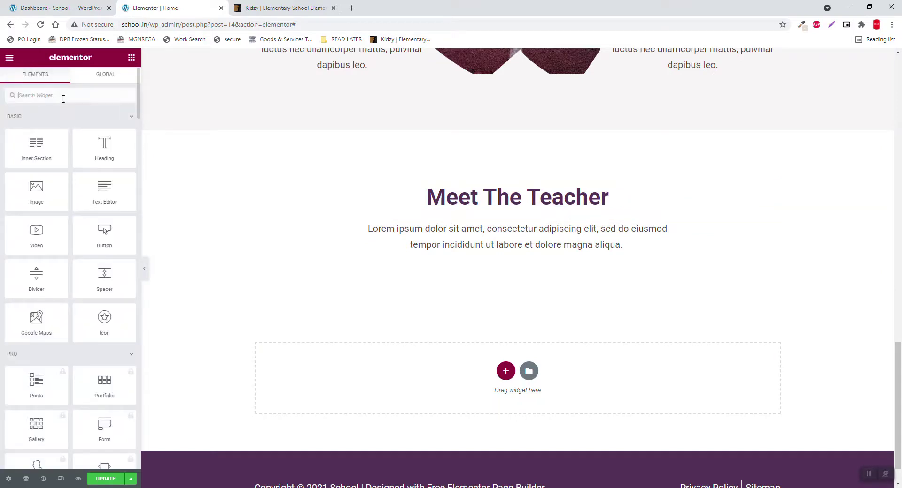
pyautogui.click(63, 99)
pyautogui.write('pd')
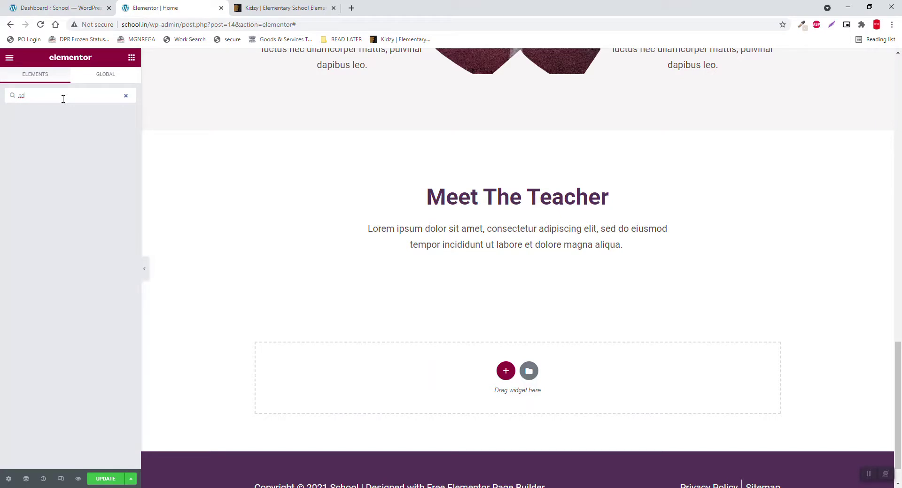
pyautogui.press('BackSpace')
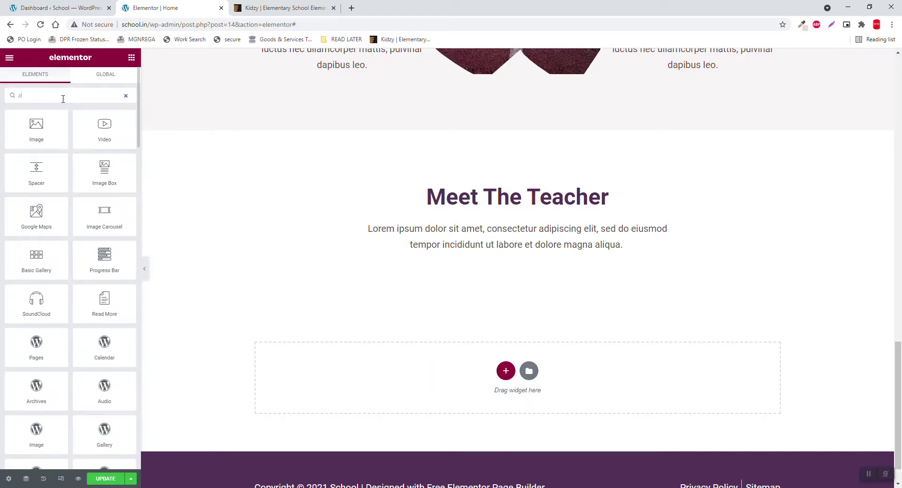
pyautogui.write('pody')
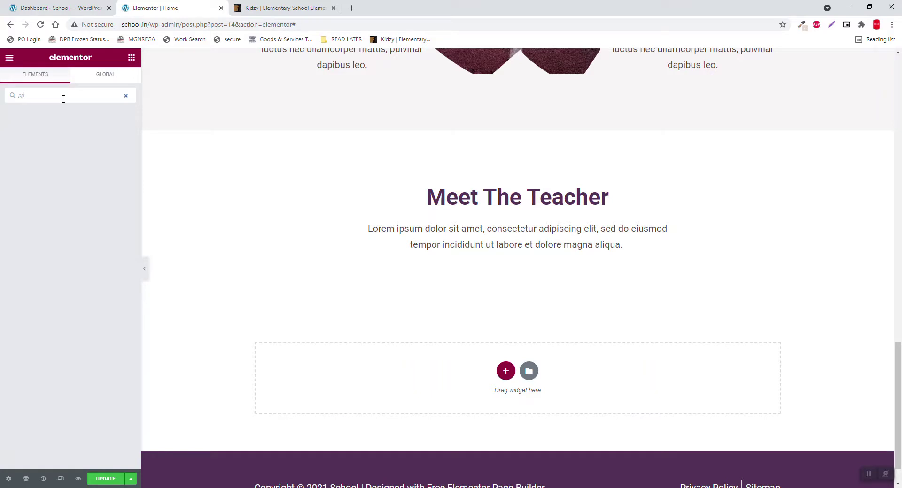
pyautogui.press('BackSpace')
pyautogui.write('o')
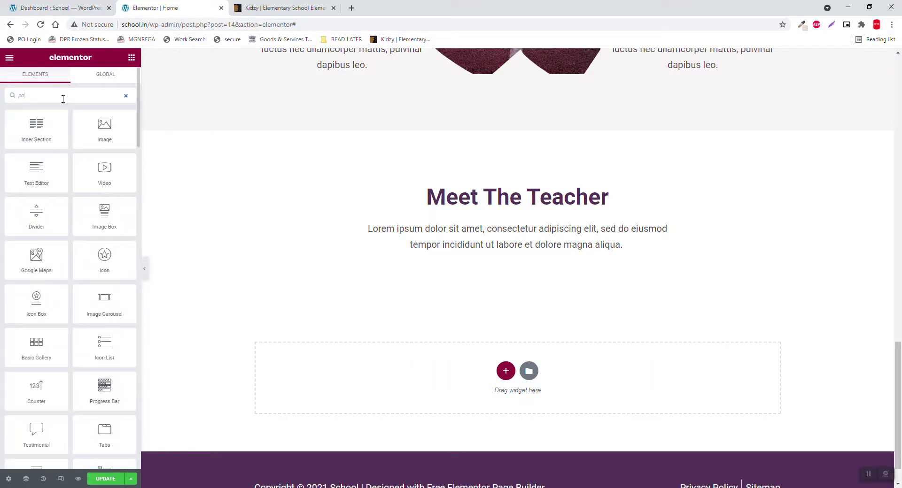
pyautogui.write('st')
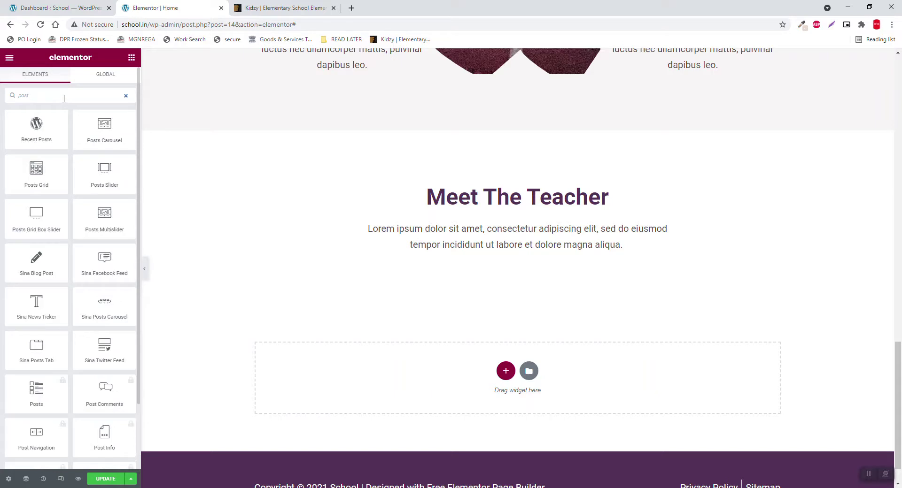
pyautogui.moveTo(104, 212); pyautogui.dragTo(548, 251)
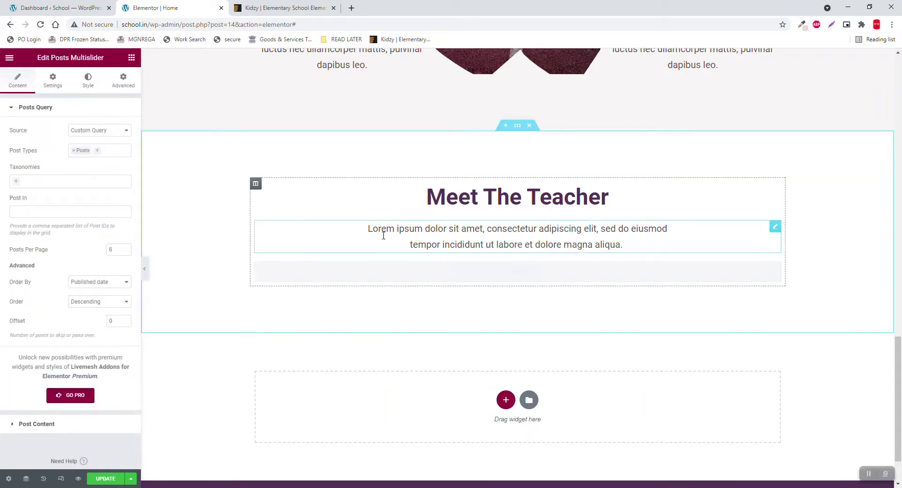
# Change the multislider's post type from Posts to Teachers.
pyautogui.click(74, 151)
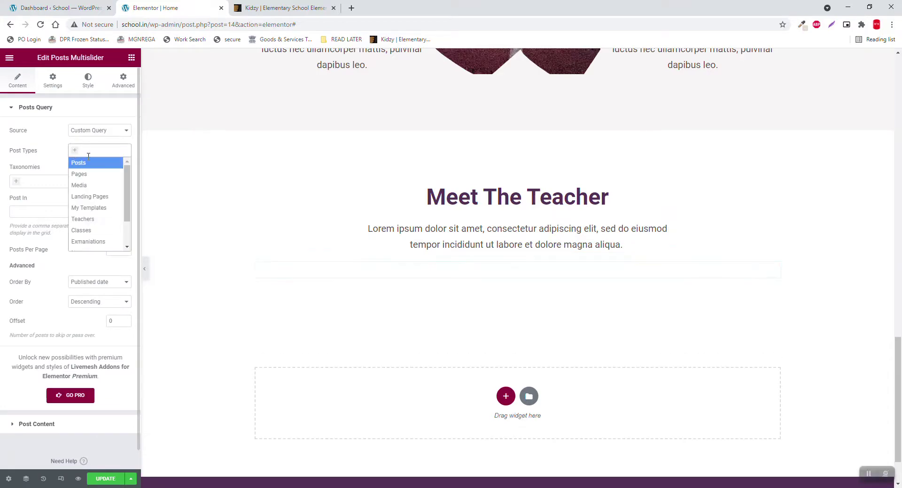
pyautogui.click(98, 223)
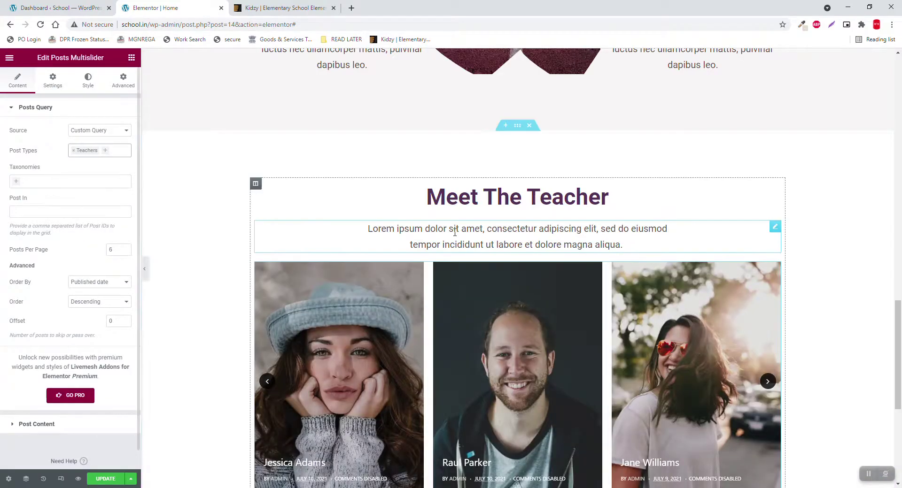
pyautogui.scroll(-2, 454, 239)
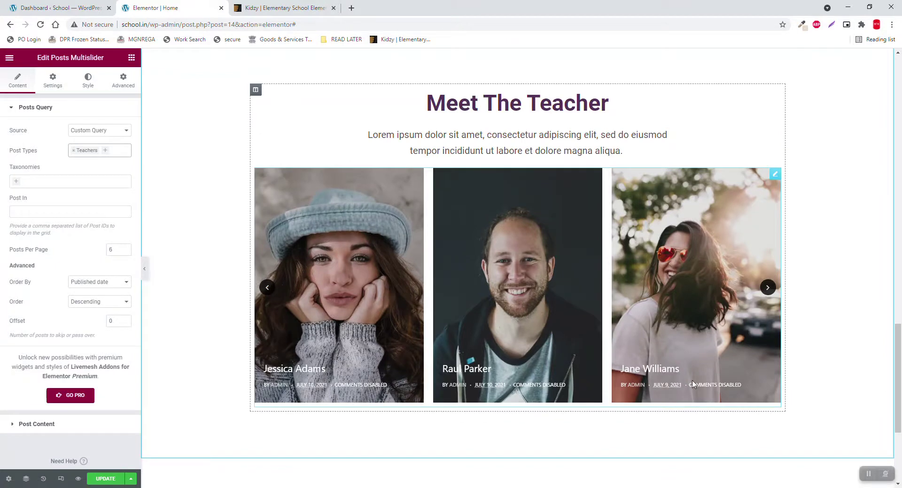
# Turn off author info, date info and comments in the multislider's post content, and preview the section at full width.
pyautogui.click(50, 427)
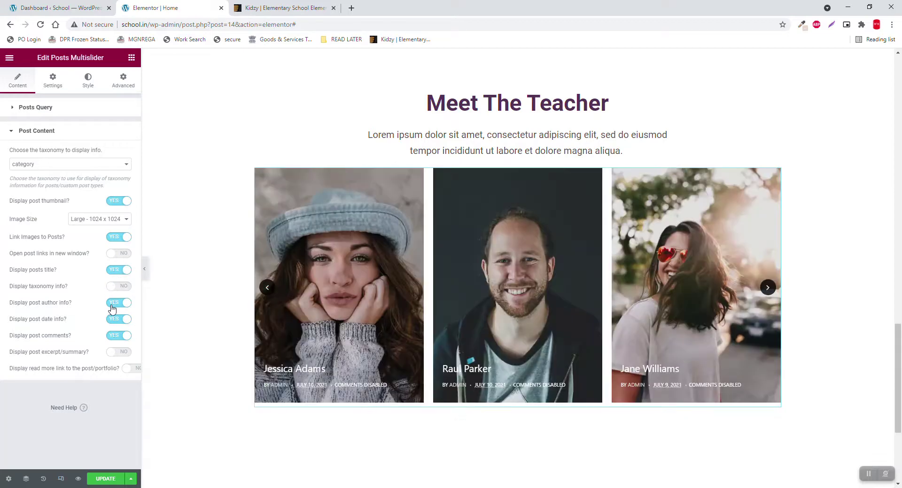
pyautogui.click(112, 303)
pyautogui.click(108, 320)
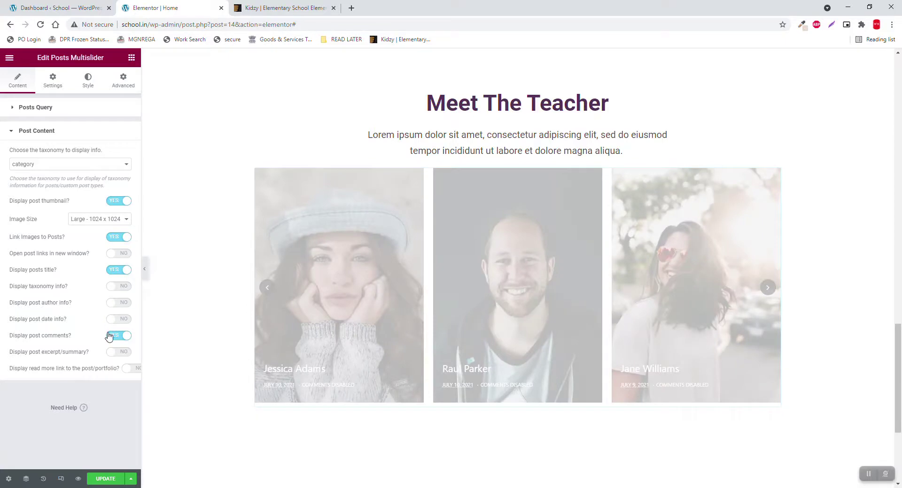
pyautogui.click(109, 337)
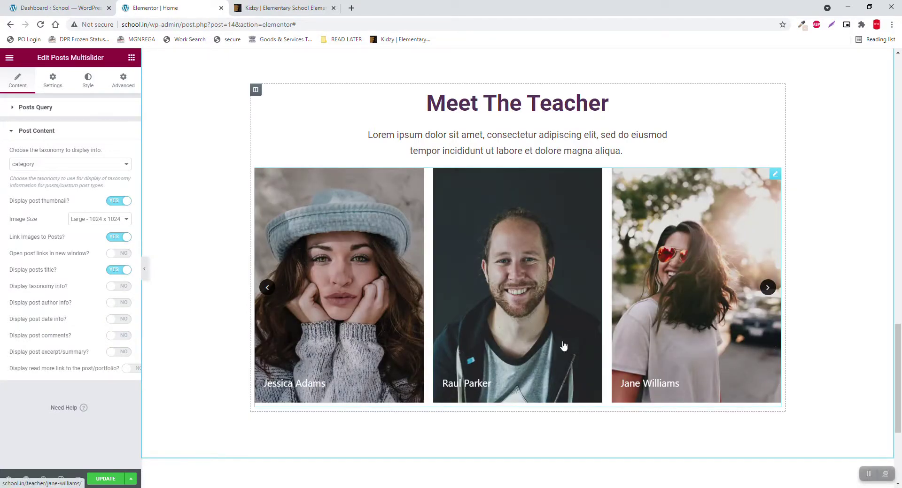
pyautogui.click(146, 268)
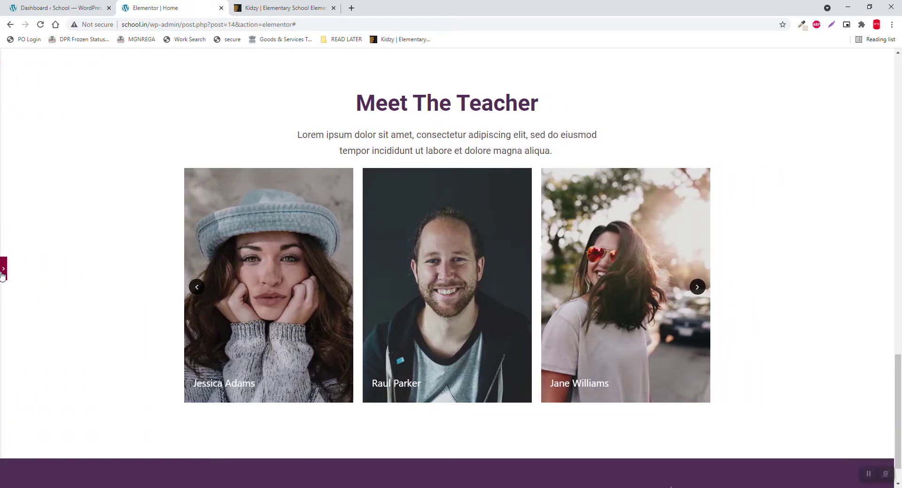
pyautogui.click(3, 270)
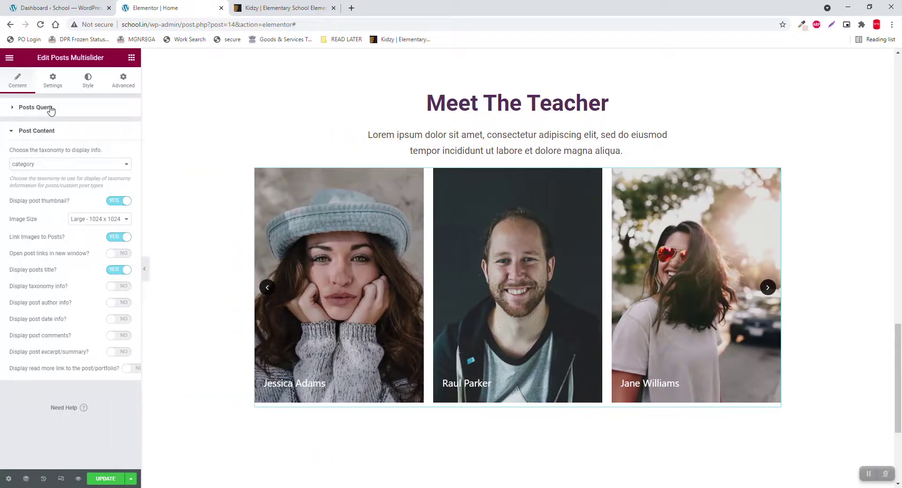
# Try Slider Style 2 on the teacher multislider, settle on Slider Style 3, and preview it at full width.
pyautogui.click(53, 81)
pyautogui.click(100, 131)
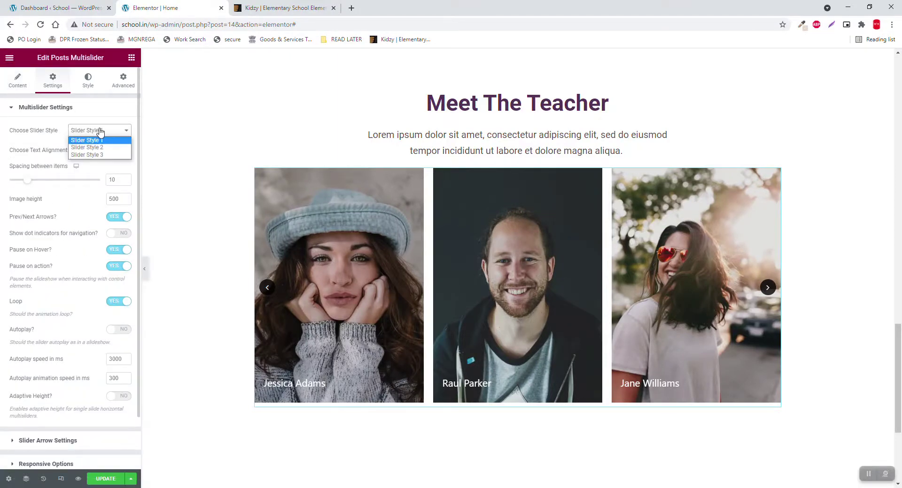
pyautogui.click(96, 147)
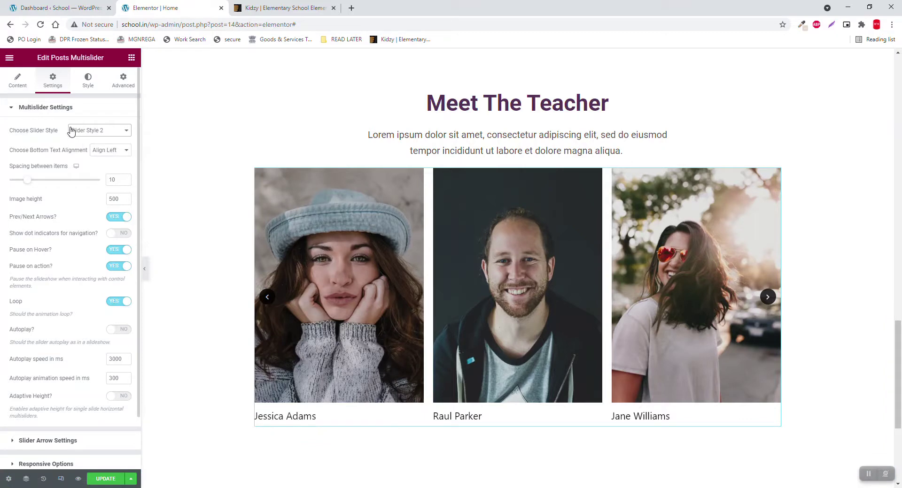
pyautogui.click(95, 131)
pyautogui.click(101, 157)
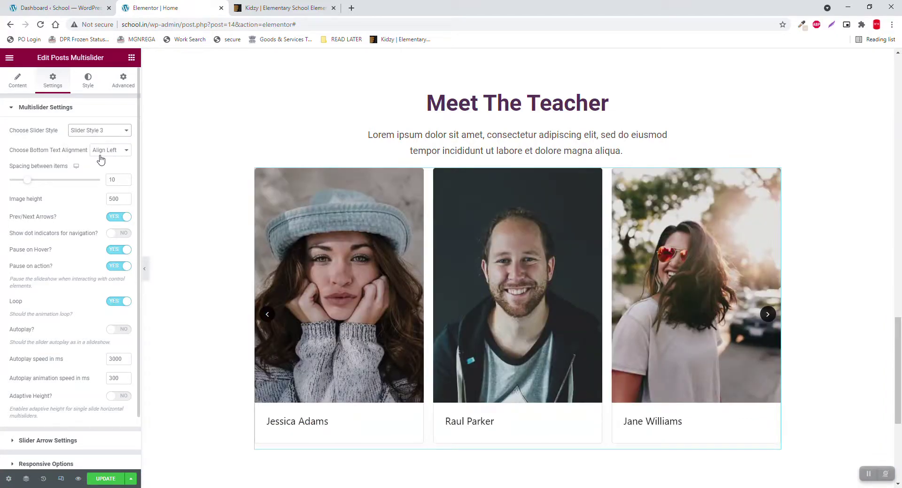
pyautogui.click(145, 269)
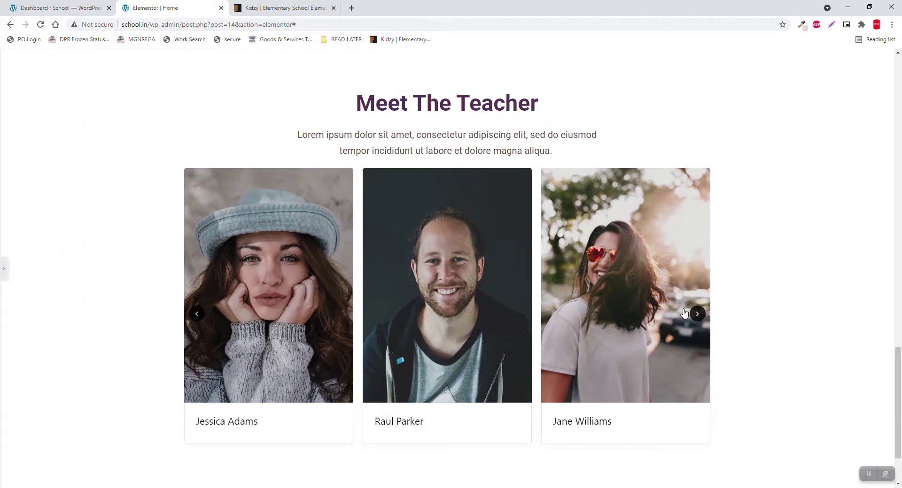
# Try the teacher slider's next and previous arrows in the full-width preview, and return to editing the multislider.
pyautogui.click(697, 314)
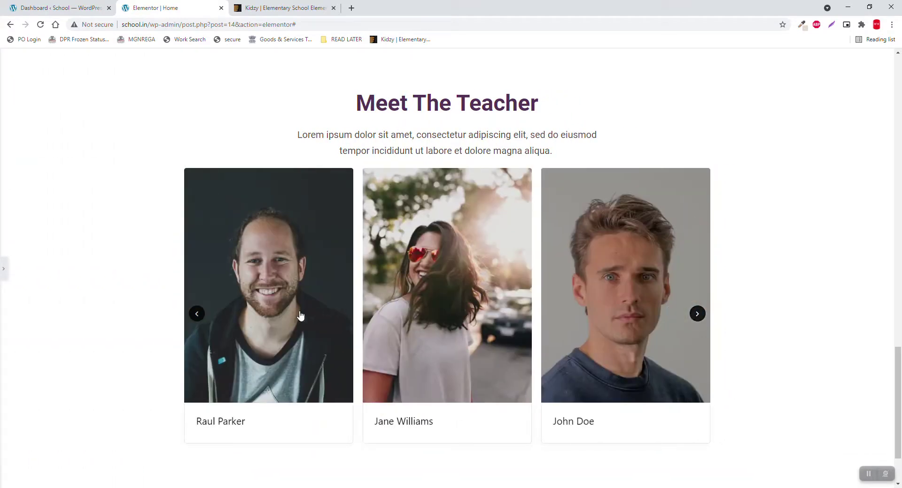
pyautogui.click(195, 316)
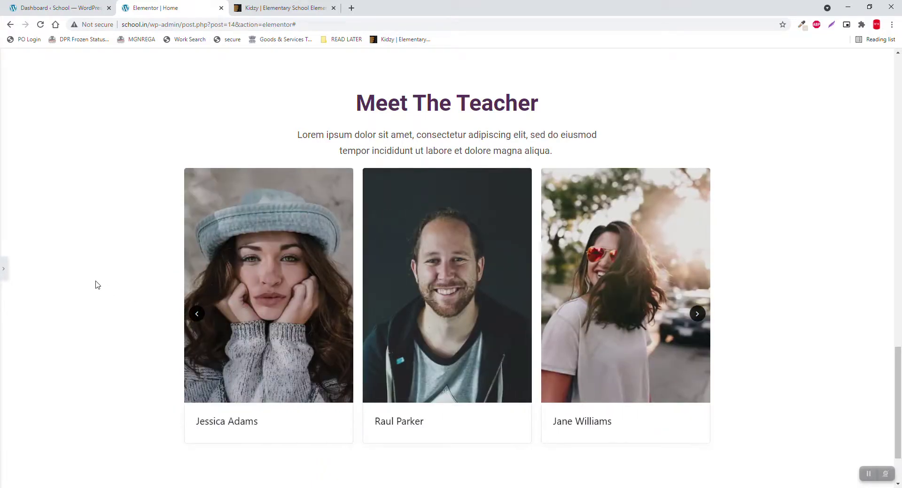
pyautogui.click(3, 269)
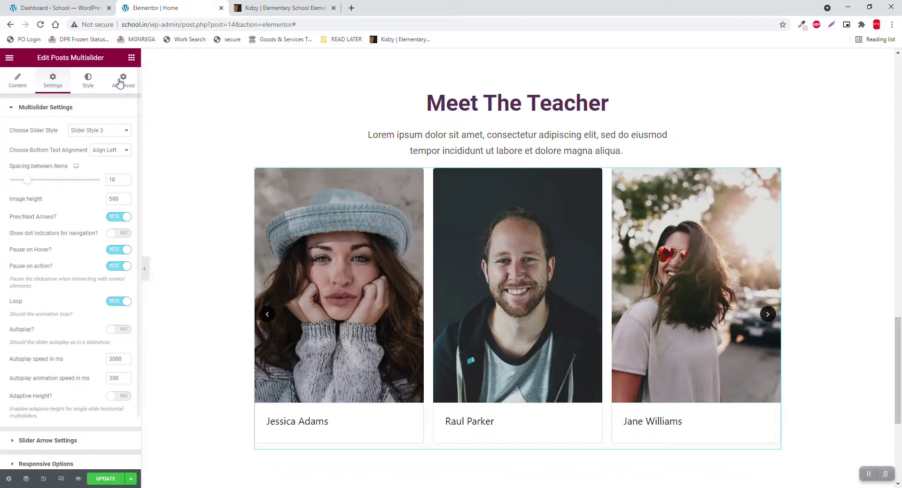
# Give the teacher multislider a 40 px top margin with the other sides at 0, and preview the section at full width.
pyautogui.click(120, 91)
pyautogui.click(120, 141)
pyautogui.click(21, 141)
pyautogui.write('40')
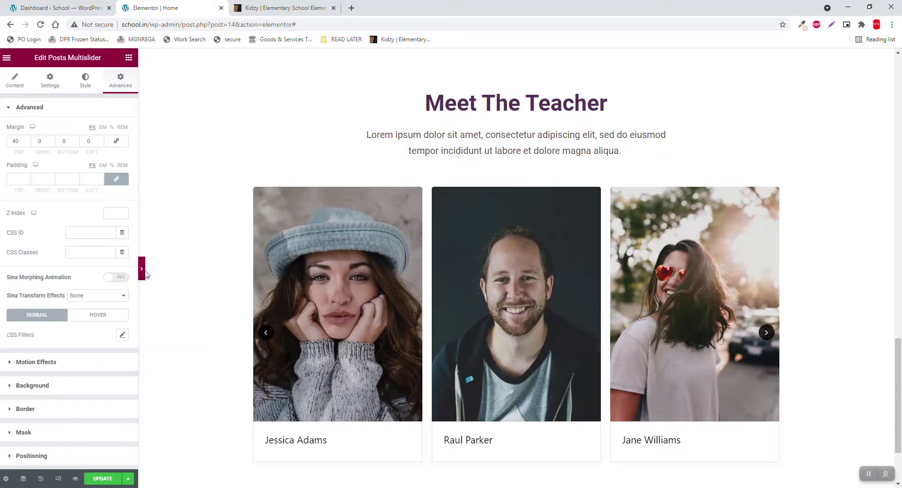
pyautogui.click(145, 275)
pyautogui.scroll(-2, 762, 256)
pyautogui.scroll(5, 761, 255)
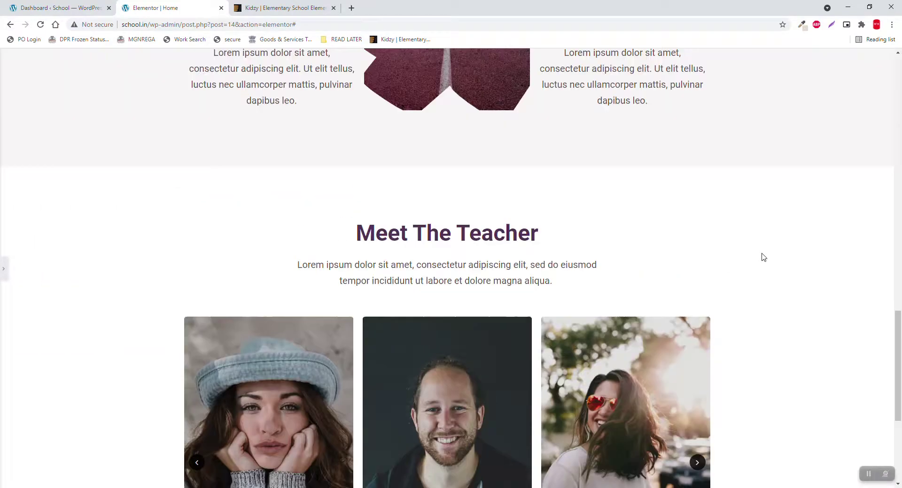
pyautogui.scroll(-4, 761, 255)
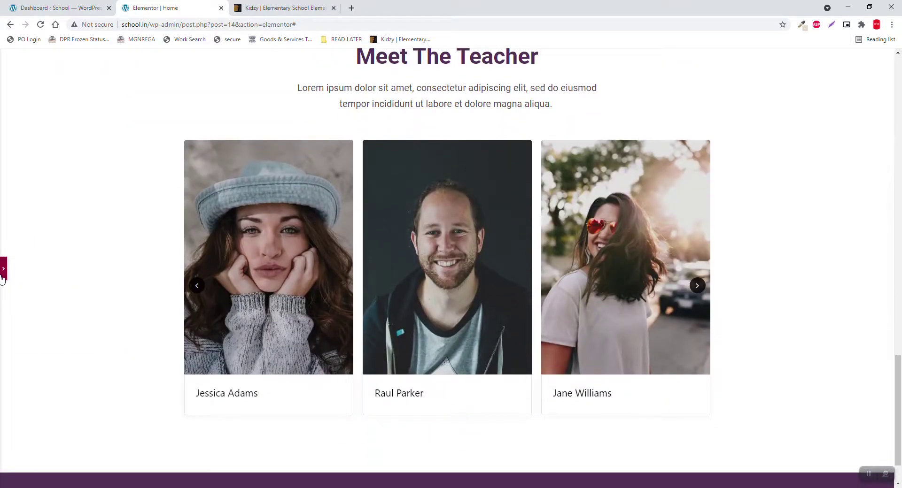
pyautogui.click(4, 269)
# Examine the Why Choose Us section that follows Meet The Teacher in the Kidzy template, and return to the Elementor page.
pyautogui.click(294, 5)
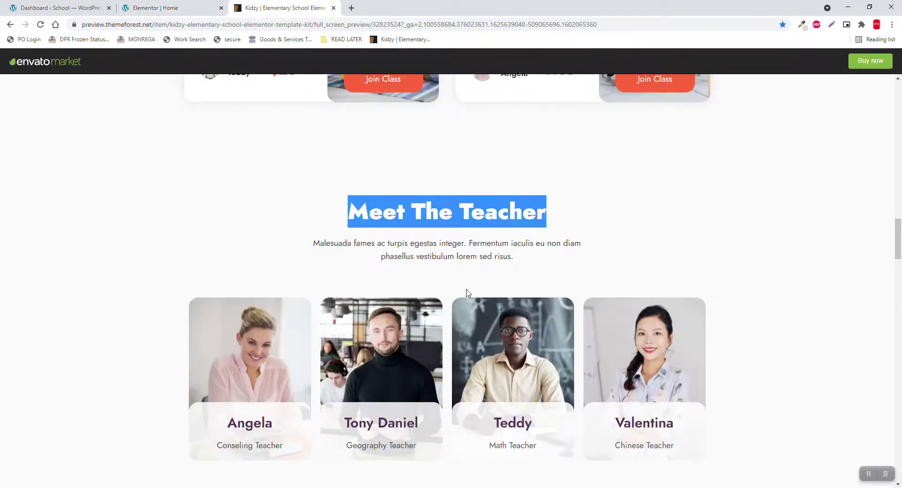
pyautogui.scroll(-9, 475, 305)
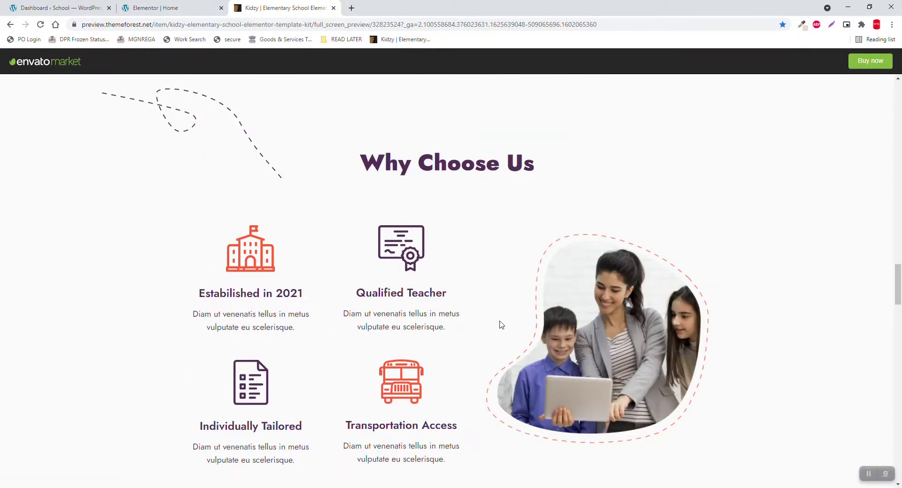
pyautogui.scroll(-1, 501, 324)
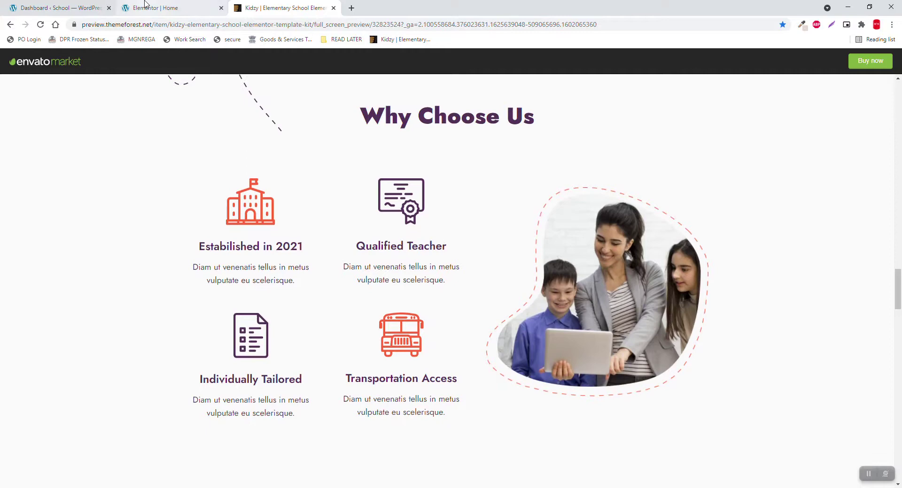
pyautogui.click(144, 8)
pyautogui.click(292, 8)
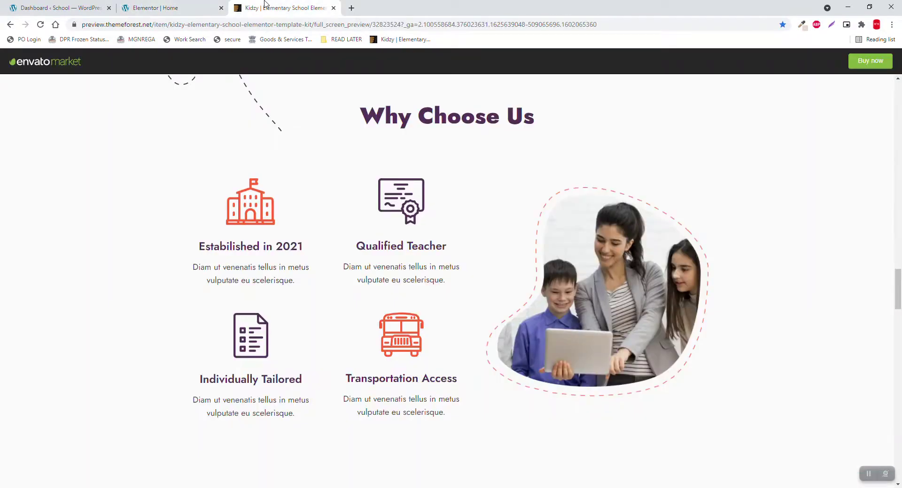
pyautogui.click(188, 8)
# Copy the We Are Best Learning Academy section and paste it at the end of the page, below Meet The Teacher.
pyautogui.scroll(7, 500, 396)
pyautogui.scroll(6, 500, 396)
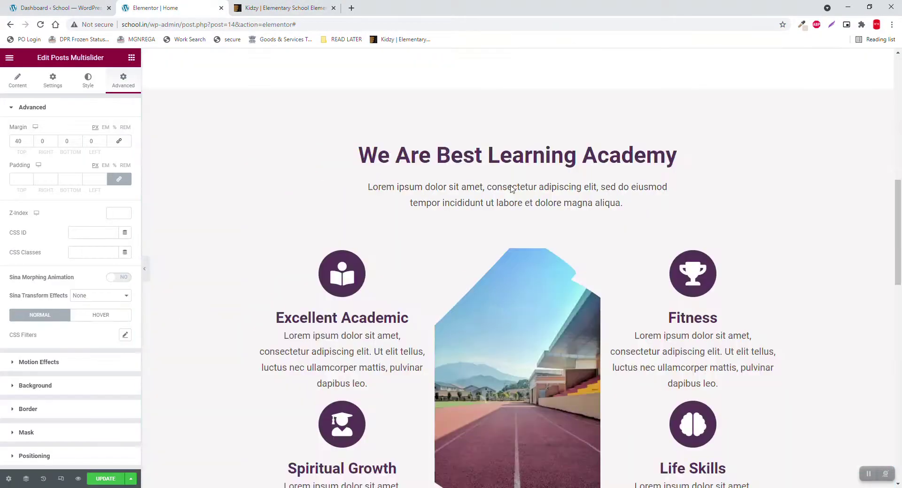
pyautogui.rightClick(518, 85)
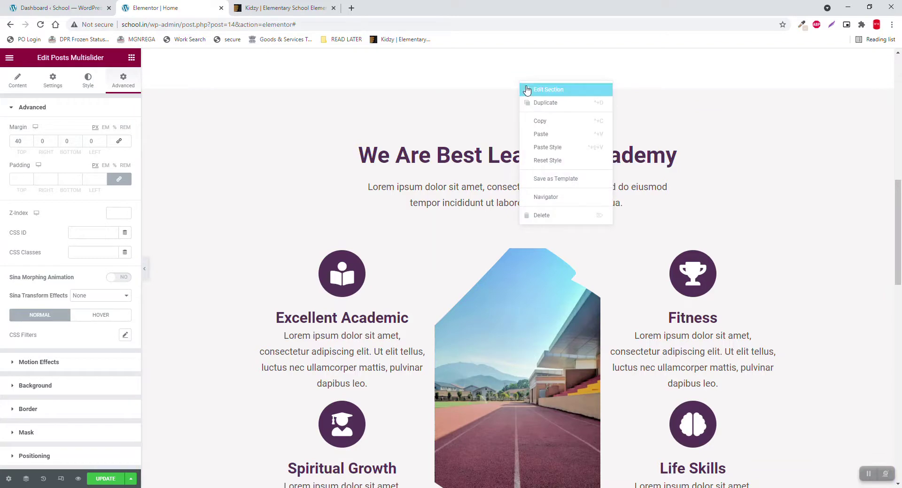
pyautogui.click(541, 121)
pyautogui.scroll(-15, 577, 147)
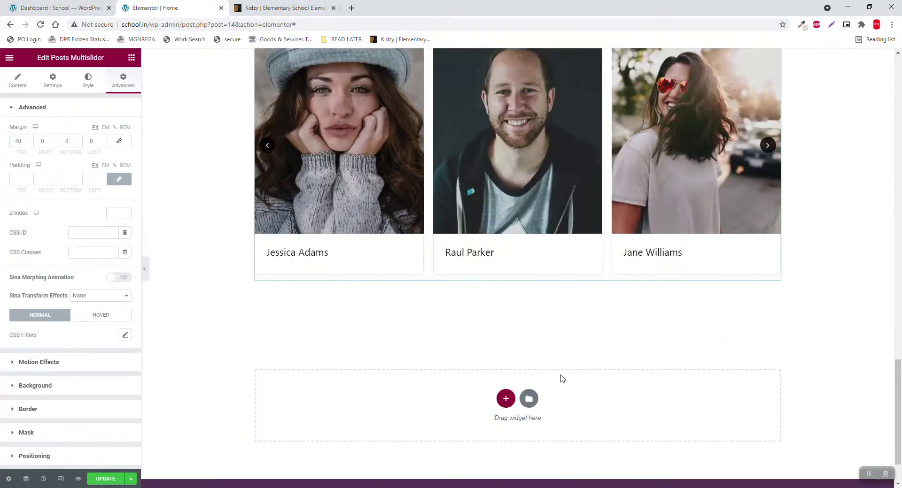
pyautogui.rightClick(581, 404)
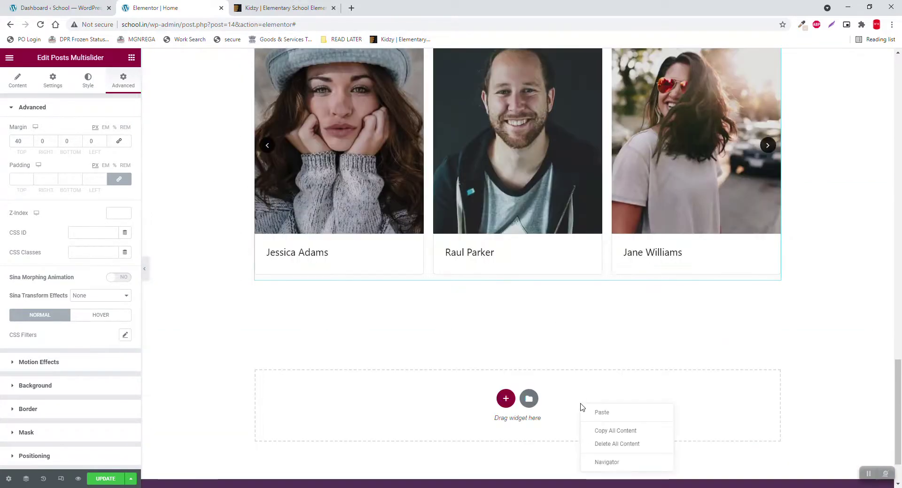
pyautogui.click(617, 413)
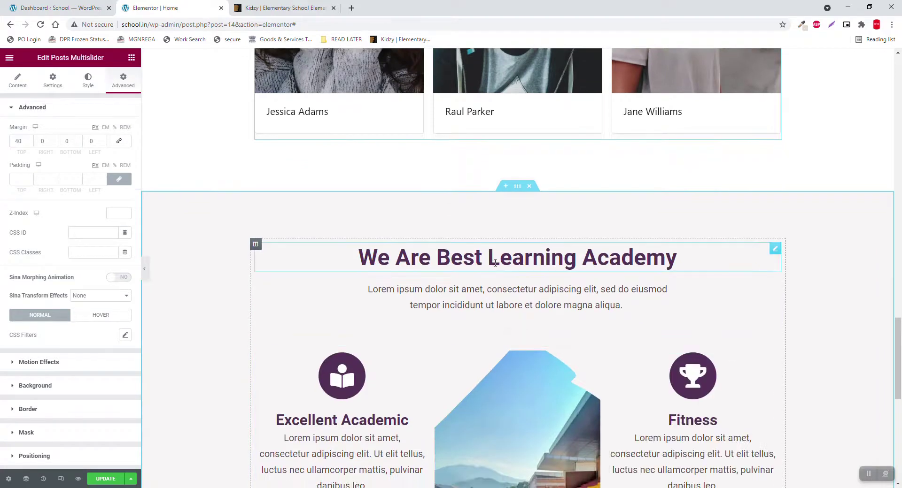
# Change the pasted section's heading to "Why Chose Us".
pyautogui.click(495, 263)
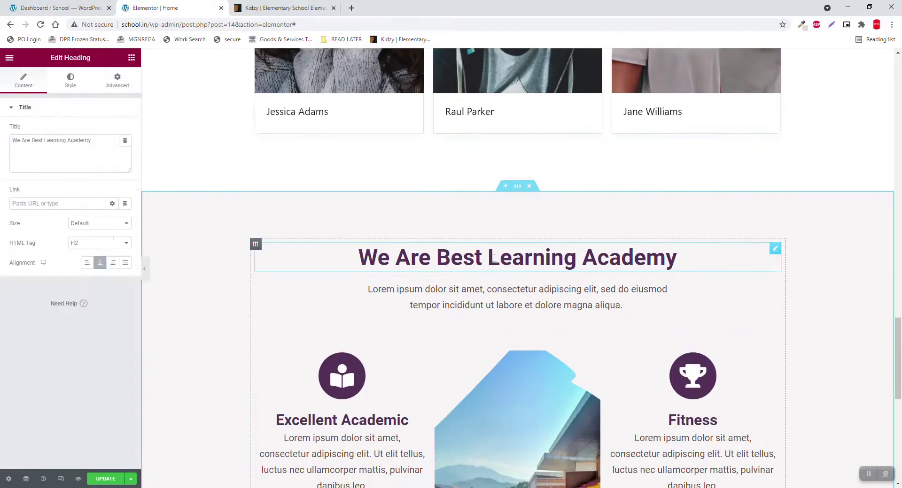
pyautogui.moveTo(98, 144); pyautogui.dragTo(2, 149)
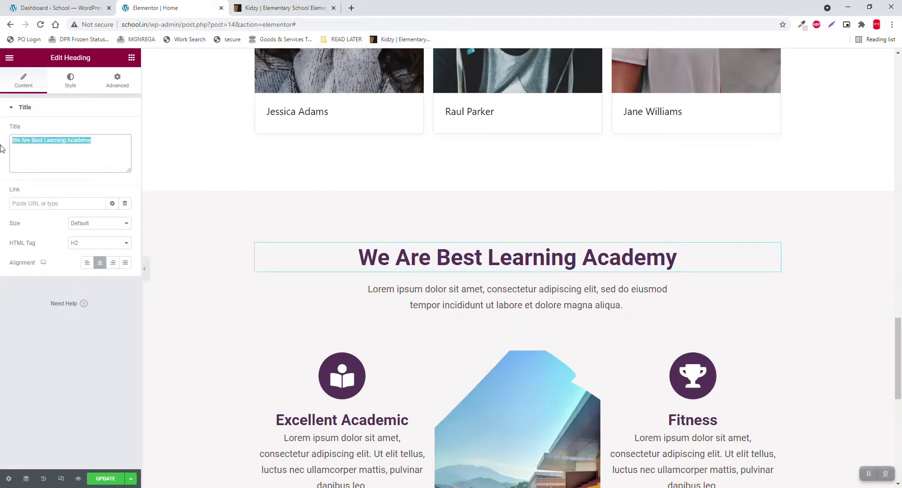
pyautogui.write('Why Ch')
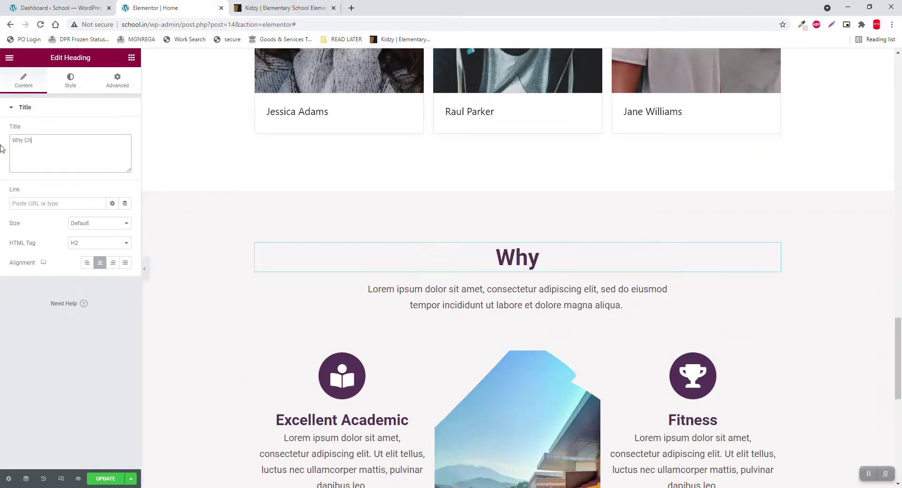
pyautogui.write('ose Us')
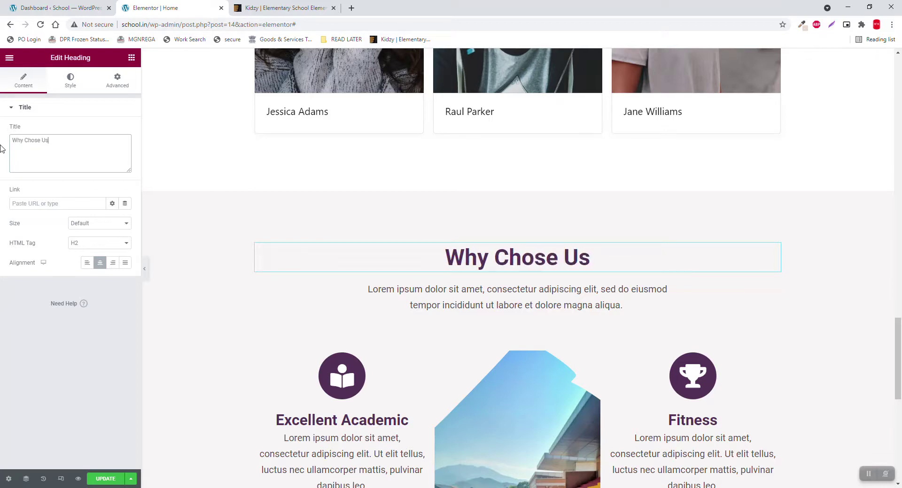
# Move the image column of the Why Chose Us section to the far side, after the two feature columns.
pyautogui.scroll(-2, 517, 280)
pyautogui.moveTo(592, 264); pyautogui.dragTo(716, 305)
pyautogui.scroll(-3, 714, 312)
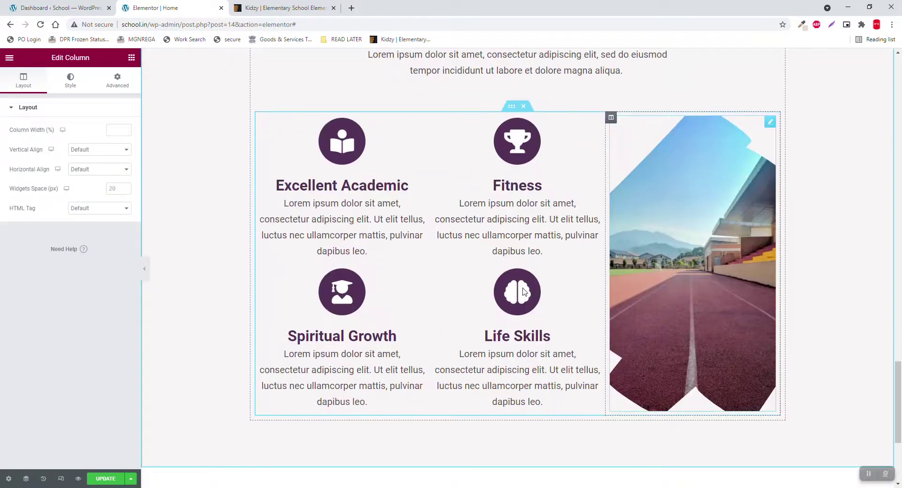
# Try replacing the running track image in the Why Chose Us section with the photo of students writing.
pyautogui.click(712, 270)
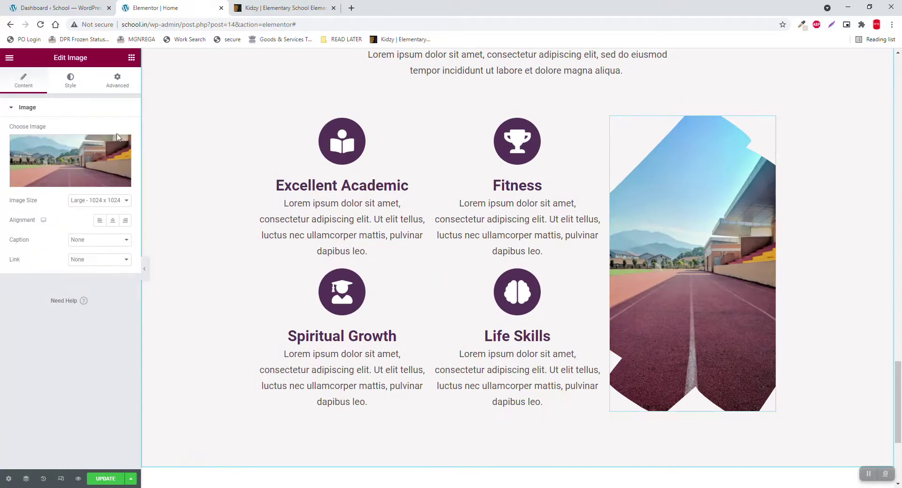
pyautogui.click(56, 142)
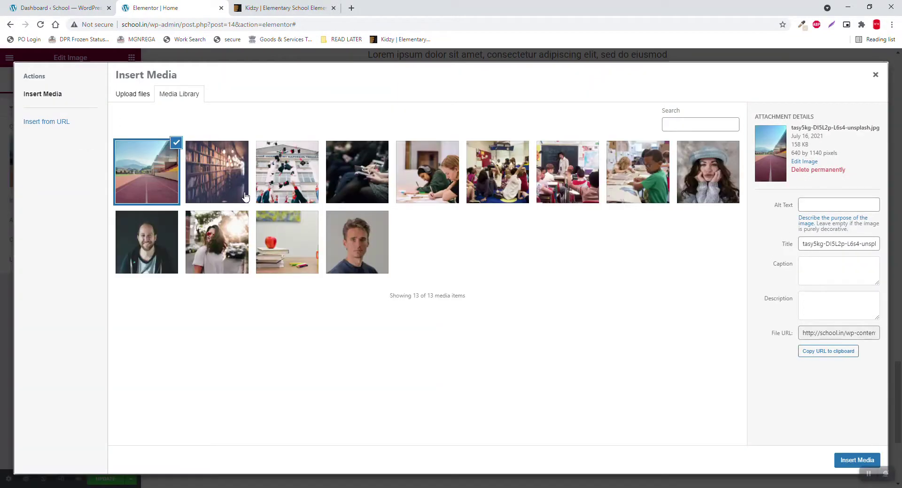
pyautogui.click(427, 180)
pyautogui.click(867, 460)
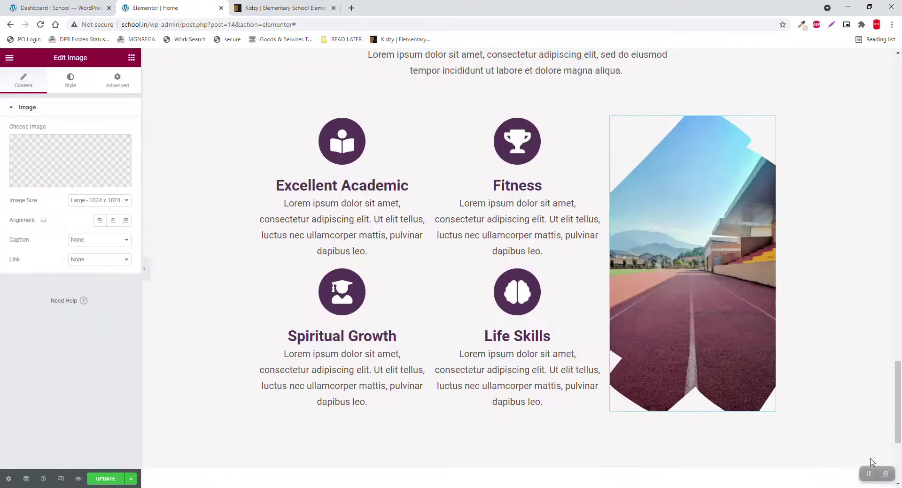
# Reinsert the running track photo as the section's image from the media library.
pyautogui.click(64, 156)
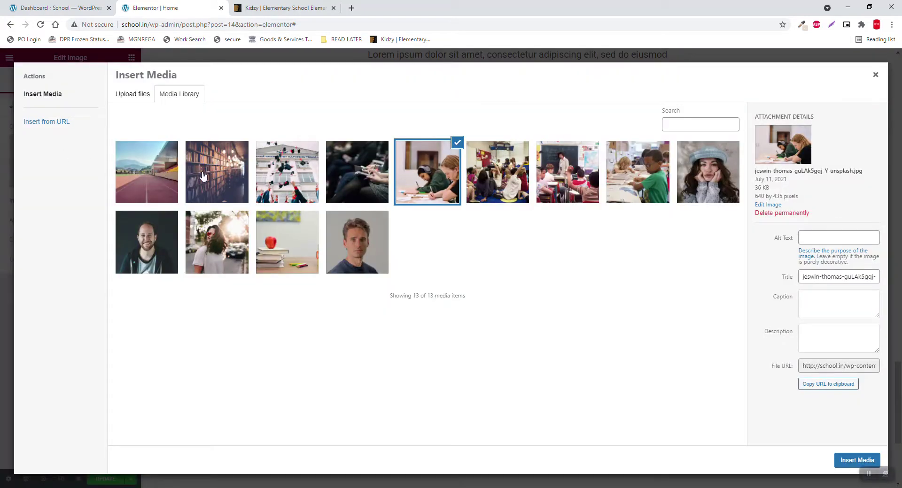
pyautogui.click(152, 173)
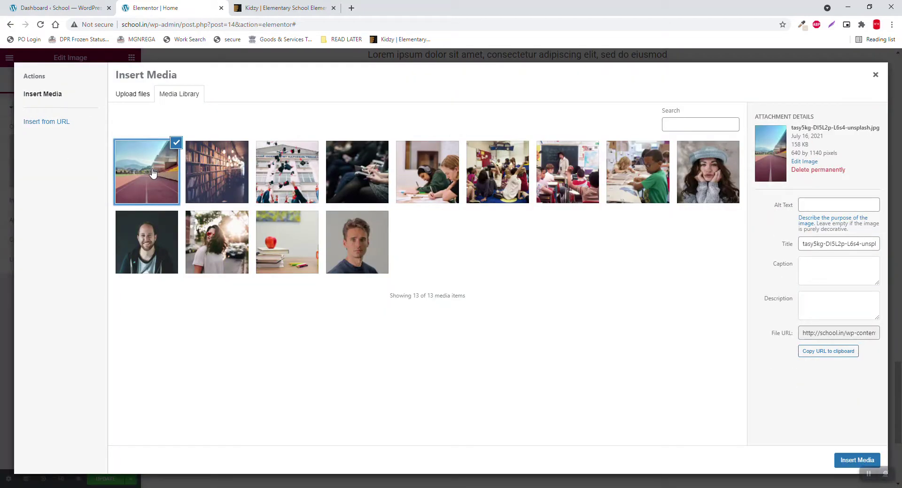
pyautogui.click(857, 460)
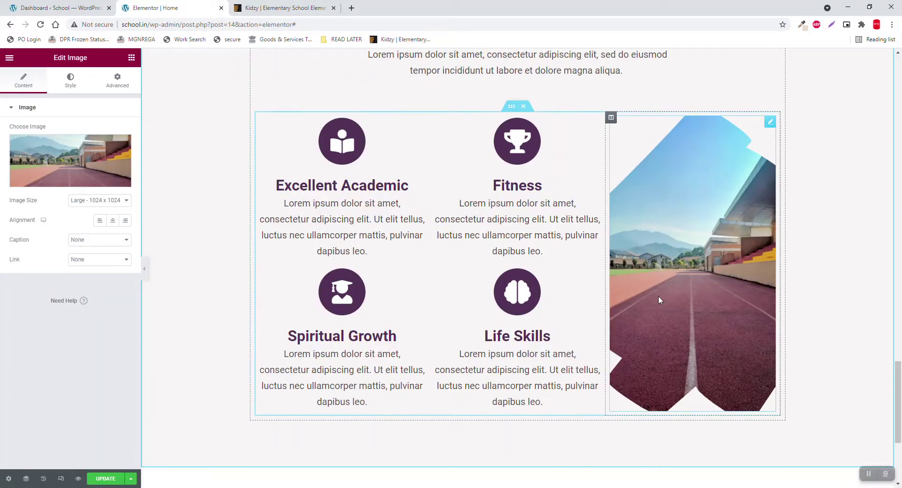
# Compare the feature icons and titles in Kidzy's Why Choose Us section with those in the pasted Elementor section.
pyautogui.click(260, 7)
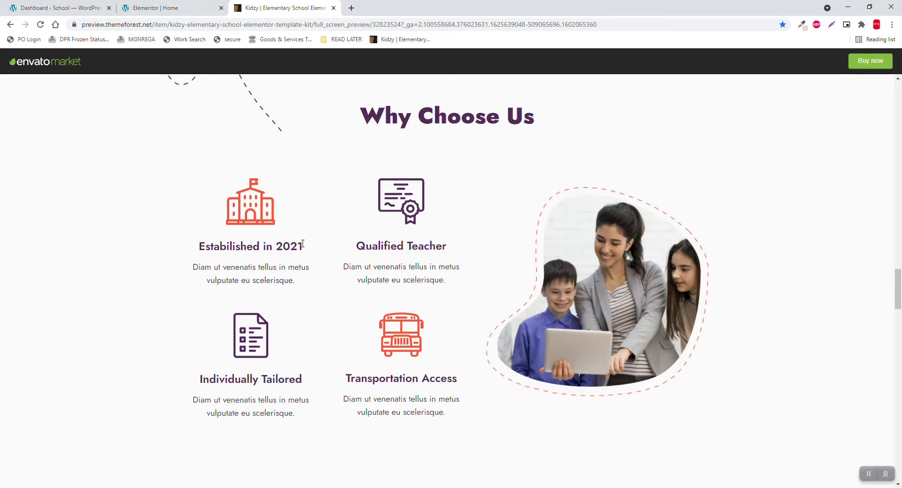
pyautogui.moveTo(277, 244); pyautogui.dragTo(141, 242)
pyautogui.click(146, 4)
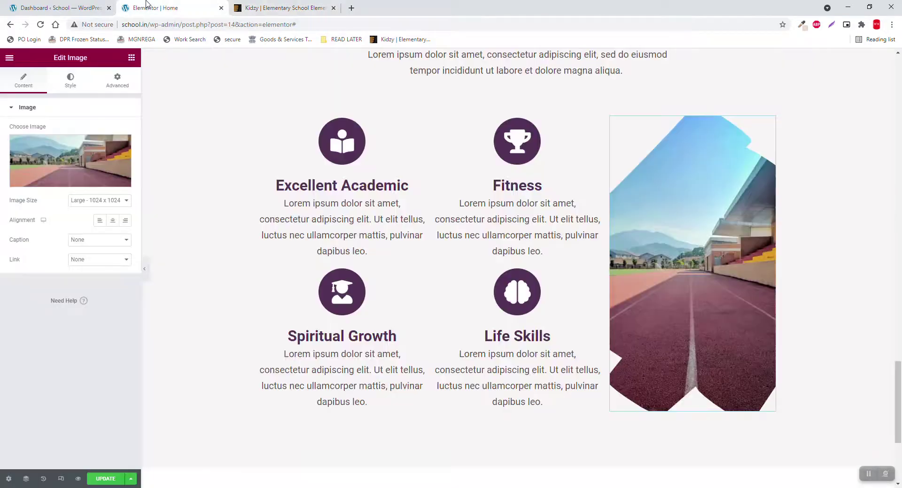
pyautogui.click(277, 7)
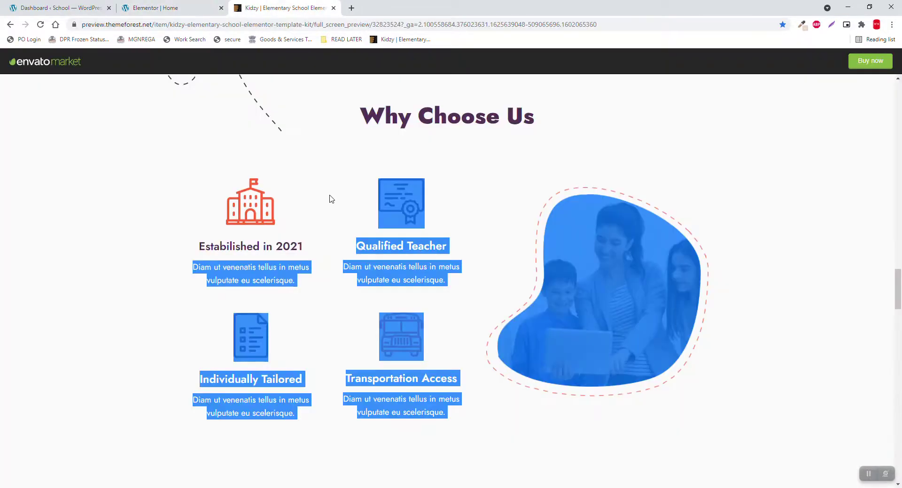
pyautogui.click(374, 310)
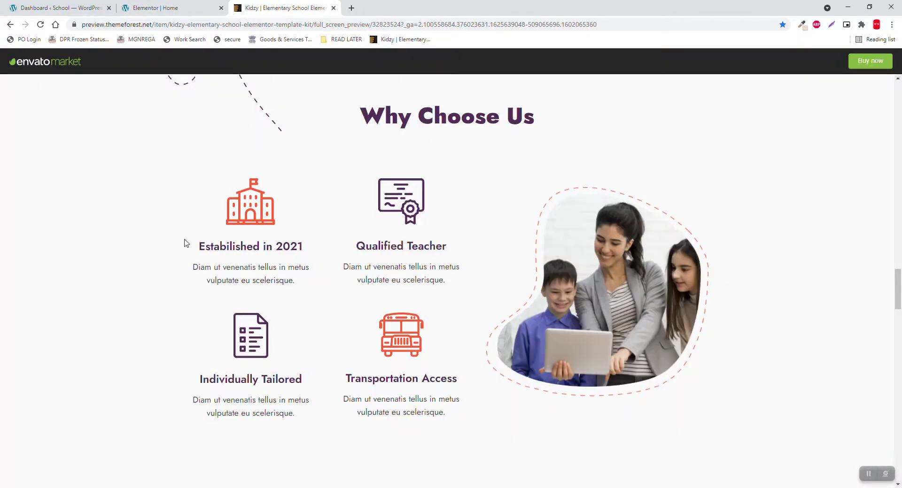
pyautogui.click(64, 5)
pyautogui.click(205, 5)
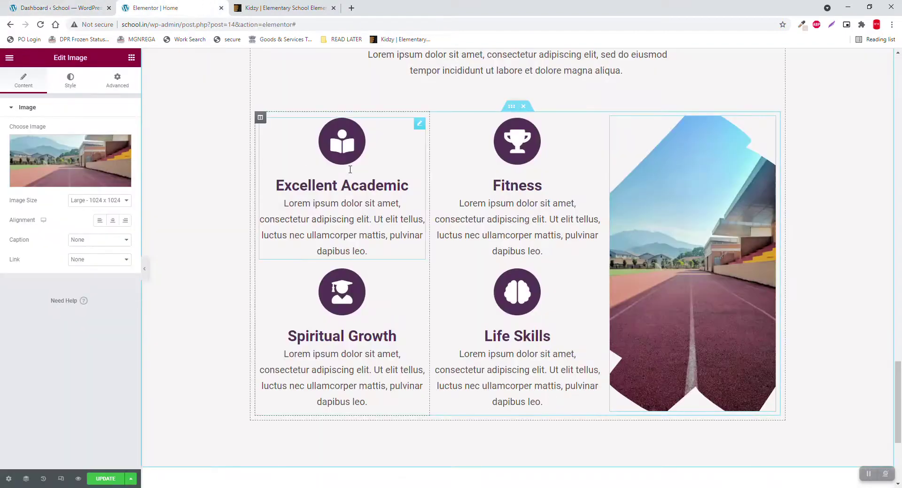
pyautogui.click(270, 5)
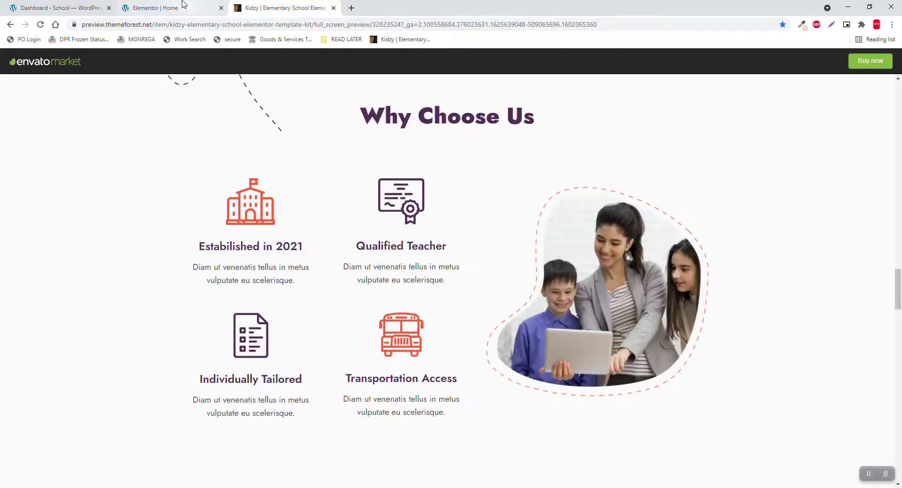
pyautogui.hotkey('ctrl', 'shift', 'Tab')
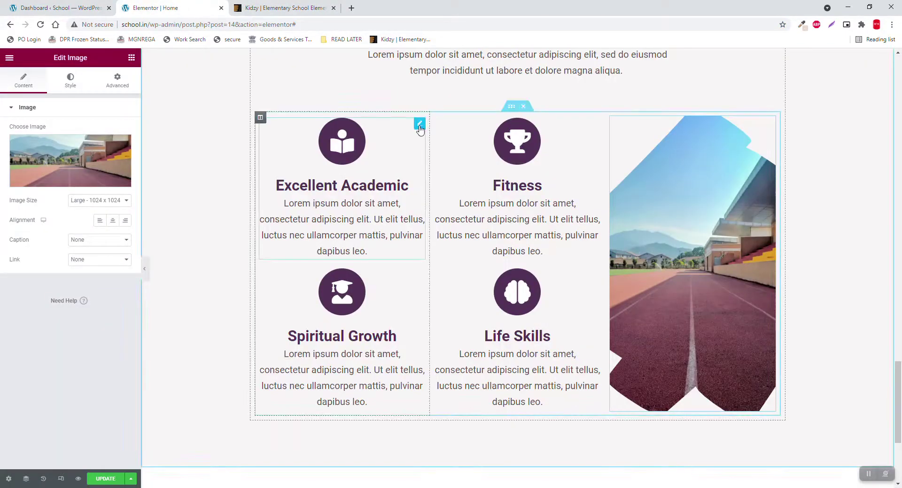
# Replace the icon of the Excellent Academic box with the School icon from the icon library.
pyautogui.click(420, 124)
pyautogui.click(91, 161)
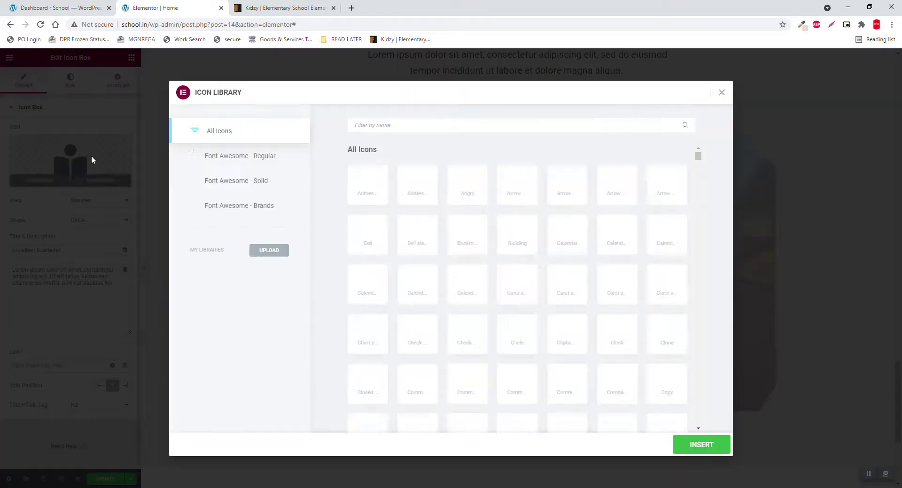
pyautogui.click(418, 124)
pyautogui.write('scho')
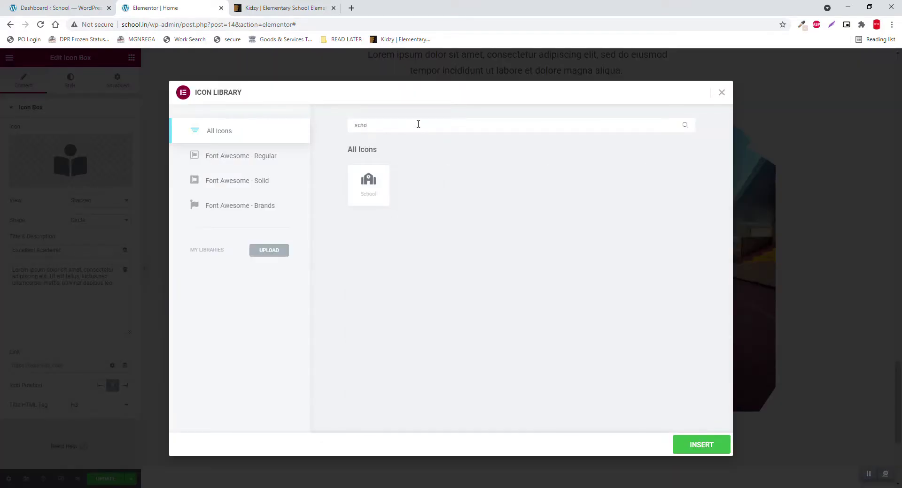
pyautogui.click(373, 181)
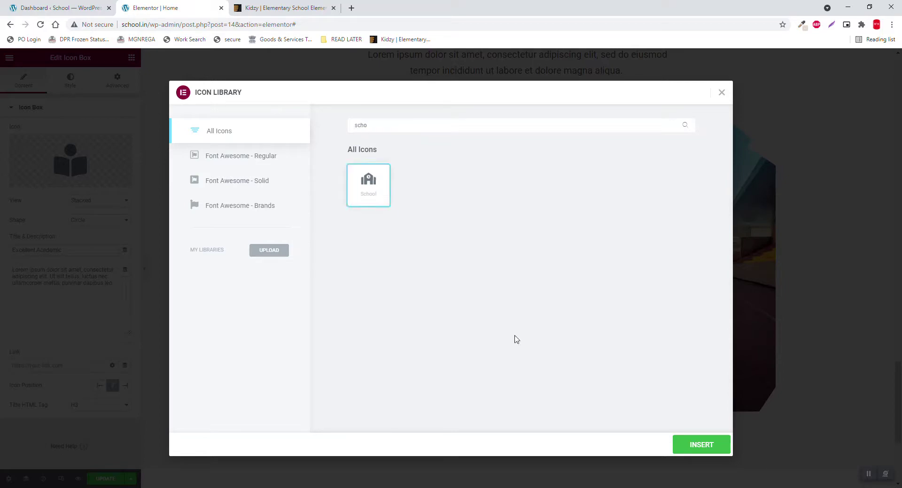
pyautogui.click(694, 452)
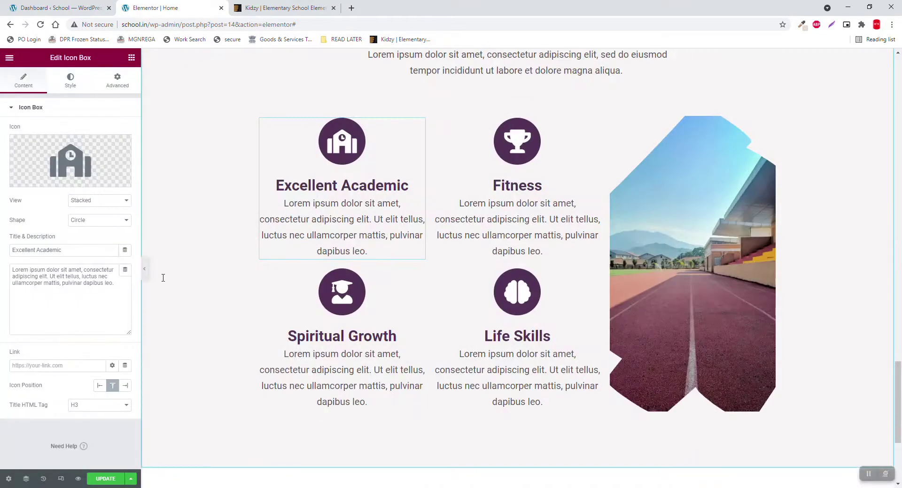
# Change the title of the Excellent Academic icon box to "Since 1993".
pyautogui.moveTo(78, 250); pyautogui.dragTo(2, 251)
pyautogui.write('Est')
pyautogui.press('BackSpace')
pyautogui.press('BackSpace')
pyautogui.write('Sn')
pyautogui.write('ince ')
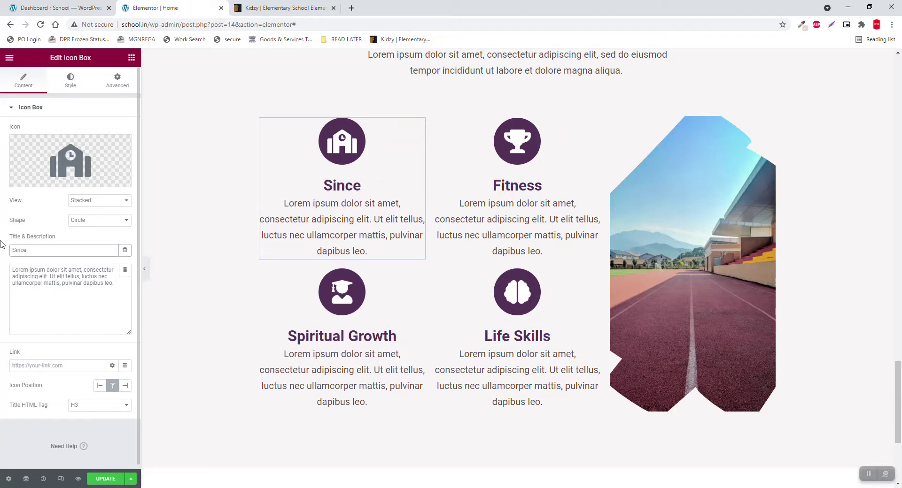
pyautogui.write('1993')
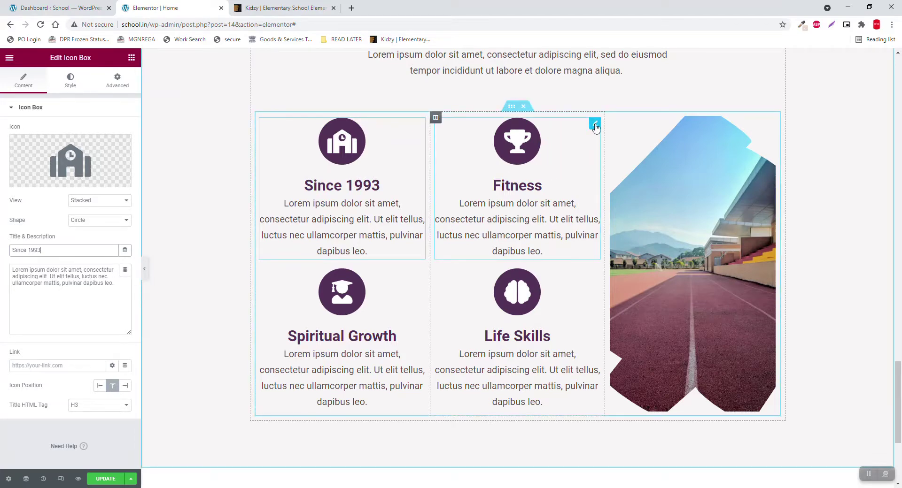
# Replace the Fitness box's trophy with the outlined address card icon, using Kidzy's Qualified Teacher feature as reference.
pyautogui.click(593, 126)
pyautogui.click(66, 167)
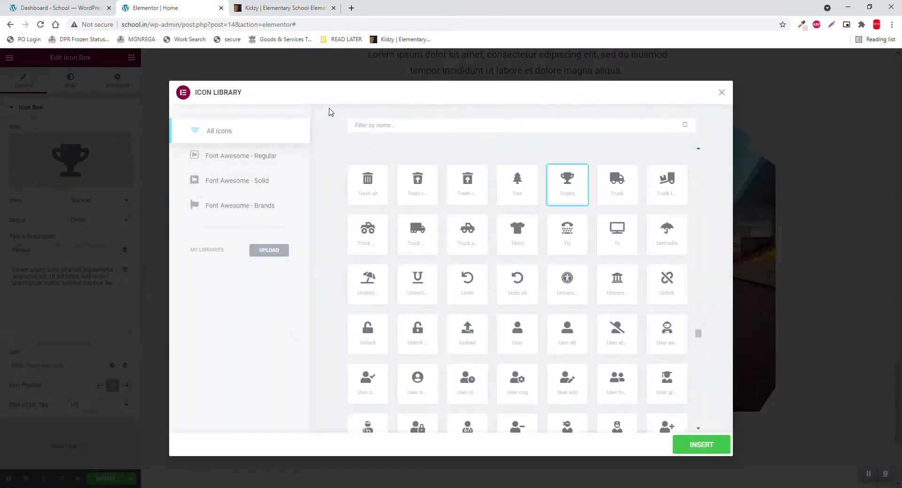
pyautogui.click(383, 123)
pyautogui.write('cer')
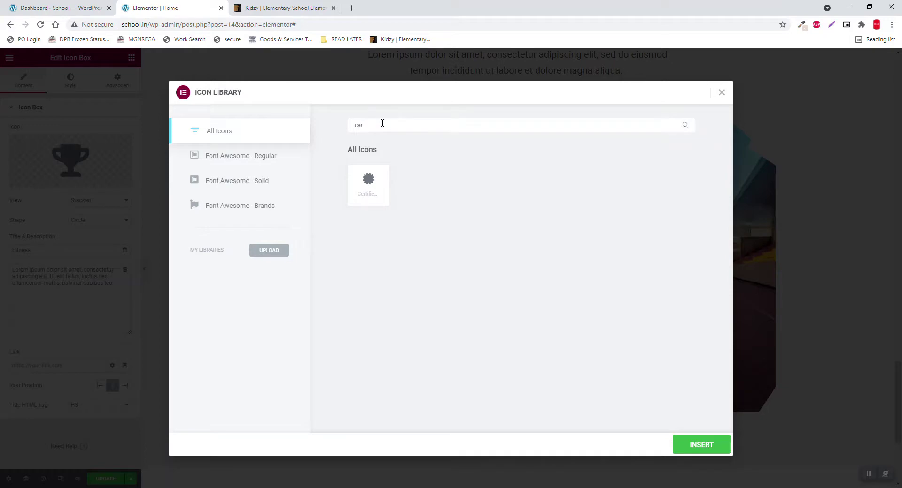
pyautogui.click(291, 8)
pyautogui.click(197, 8)
pyautogui.doubleClick(385, 127)
pyautogui.press('BackSpace')
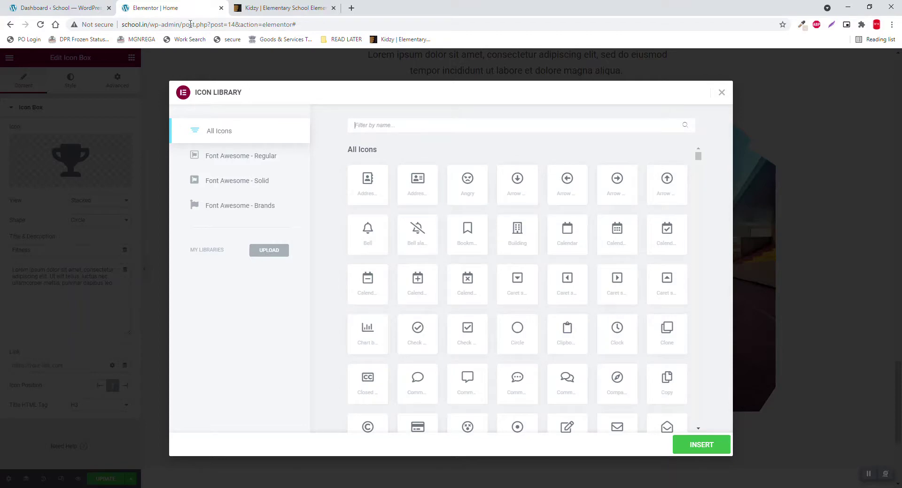
pyautogui.click(415, 181)
pyautogui.click(714, 447)
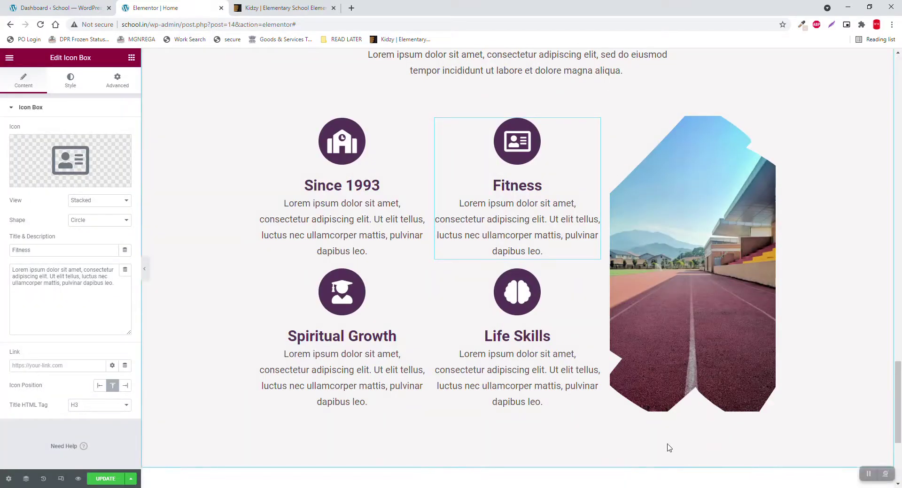
# Change the Fitness box's title to "Qualified Teachers", following the matching feature in the Kidzy template.
pyautogui.click(280, 6)
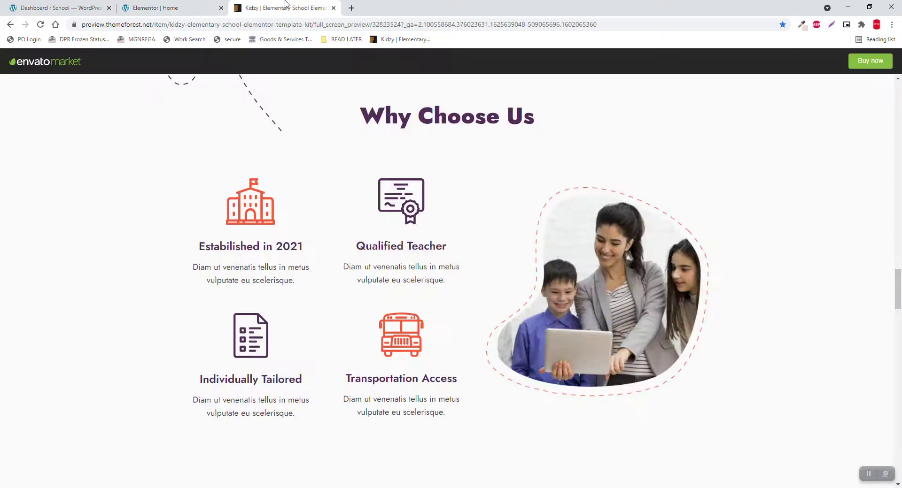
pyautogui.click(170, 4)
pyautogui.moveTo(71, 253); pyautogui.dragTo(2, 254)
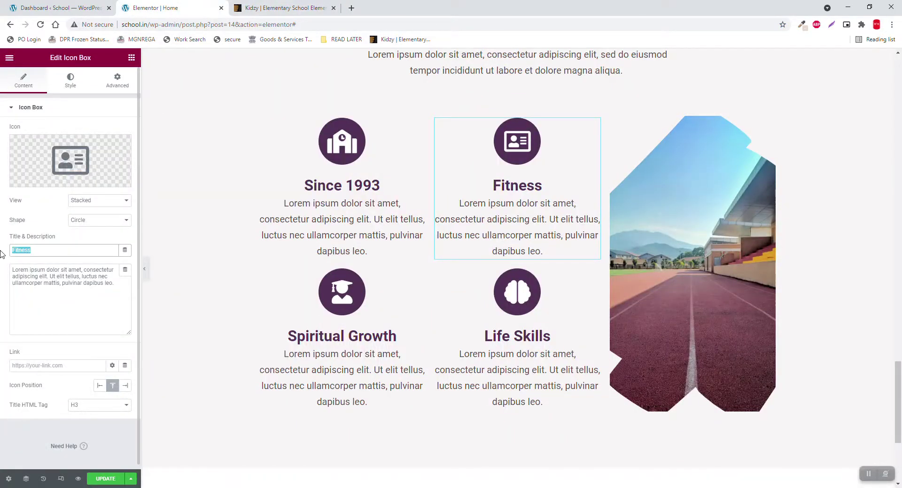
pyautogui.write('Qualified ')
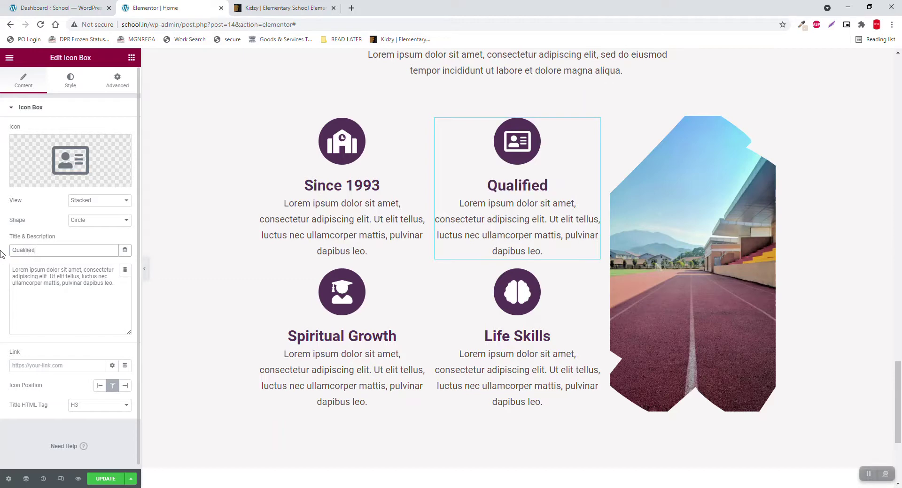
pyautogui.write('Teachers')
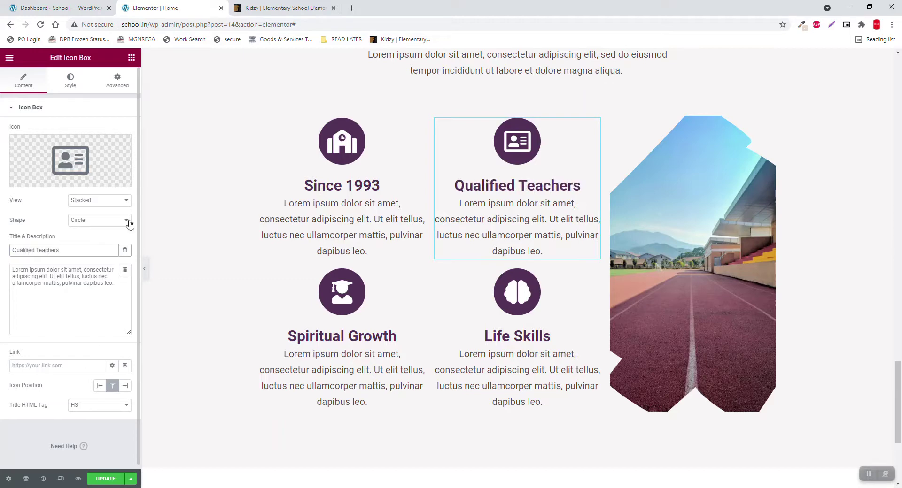
# Open the Spiritual Growth icon box for editing and check the corresponding feature in Kidzy's Why Choose Us section.
pyautogui.click(256, 7)
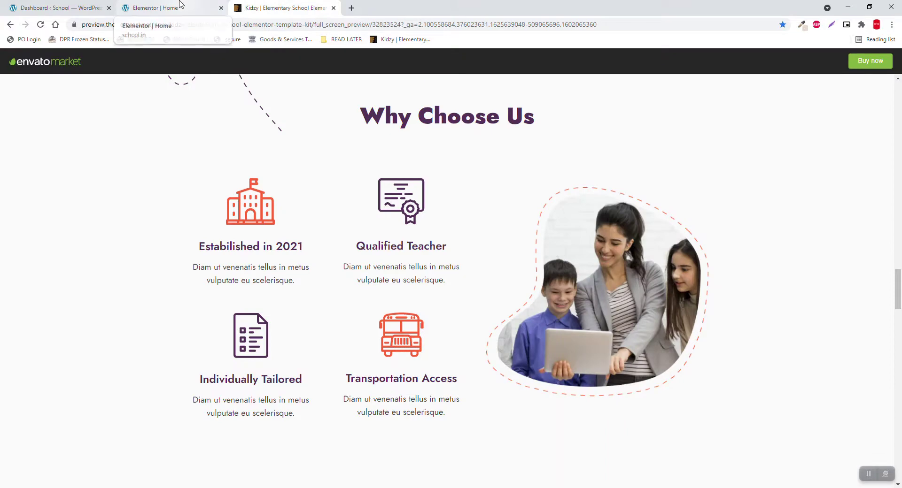
pyautogui.click(180, 6)
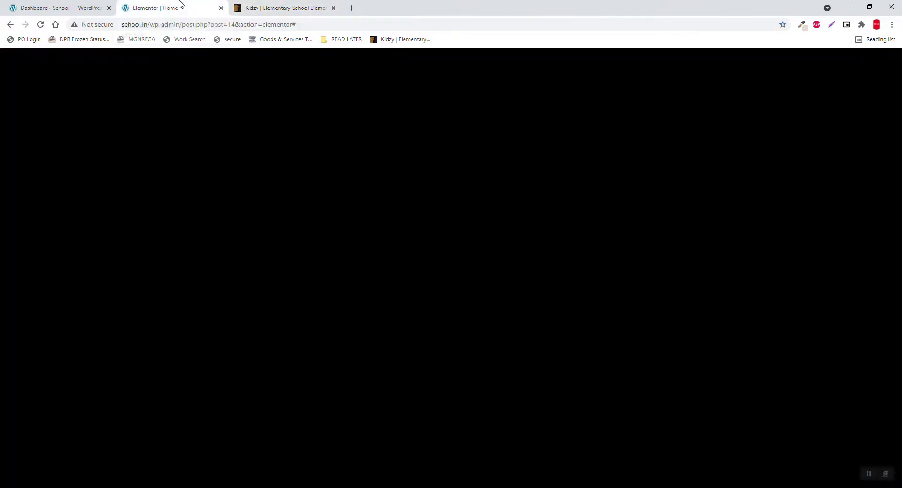
pyautogui.click(419, 275)
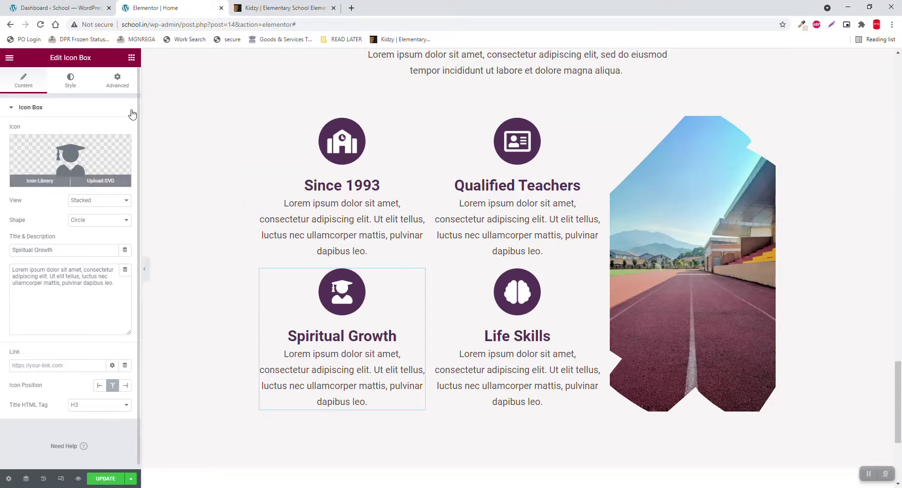
pyautogui.click(275, 6)
pyautogui.click(159, 7)
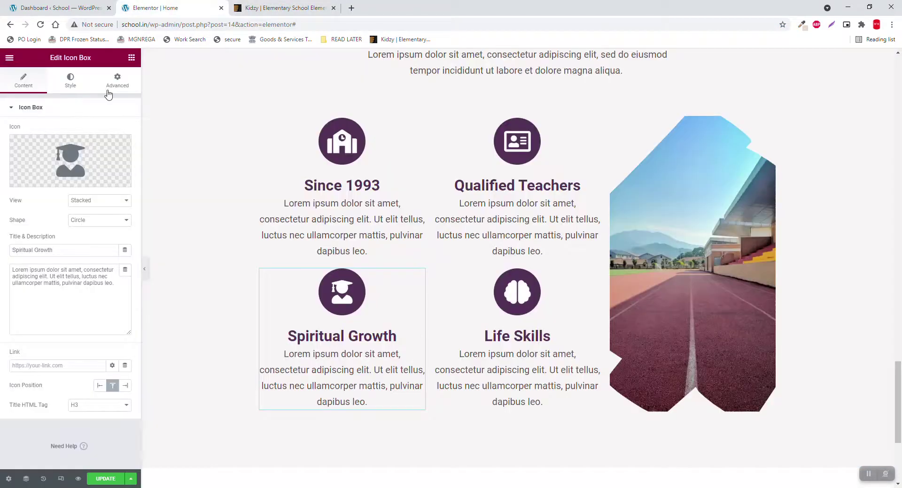
# Search the icon library for "che", "lis" and "fil" to look for a document-style icon for the Spiritual Growth box.
pyautogui.click(67, 163)
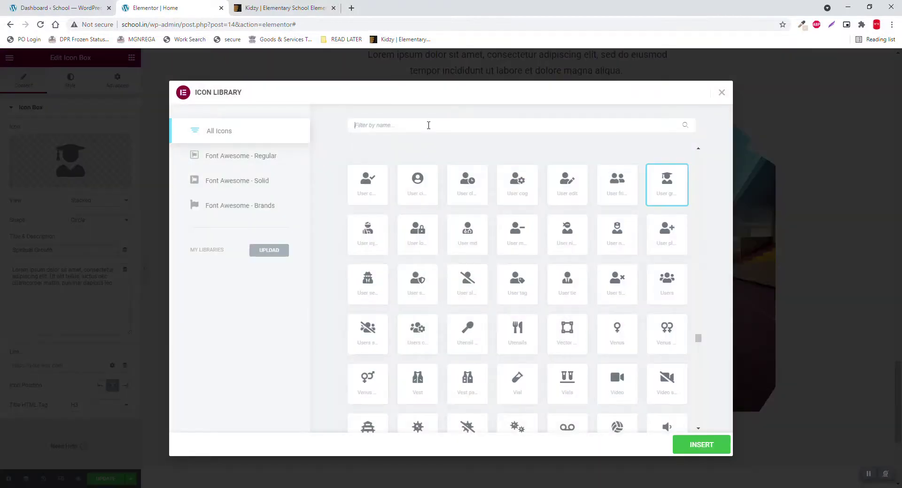
pyautogui.click(429, 125)
pyautogui.write('che')
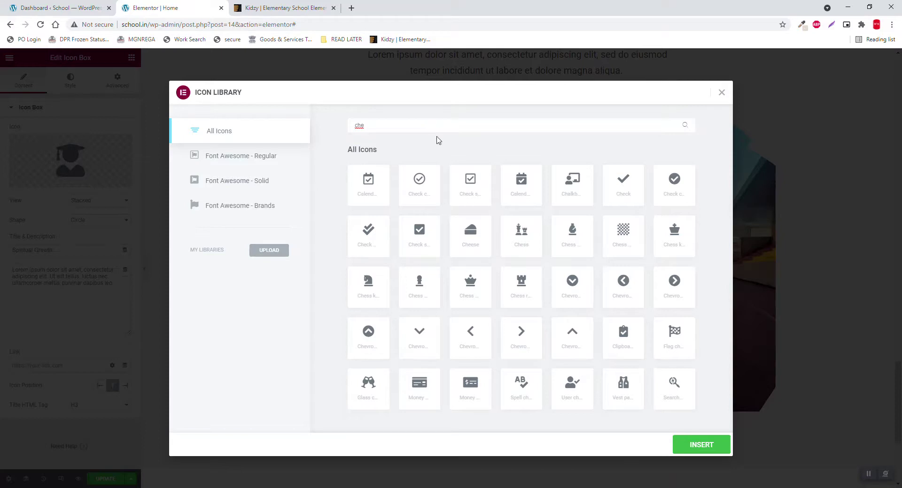
pyautogui.doubleClick(381, 128)
pyautogui.write('lis')
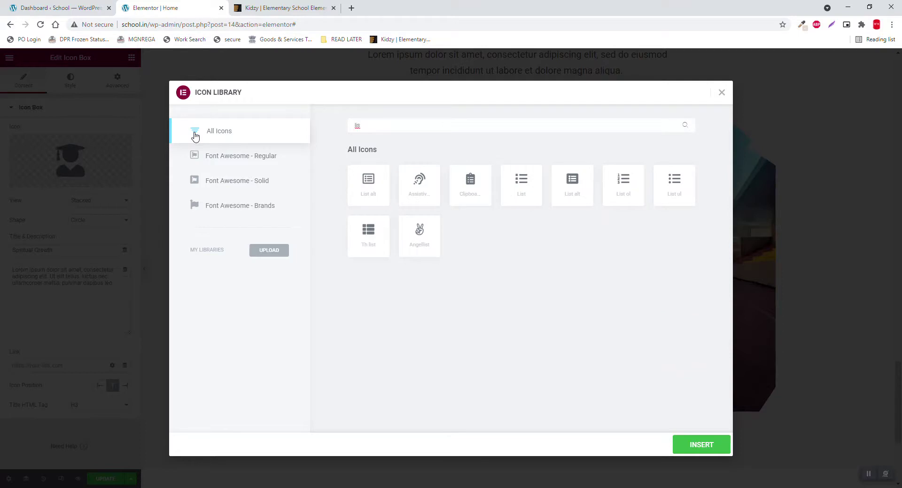
pyautogui.press('BackSpace')
pyautogui.press('BackSpace')
pyautogui.press('BackSpace')
pyautogui.write('fil')
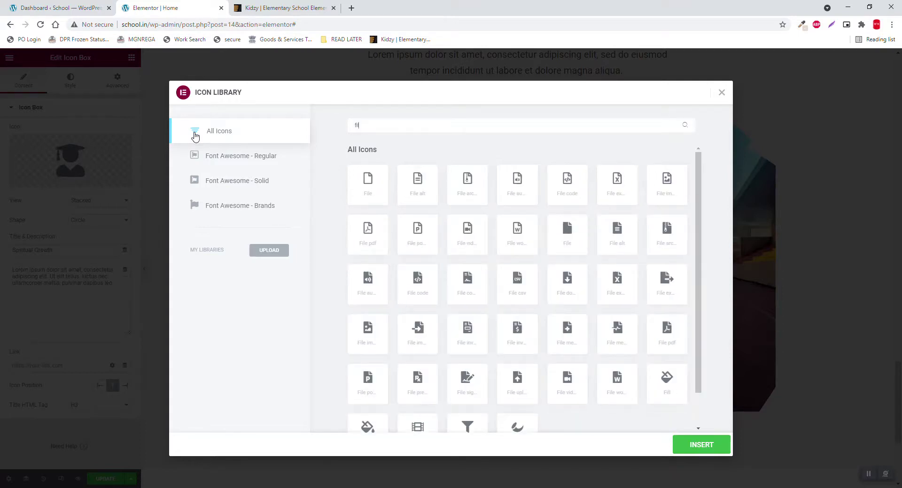
pyautogui.scroll(-2, 518, 361)
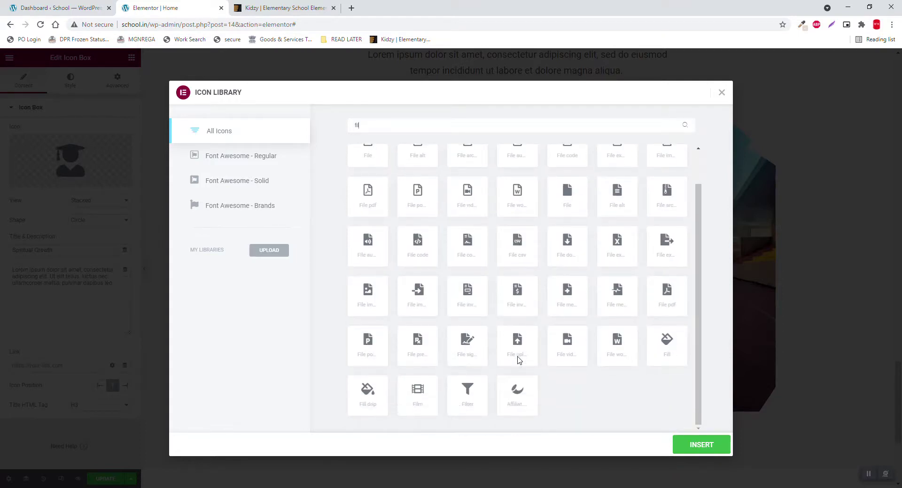
pyautogui.scroll(2, 518, 361)
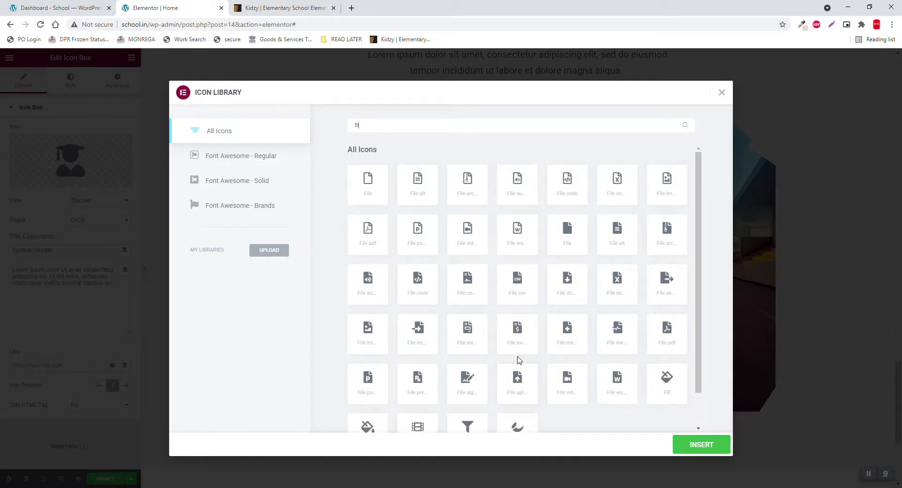
# Filter the icon library by "user" and insert the graduate user icon in the Spiritual Growth box.
pyautogui.hotkey('ctrl', 'a')
pyautogui.write('user')
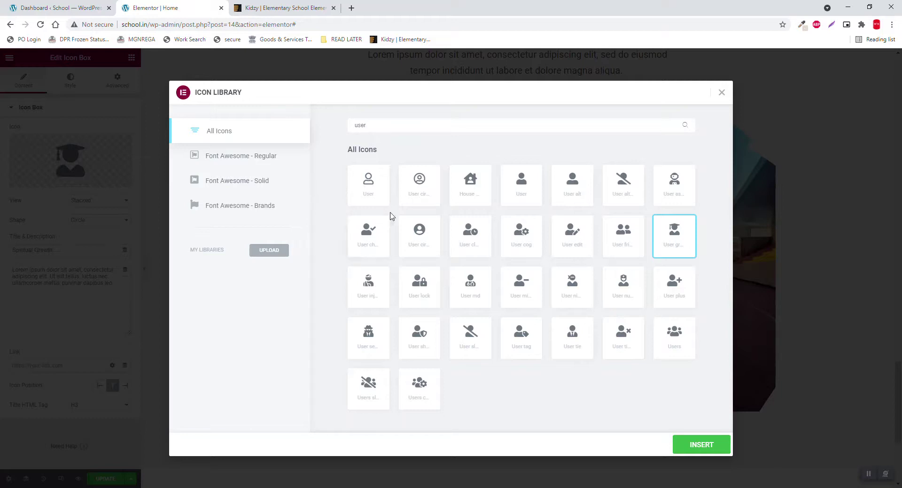
pyautogui.click(703, 447)
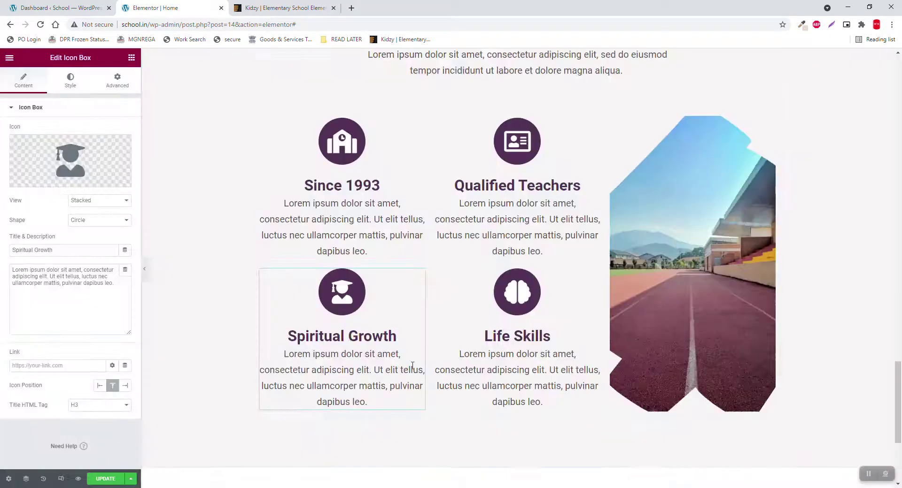
# Change the title of the Spiritual Growth icon box to "Student Oriented".
pyautogui.moveTo(74, 250); pyautogui.dragTo(2, 213)
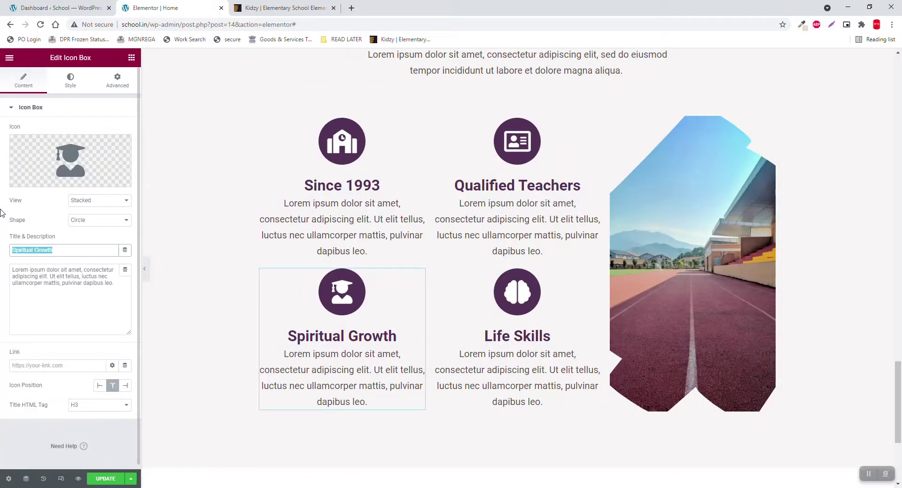
pyautogui.write('Individu')
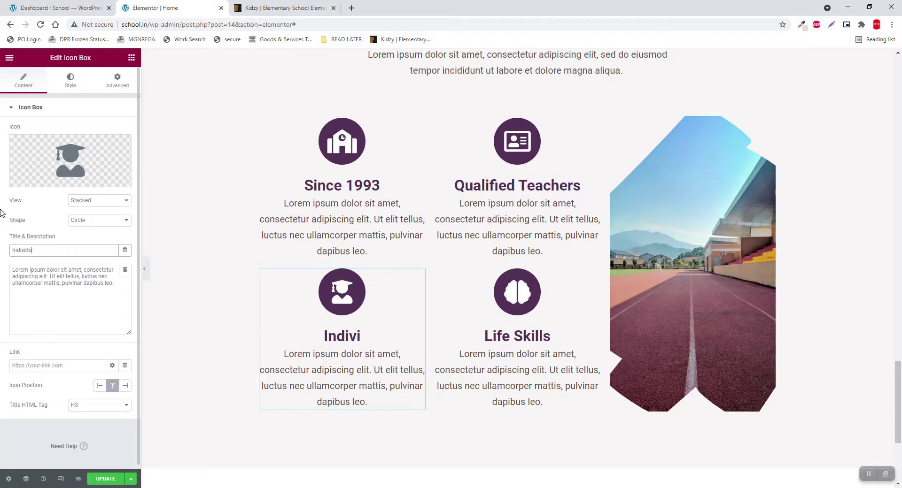
pyautogui.write('la Tali')
pyautogui.press('BackSpace')
pyautogui.press('BackSpace')
pyautogui.press('BackSpace')
pyautogui.press('BackSpace')
pyautogui.press('BackSpace')
pyautogui.press('BackSpace')
pyautogui.press('BackSpace')
pyautogui.press('BackSpace')
pyautogui.press('BackSpace')
pyautogui.press('BackSpace')
pyautogui.press('BackSpace')
pyautogui.press('BackSpace')
pyautogui.press('BackSpace')
pyautogui.press('BackSpace')
pyautogui.press('BackSpace')
pyautogui.write('Student Oriented')
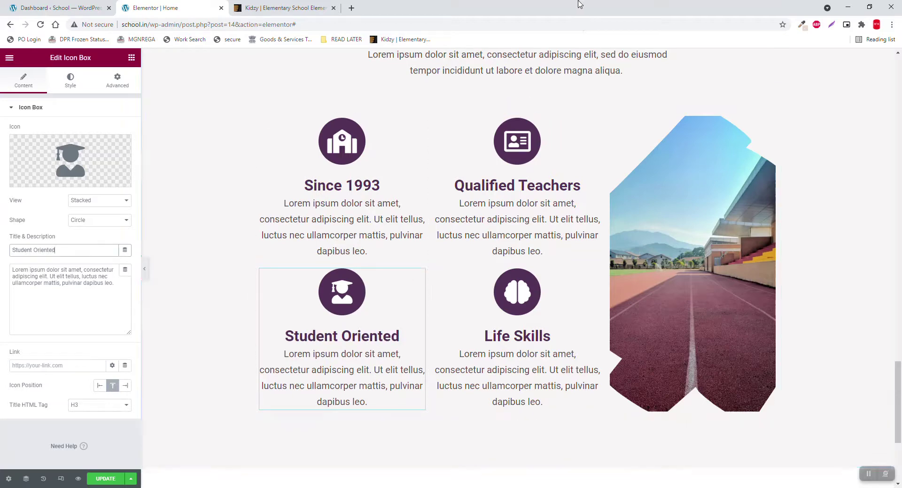
# Check the Kidzy template for the corresponding feature and open the Life Skills icon box for editing.
pyautogui.click(270, 6)
pyautogui.click(156, 4)
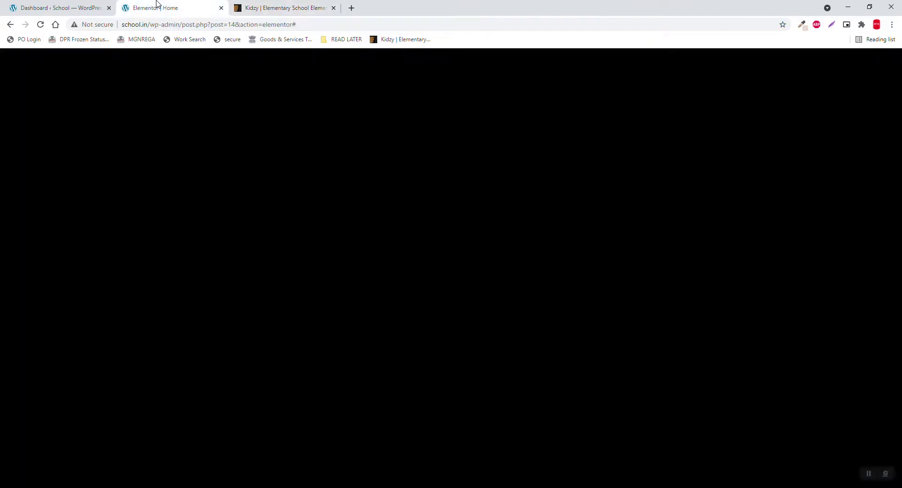
pyautogui.click(596, 275)
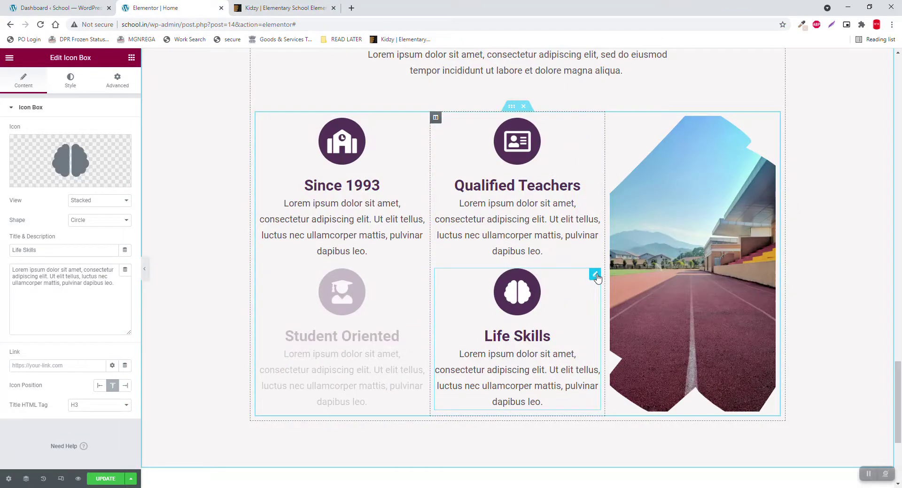
# Open the icon library for the Life Skills box and search it for a transportation icon.
pyautogui.click(71, 162)
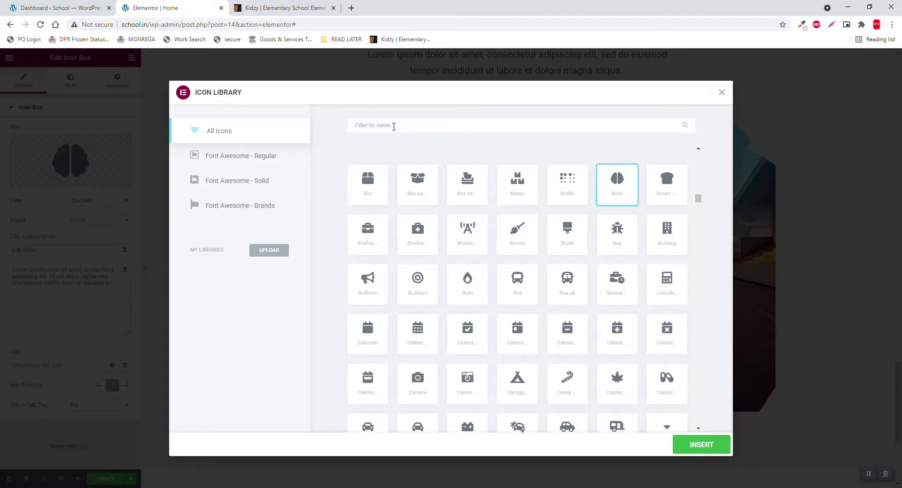
pyautogui.write('Transporat')
pyautogui.press('BackSpace')
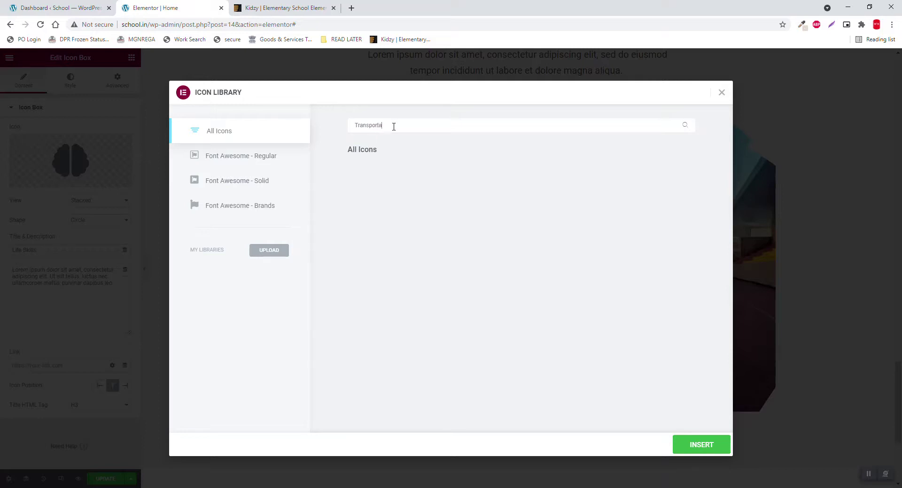
pyautogui.press('BackSpace')
pyautogui.press('BackSpace')
pyautogui.press('BackSpace')
pyautogui.press('BackSpace')
pyautogui.press('BackSpace')
pyautogui.press('BackSpace')
pyautogui.press('BackSpace')
pyautogui.press('BackSpace')
pyautogui.press('BackSpace')
pyautogui.press('BackSpace')
pyautogui.press('BackSpace')
pyautogui.press('BackSpace')
pyautogui.press('BackSpace')
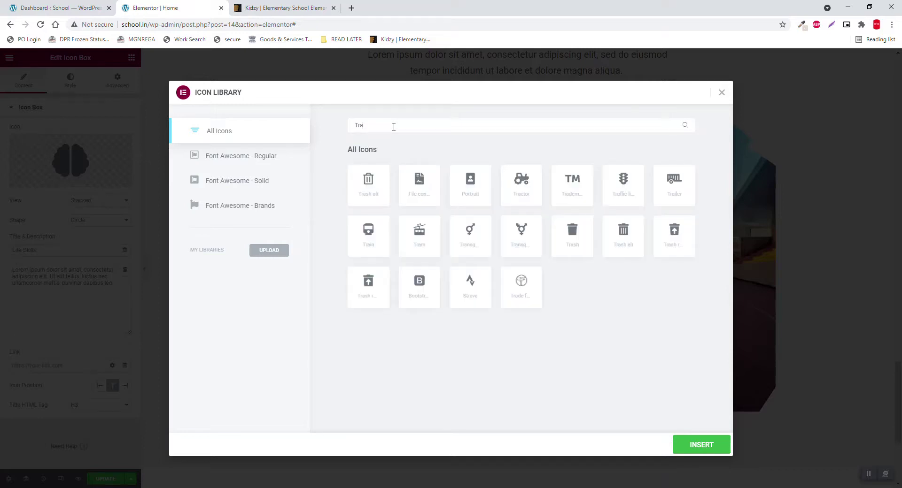
# Filter the icon library by "bus" and insert the Bus alt icon in the Life Skills box.
pyautogui.write('bus')
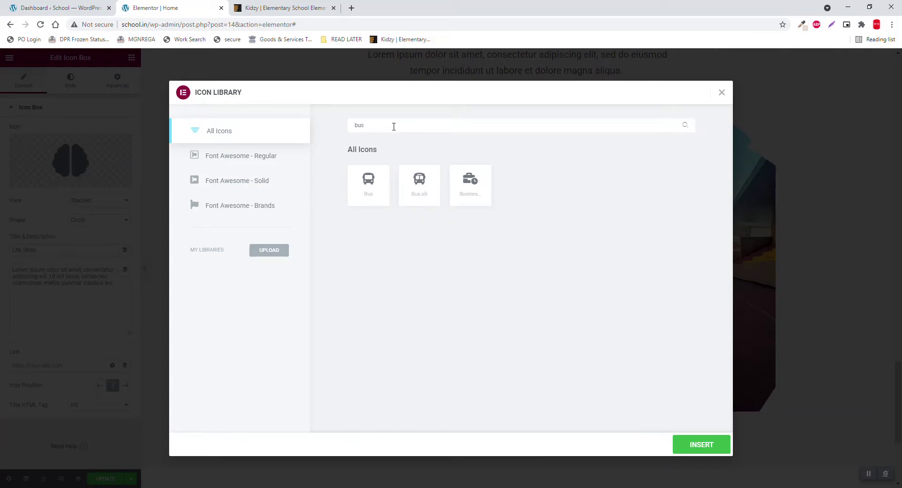
pyautogui.click(419, 183)
pyautogui.click(710, 445)
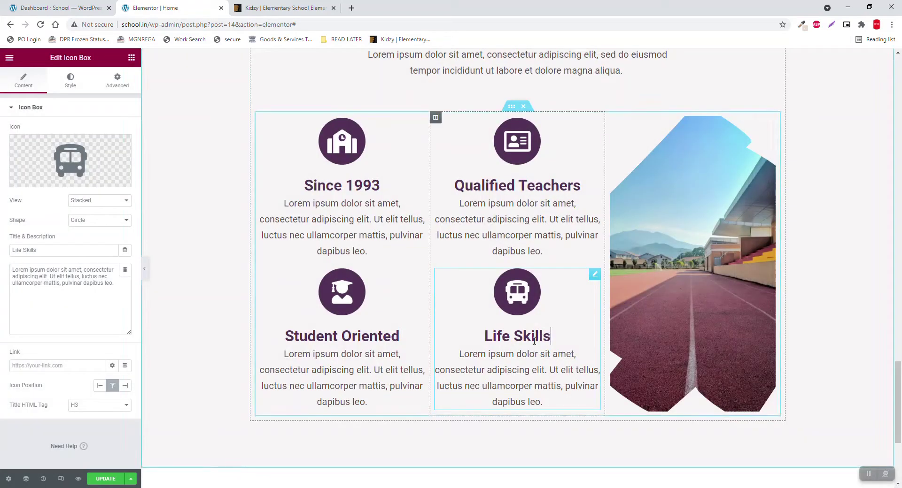
# Change the title of the Life Skills icon box to "Transportation" and preview the Why Chose Us section without the editing panel.
pyautogui.moveTo(38, 250); pyautogui.dragTo(2, 214)
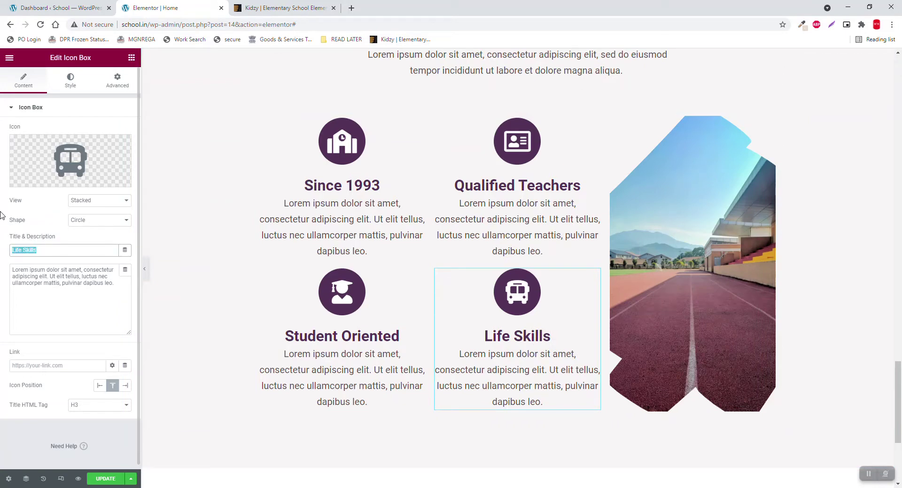
pyautogui.write('Transportation')
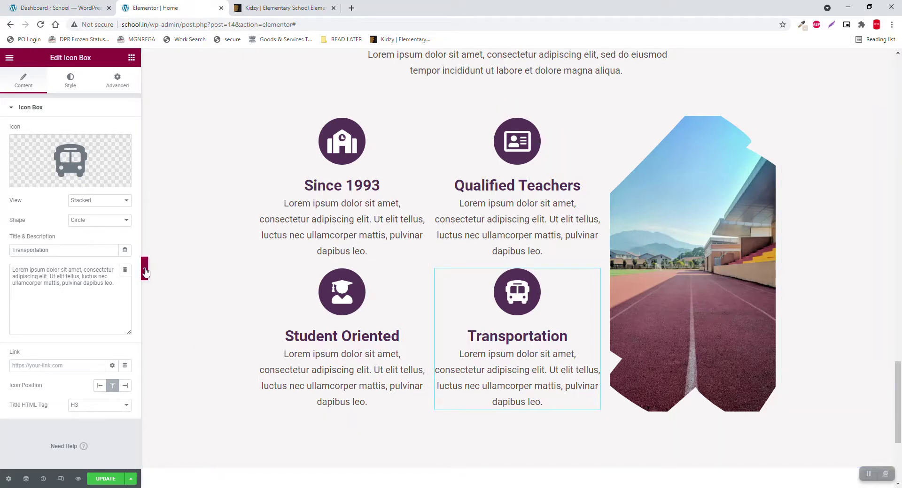
pyautogui.click(144, 269)
pyautogui.scroll(4, 167, 275)
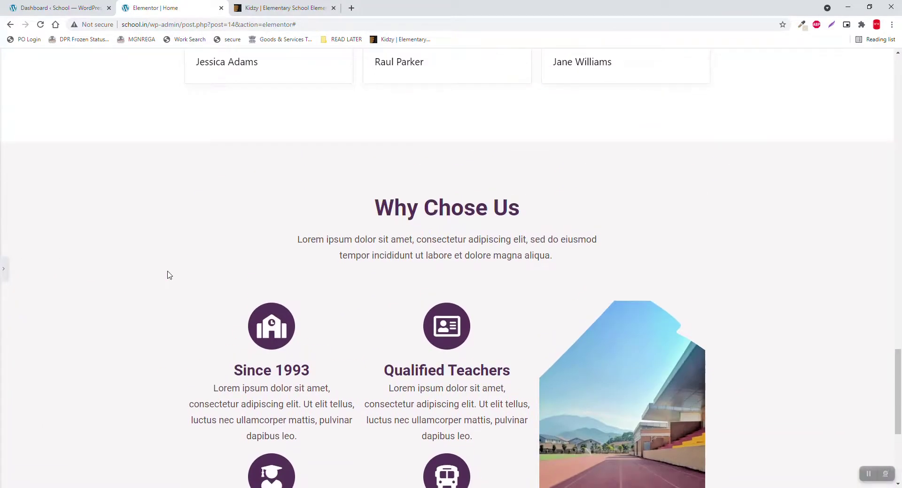
pyautogui.scroll(-3, 94, 278)
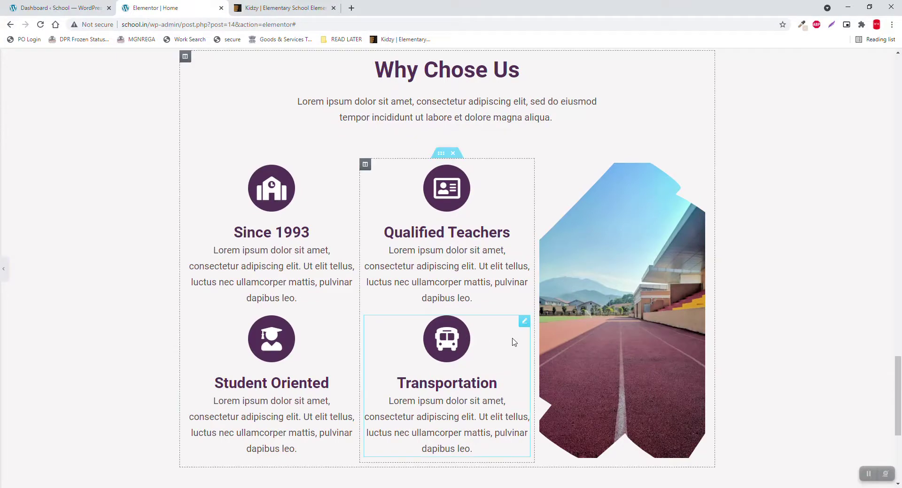
# Set the title typography size of the Transportation icon box to 25 px.
pyautogui.click(522, 322)
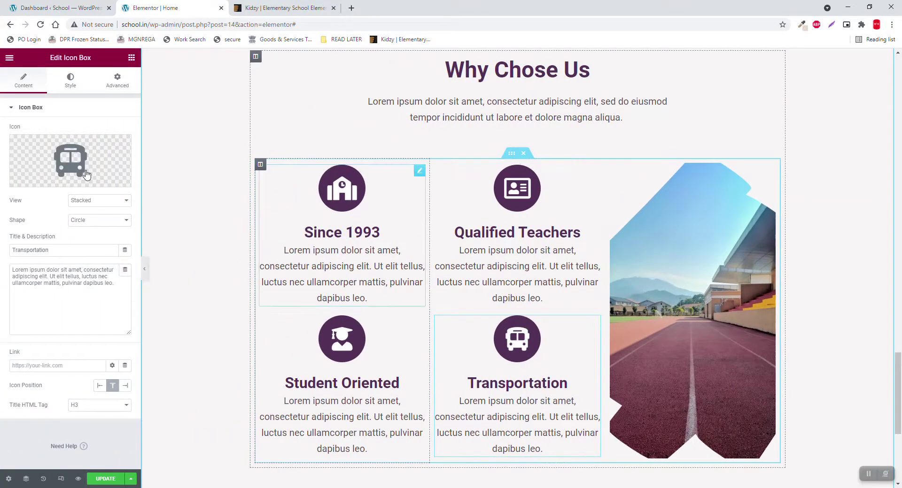
pyautogui.click(70, 80)
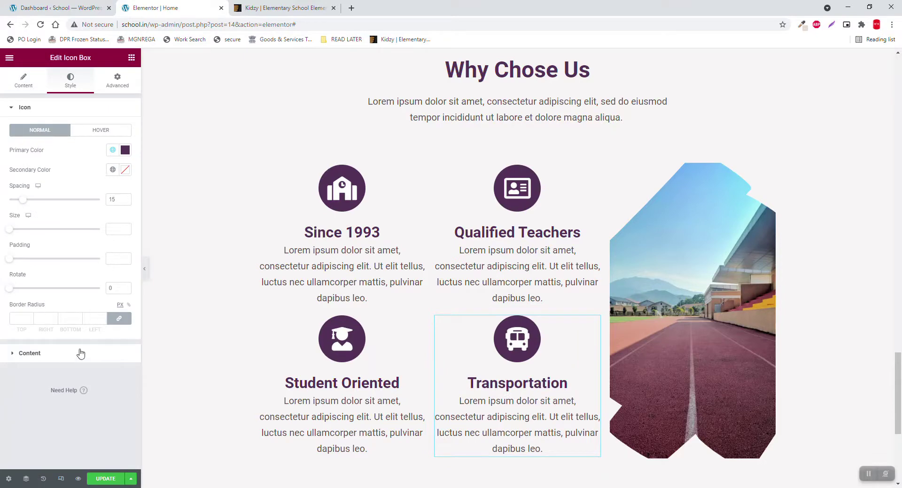
pyautogui.click(79, 353)
pyautogui.click(126, 263)
pyautogui.click(108, 335)
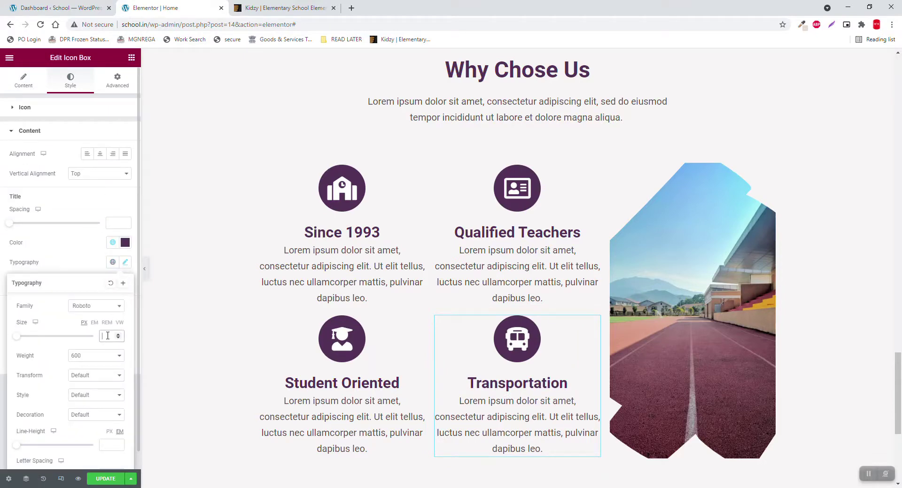
pyautogui.write('20')
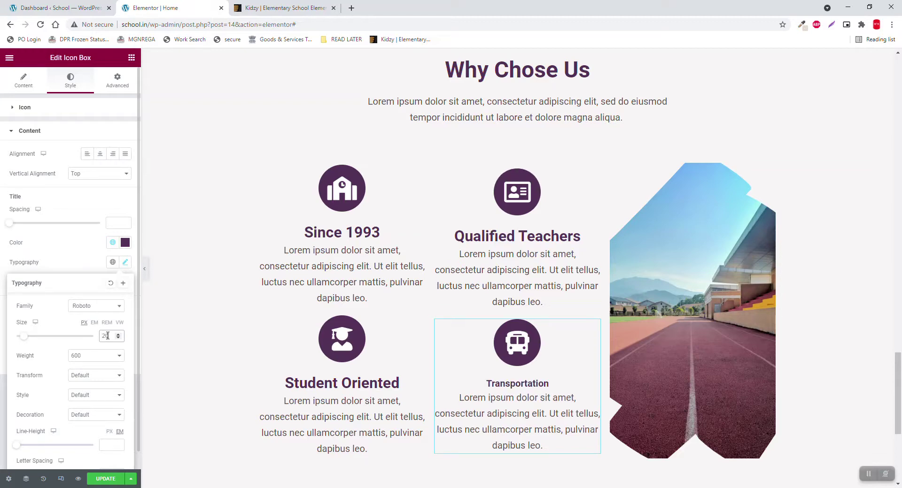
pyautogui.moveTo(112, 339); pyautogui.dragTo(81, 339)
pyautogui.write('25')
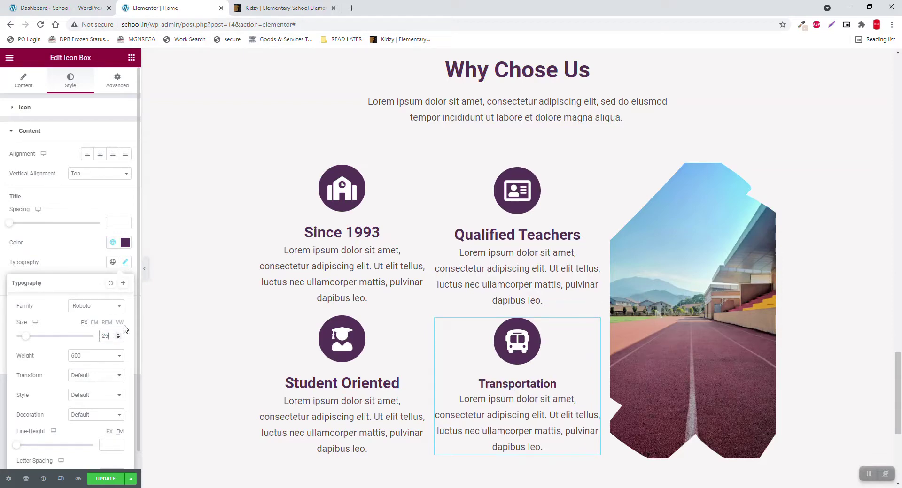
pyautogui.click(92, 252)
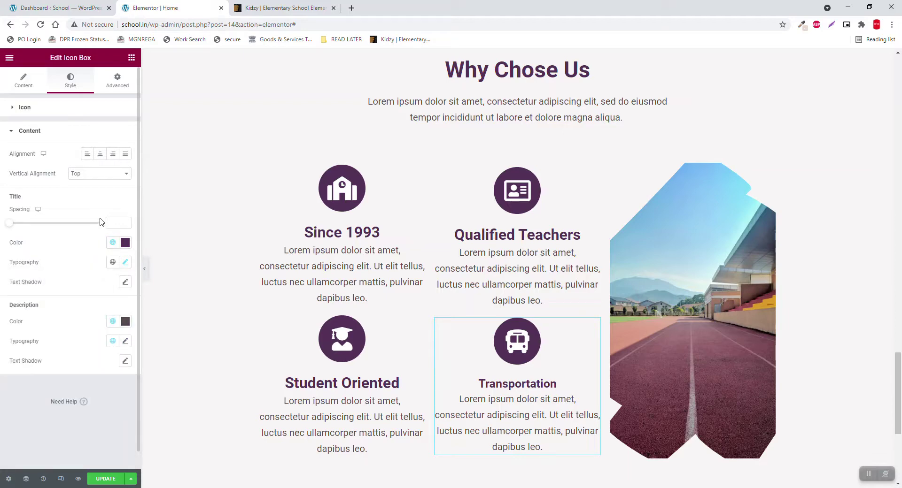
# Set the Transportation icon's primary color to orange #FC643B, sampled from the Learn More button in the hero section.
pyautogui.click(85, 109)
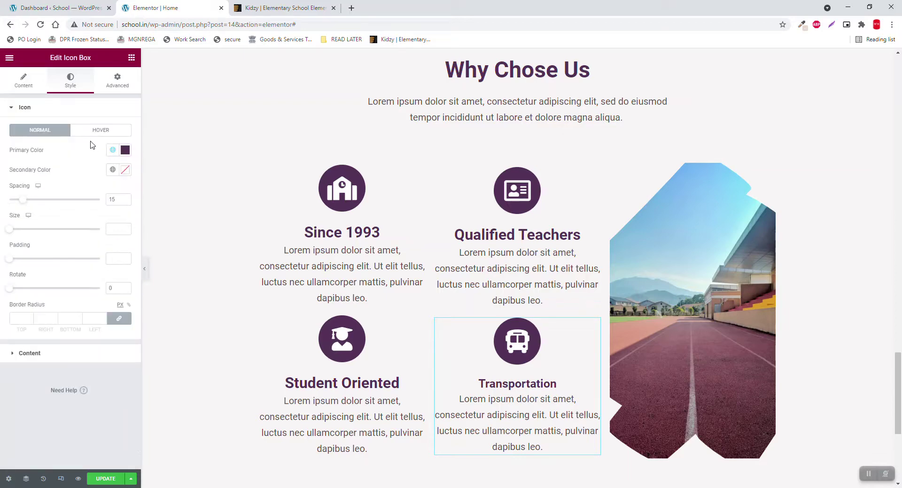
pyautogui.click(125, 150)
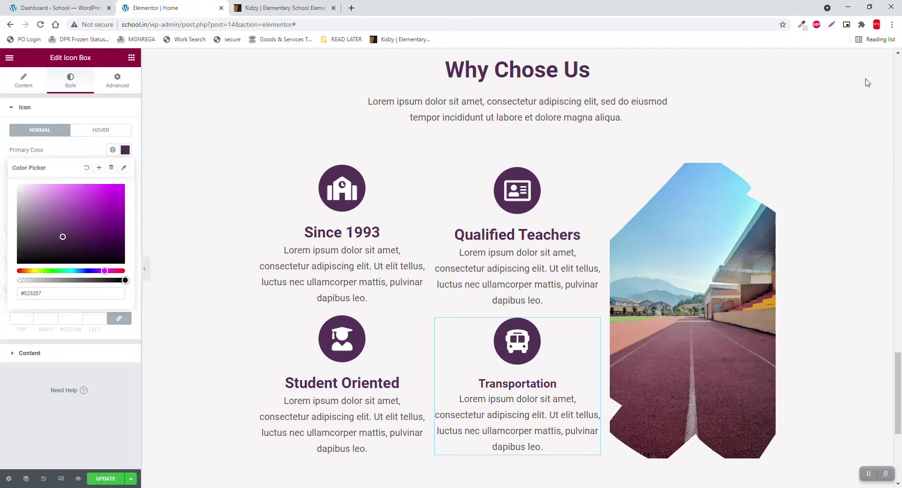
pyautogui.scroll(10, 718, 127)
pyautogui.scroll(15, 536, 185)
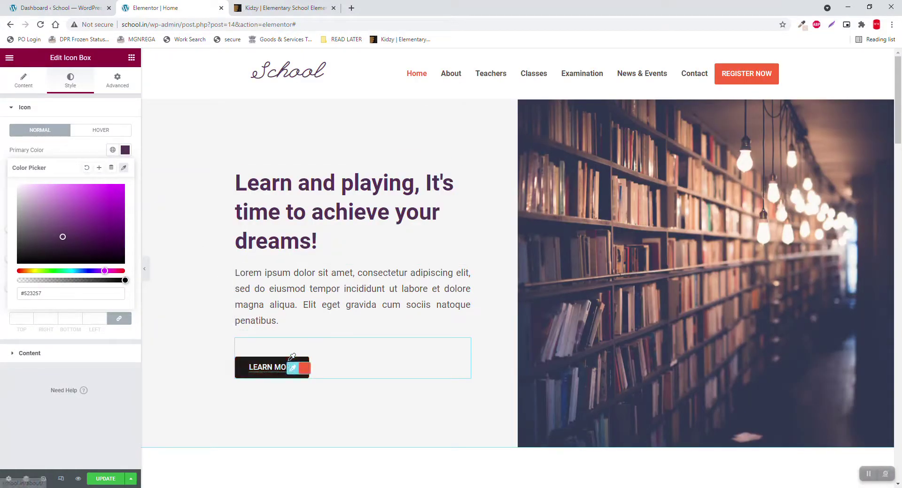
pyautogui.click(303, 372)
pyautogui.scroll(-20, 547, 307)
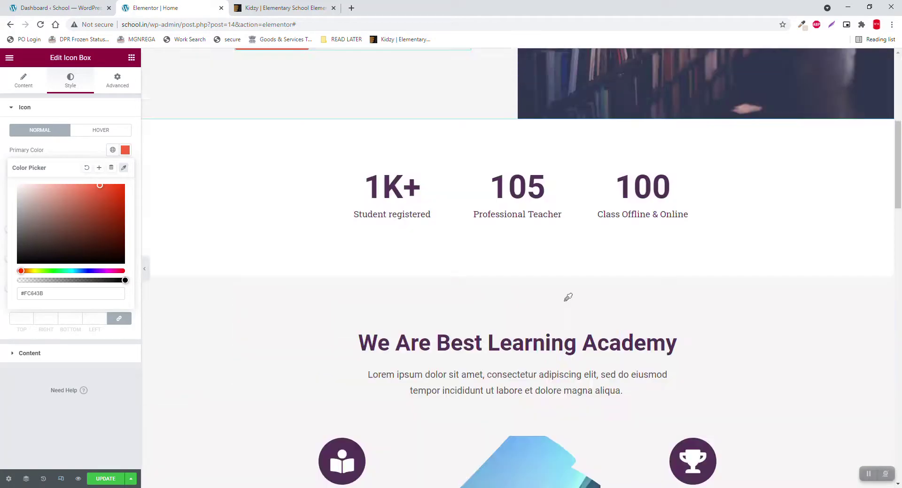
pyautogui.scroll(-10, 561, 310)
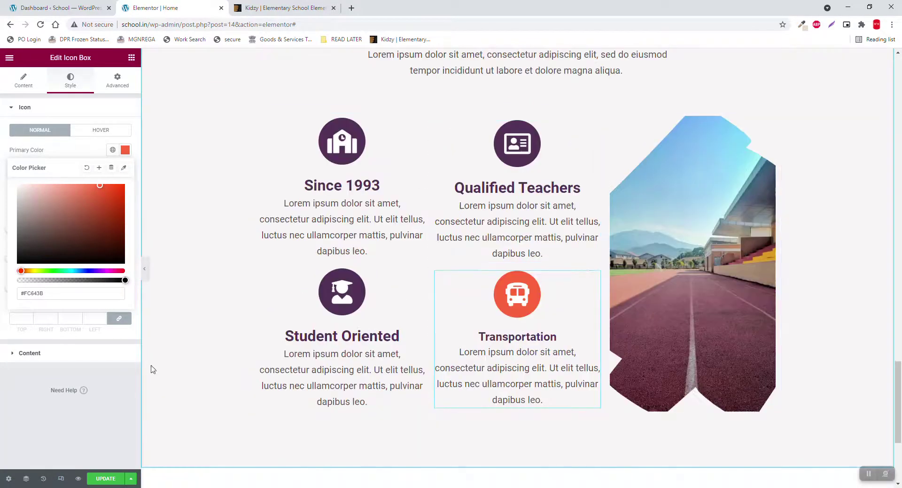
pyautogui.click(105, 372)
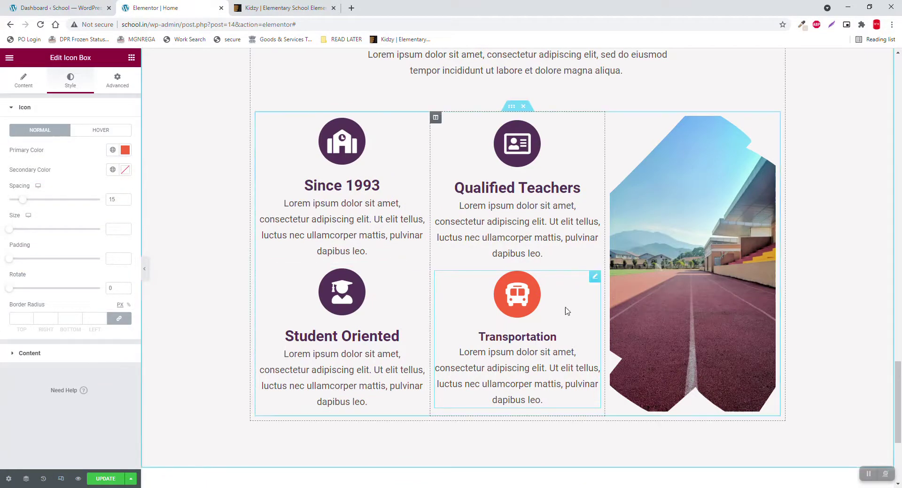
# Copy the Transportation icon box and paste its style onto the Since 1993 box.
pyautogui.rightClick(594, 280)
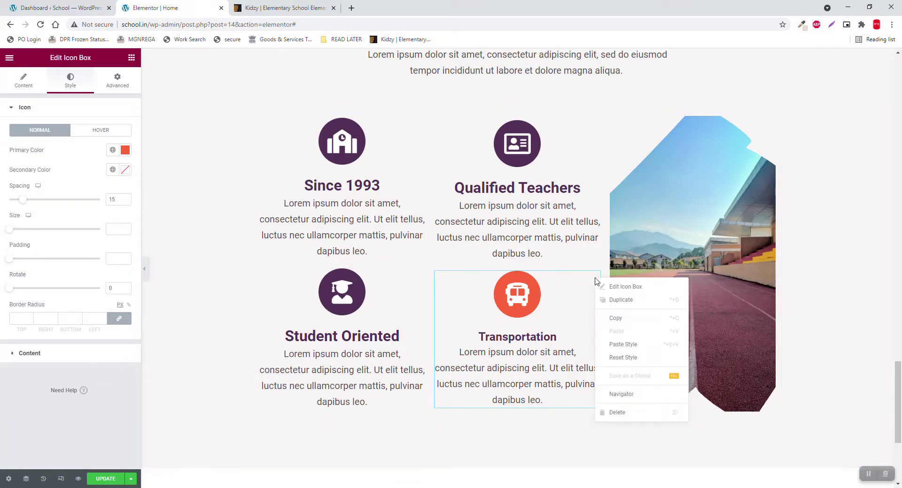
pyautogui.click(618, 319)
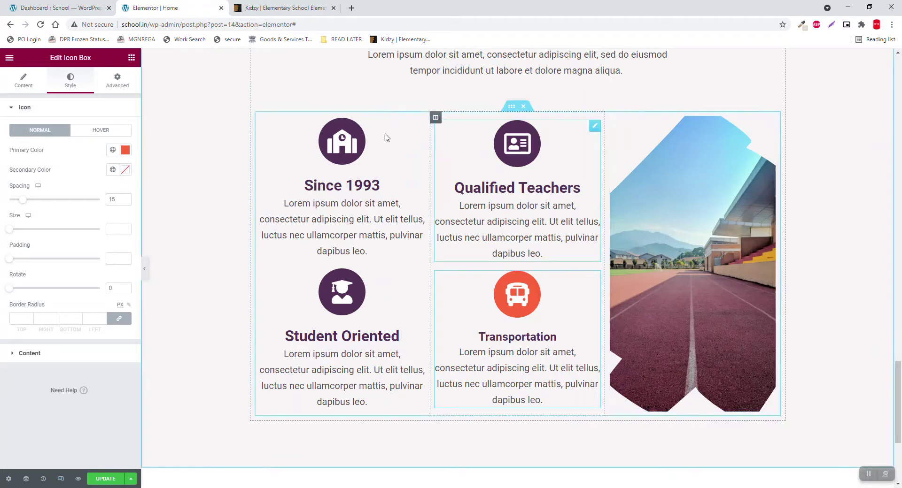
pyautogui.rightClick(417, 126)
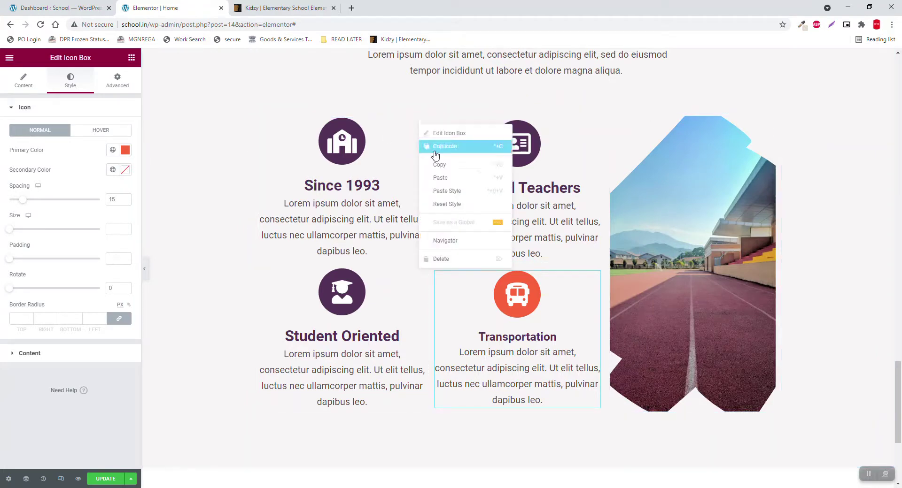
pyautogui.click(454, 191)
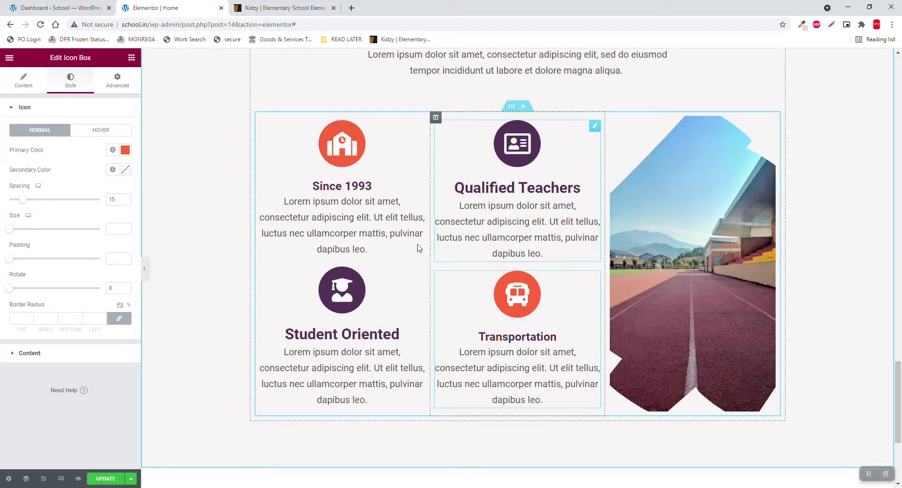
# Paste the copied Transportation style onto the Student Oriented icon box.
pyautogui.hotkey('ctrl', 'z')
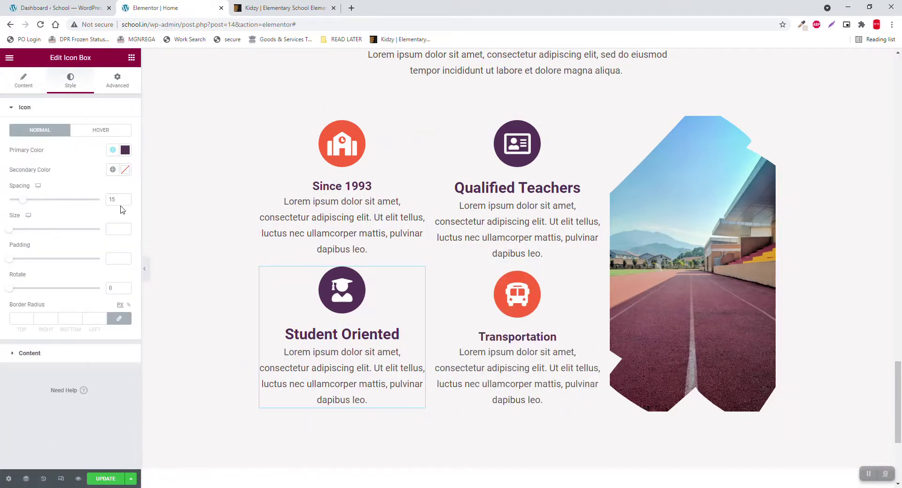
pyautogui.click(94, 353)
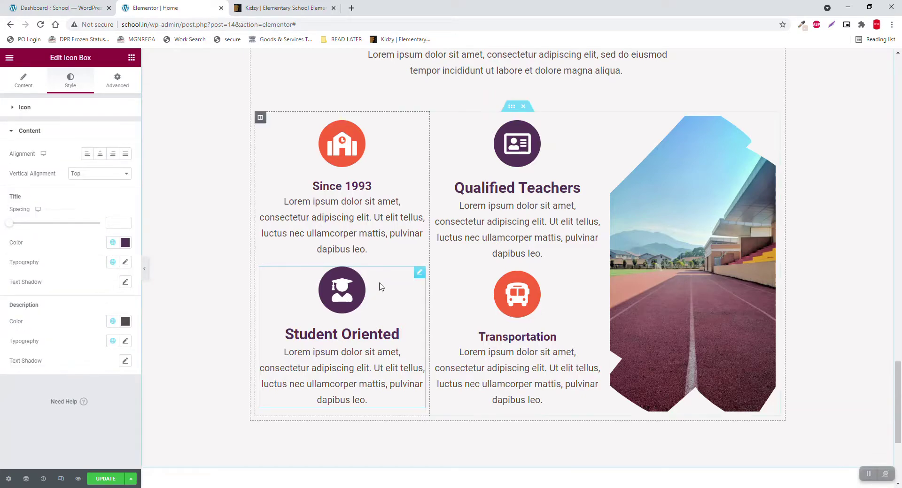
pyautogui.rightClick(423, 273)
pyautogui.click(450, 337)
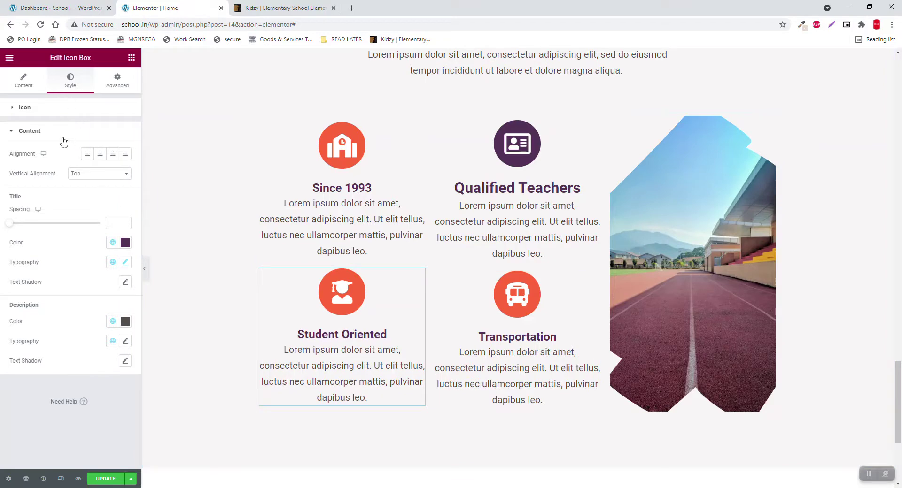
# Set the Student Oriented icon's primary color to purple #523257, sampled from the Qualified Teachers icon.
pyautogui.click(55, 109)
pyautogui.click(124, 149)
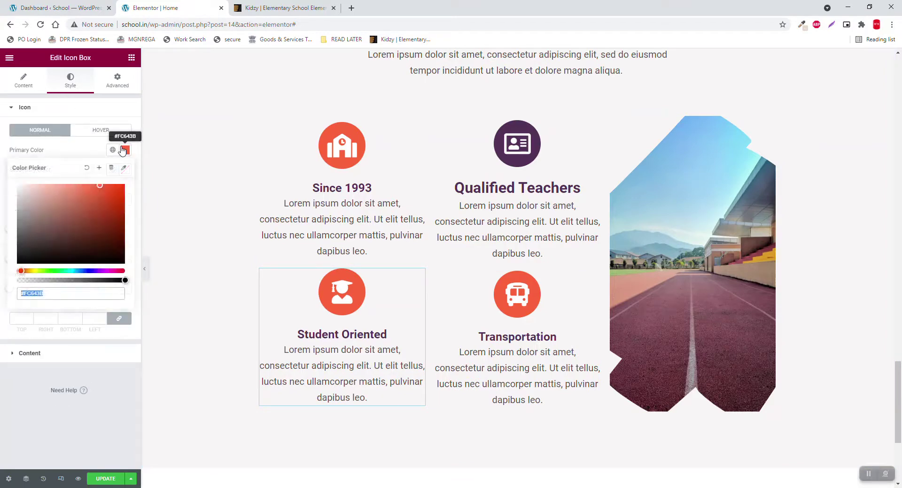
pyautogui.click(124, 168)
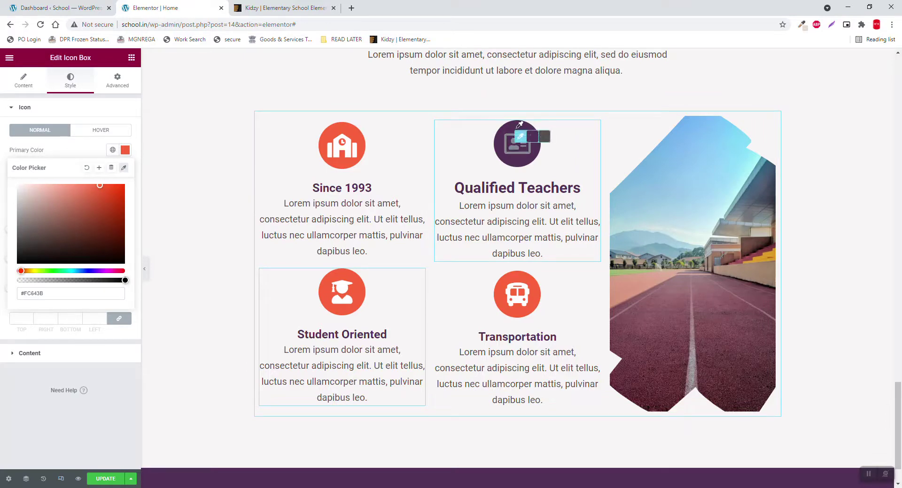
pyautogui.click(533, 143)
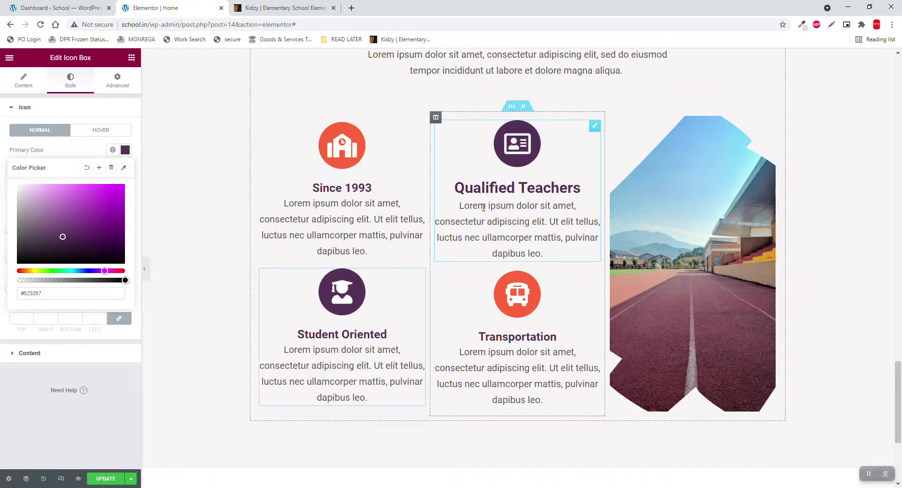
# Copy the Student Oriented icon box and paste its style onto the Qualified Teachers box.
pyautogui.rightClick(419, 281)
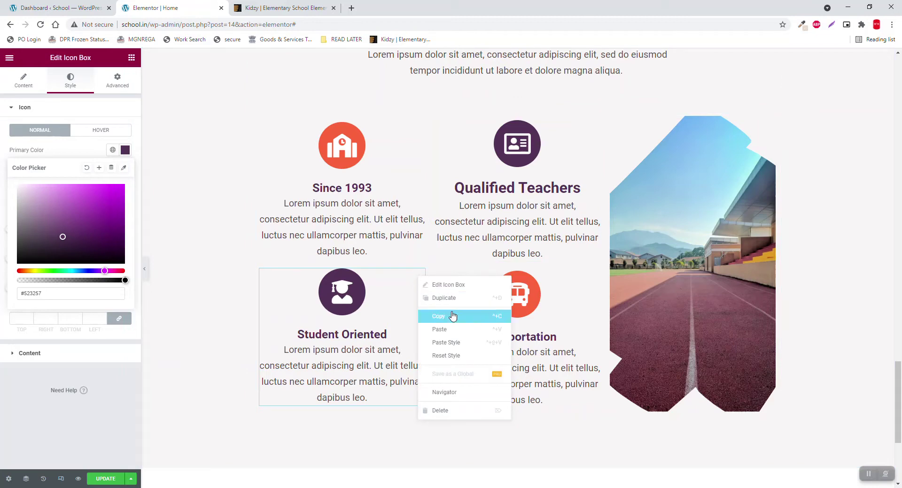
pyautogui.click(452, 316)
pyautogui.rightClick(594, 128)
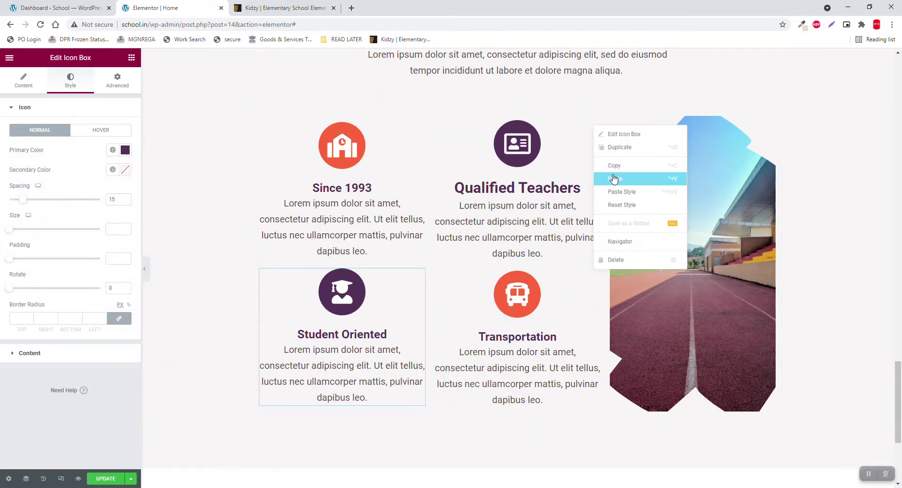
pyautogui.click(621, 188)
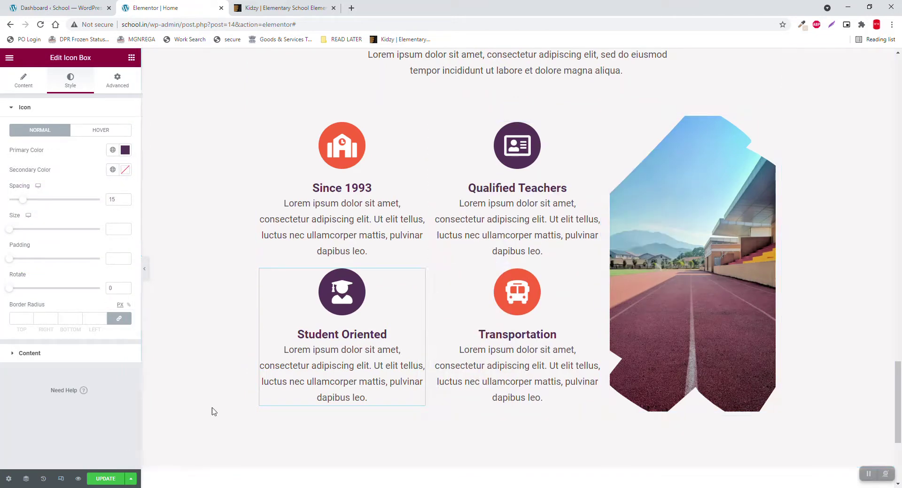
# Paste the copied Student Oriented style onto the Excellent Academic and Spiritual Growth icon boxes in the Best Learning Academy section.
pyautogui.scroll(12, 284, 344)
pyautogui.scroll(6, 284, 345)
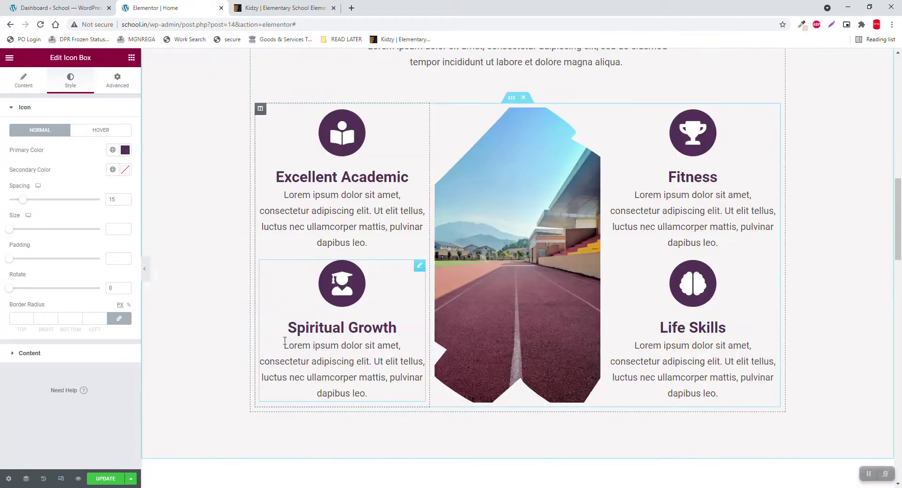
pyautogui.rightClick(419, 116)
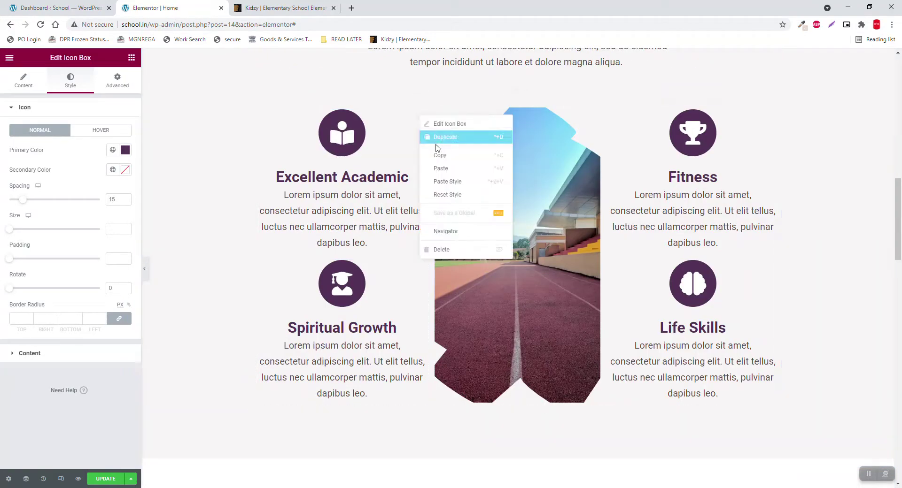
pyautogui.click(454, 187)
pyautogui.rightClick(419, 268)
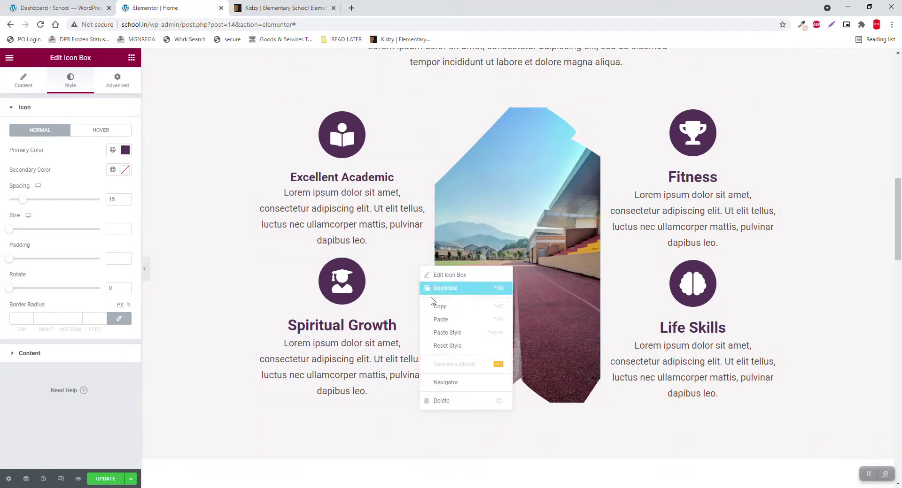
pyautogui.click(454, 332)
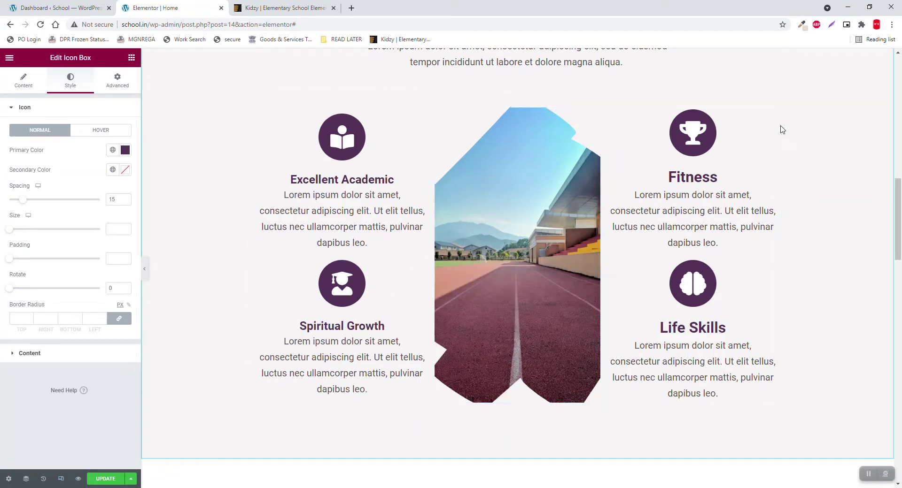
# Paste the copied Student Oriented style onto the Fitness and Life Skills icon boxes.
pyautogui.rightClick(766, 115)
pyautogui.click(796, 182)
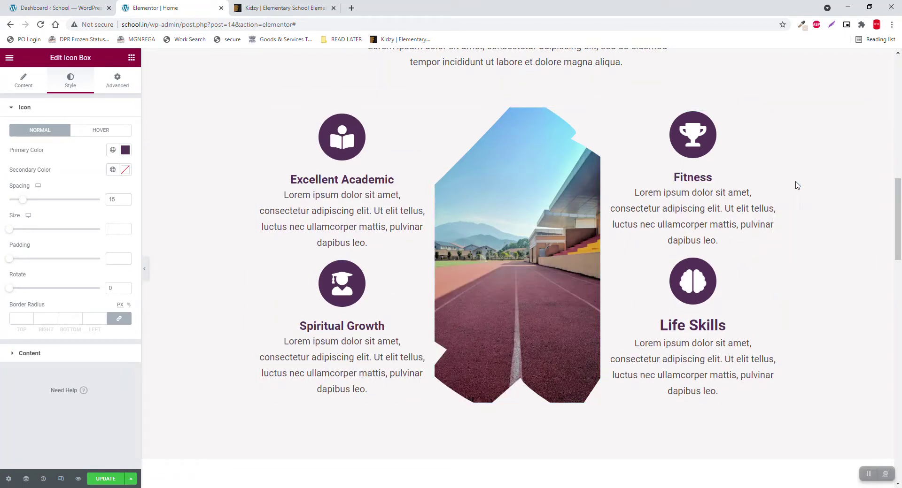
pyautogui.rightClick(771, 266)
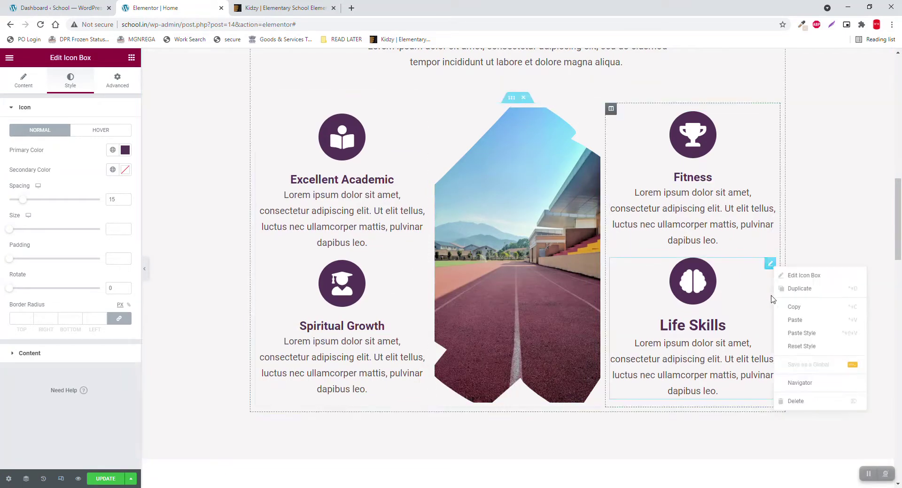
pyautogui.click(808, 333)
# Set the description font size of the Excellent Academic icon box to 16 px.
pyautogui.scroll(-1, 196, 238)
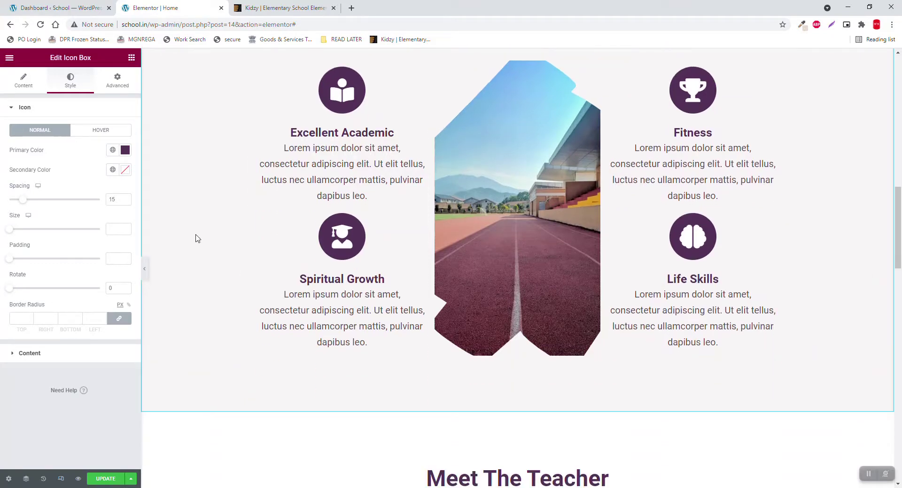
pyautogui.scroll(-3, 197, 238)
pyautogui.scroll(4, 197, 237)
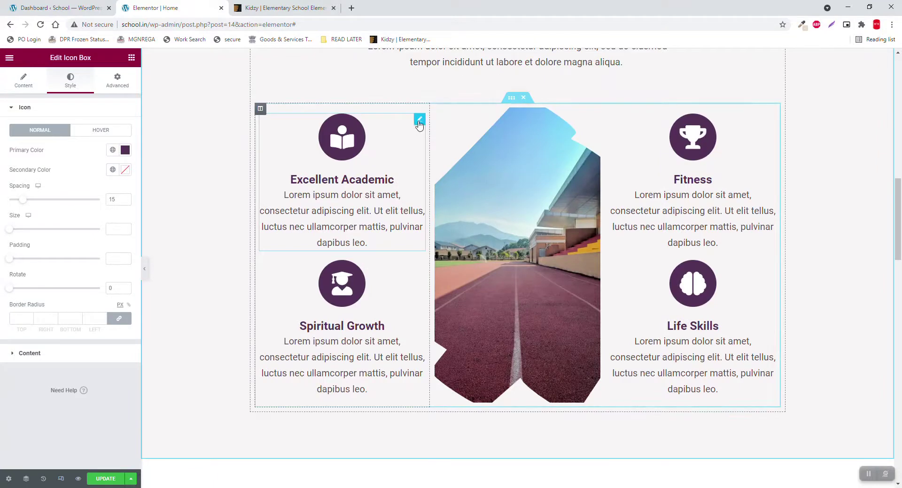
pyautogui.click(419, 121)
pyautogui.click(70, 86)
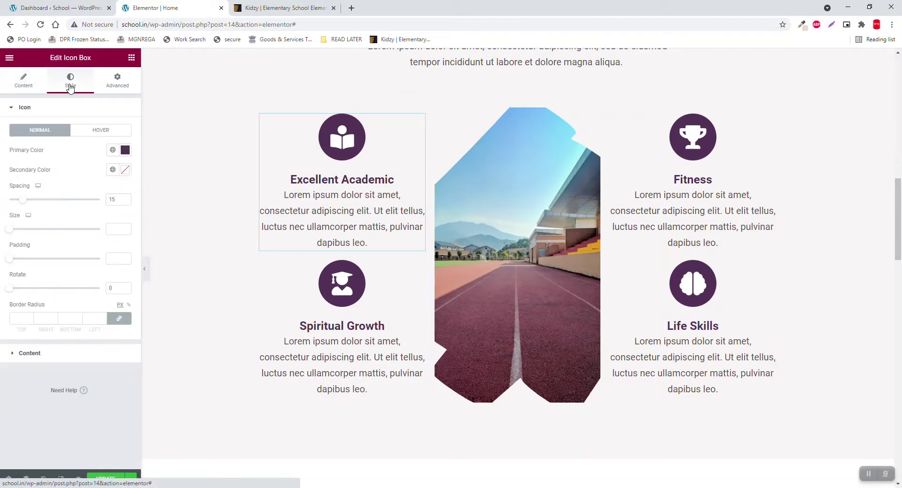
pyautogui.click(36, 354)
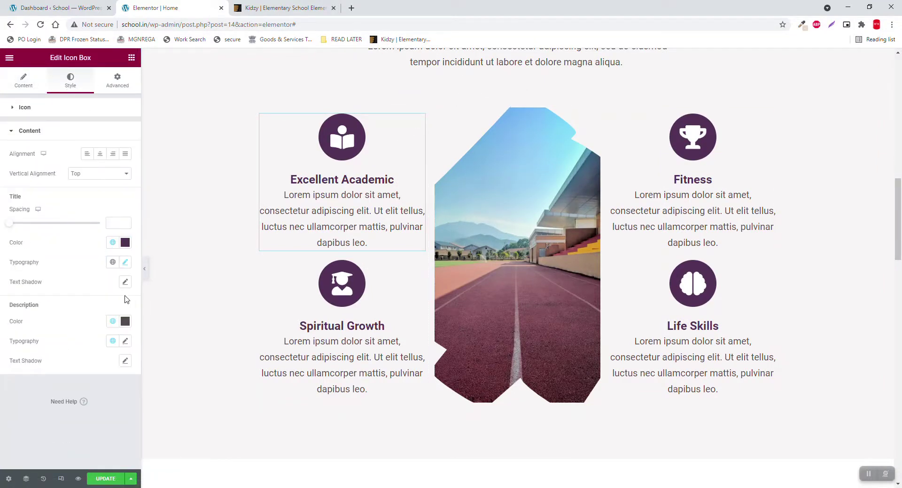
pyautogui.click(126, 343)
pyautogui.click(109, 412)
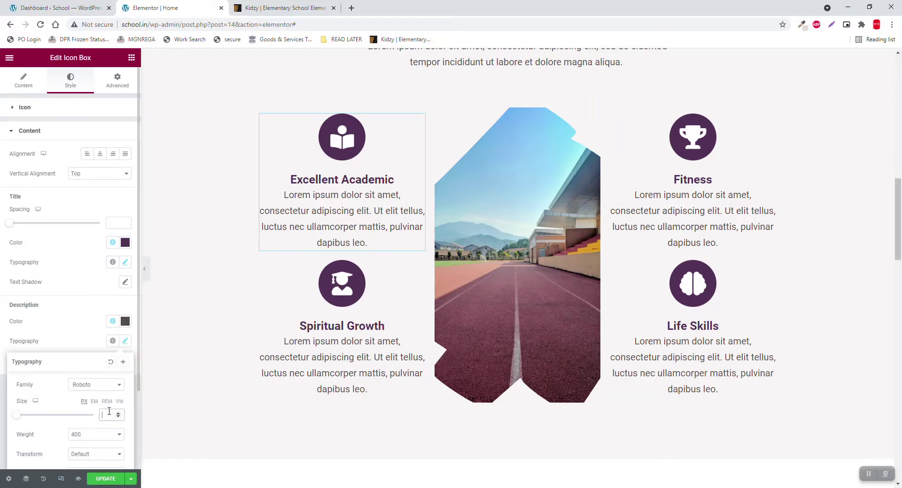
pyautogui.write('16')
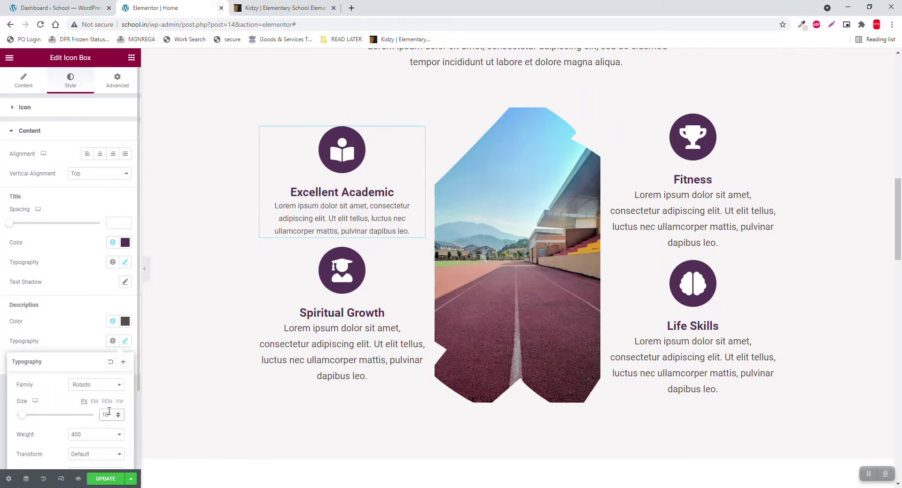
pyautogui.click(87, 251)
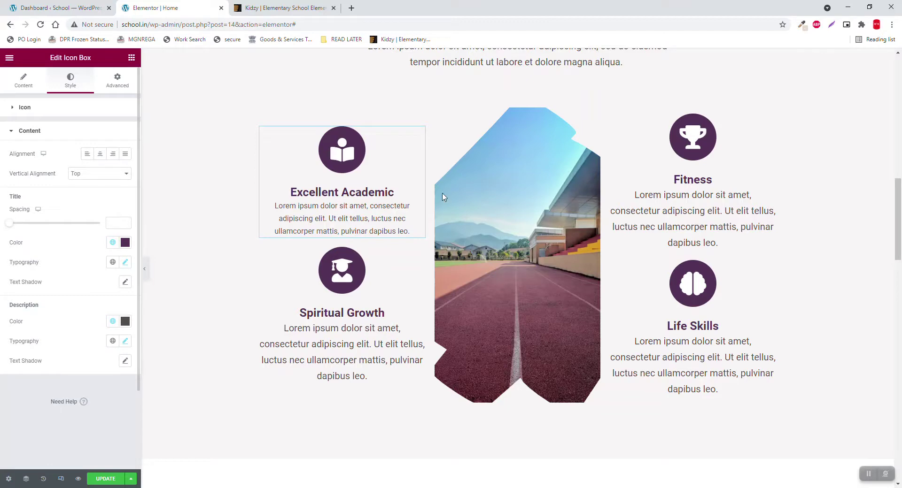
# Copy the Excellent Academic icon box and paste its style onto the Fitness, Life Skills and Spiritual Growth boxes.
pyautogui.rightClick(425, 134)
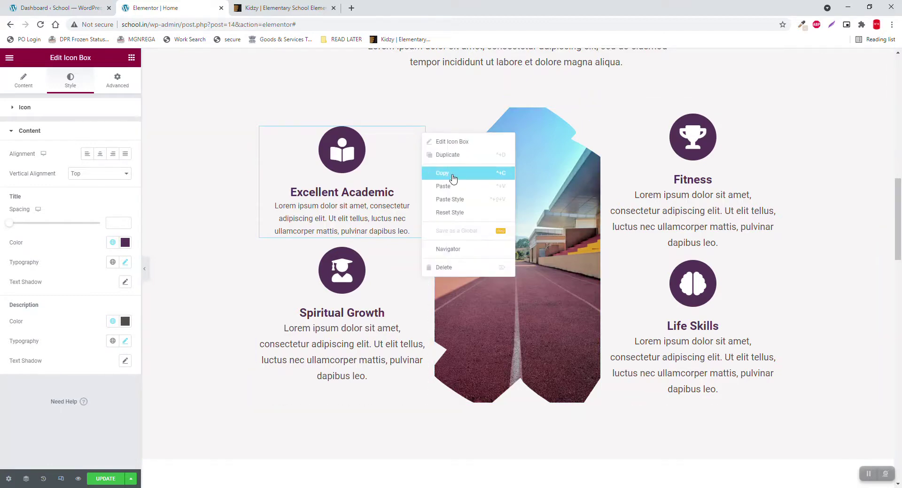
pyautogui.press('Escape')
pyautogui.rightClick(770, 121)
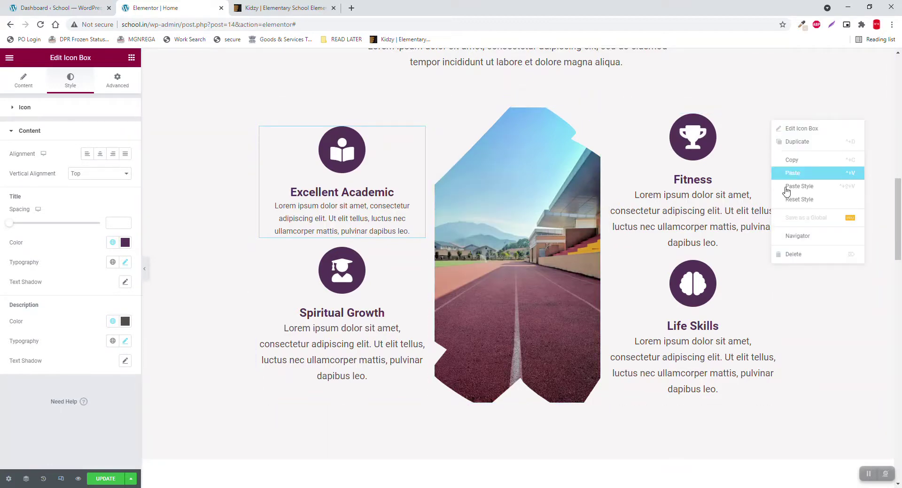
pyautogui.click(794, 187)
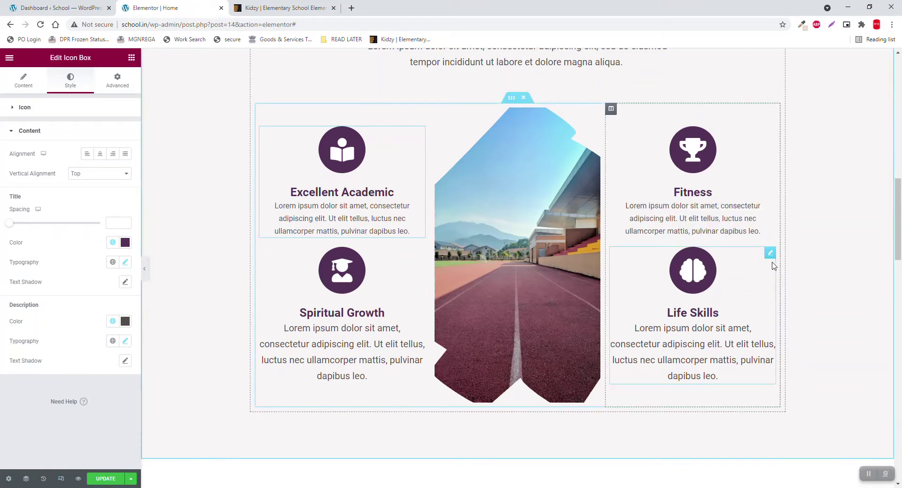
pyautogui.rightClick(773, 256)
pyautogui.click(806, 322)
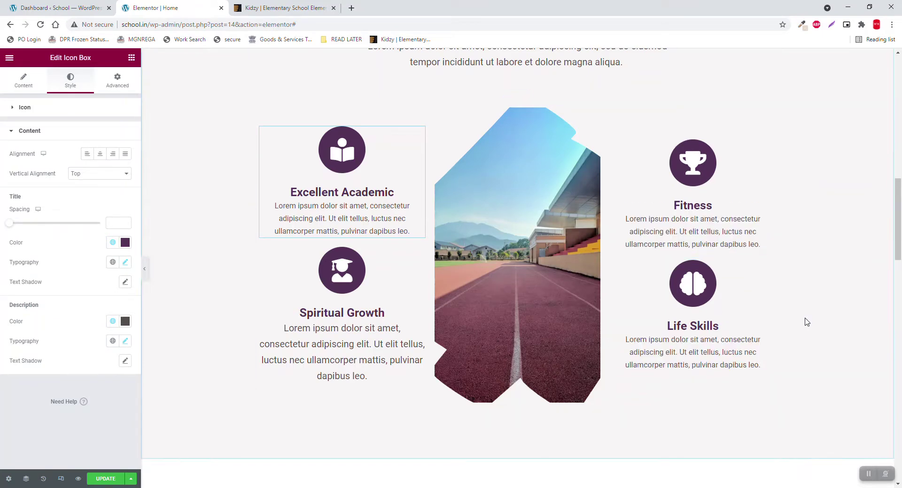
pyautogui.rightClick(420, 256)
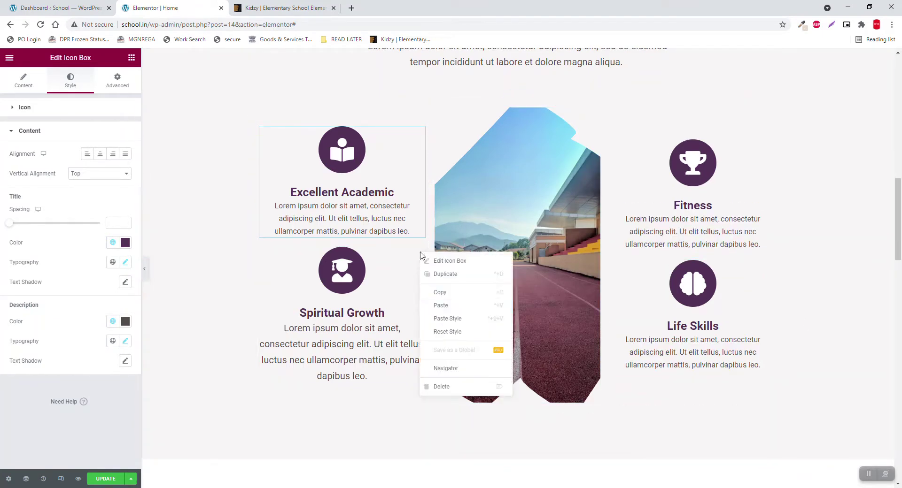
pyautogui.click(458, 319)
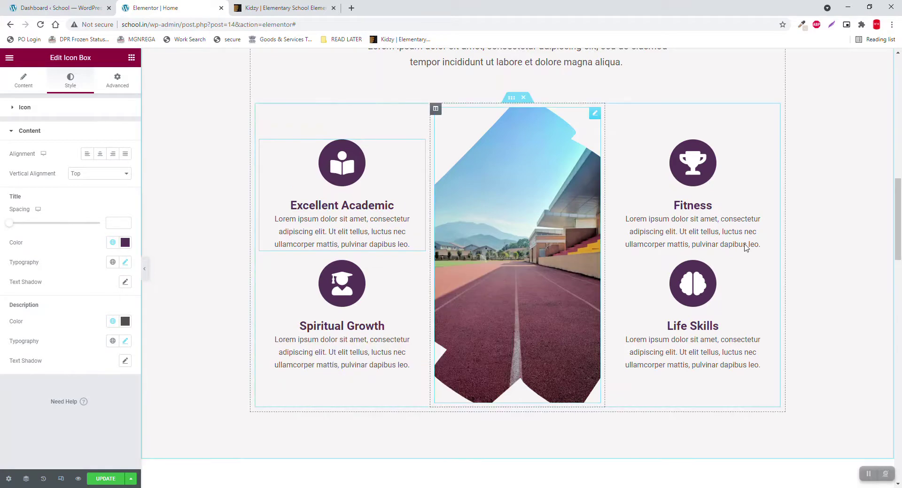
# Preview the Best Learning Academy section at full width with the editing panel hidden, and restore the panel.
pyautogui.click(146, 269)
pyautogui.scroll(5, 151, 267)
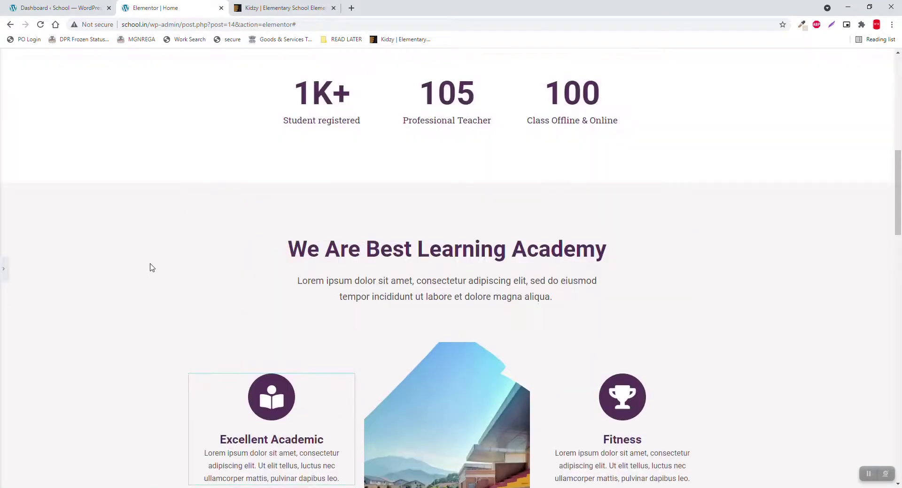
pyautogui.scroll(-6, 152, 268)
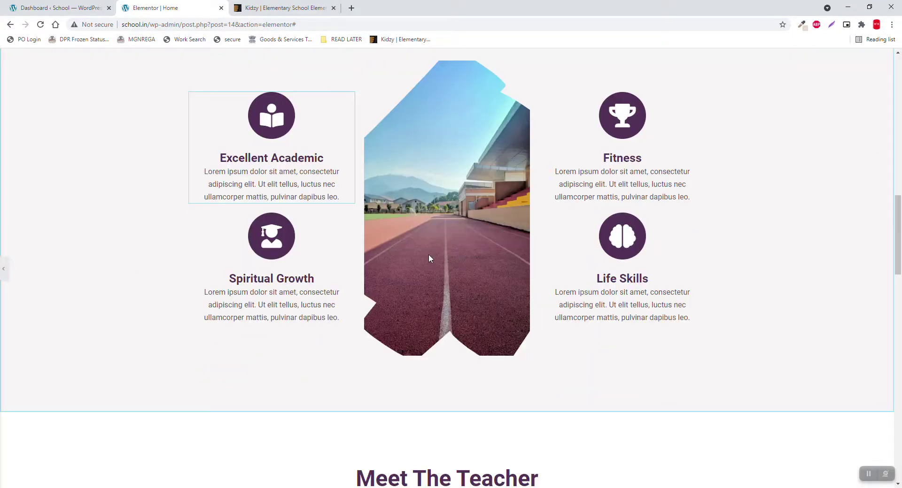
pyautogui.hotkey('ctrl', 'p')
# Paste the copied Excellent Academic style onto the Qualified Teachers and Student Oriented icon boxes under "Why Chose Us".
pyautogui.scroll(-5, 398, 287)
pyautogui.scroll(-7, 398, 286)
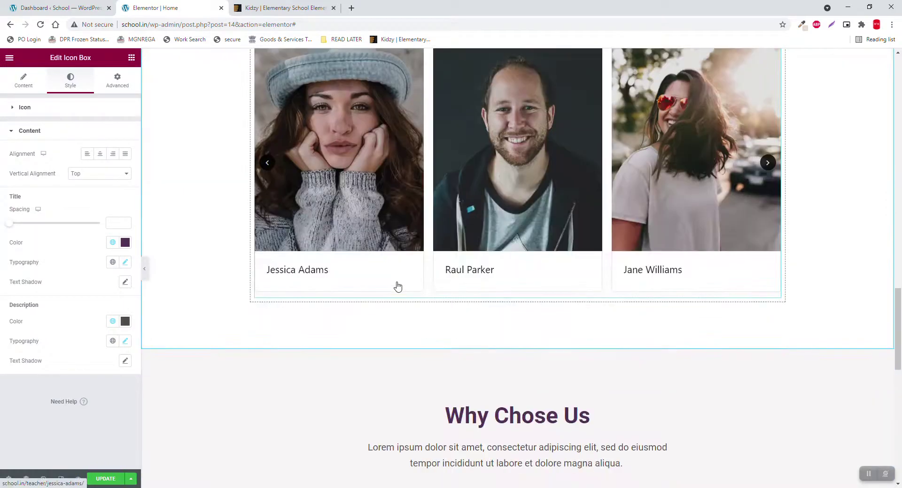
pyautogui.scroll(-6, 398, 287)
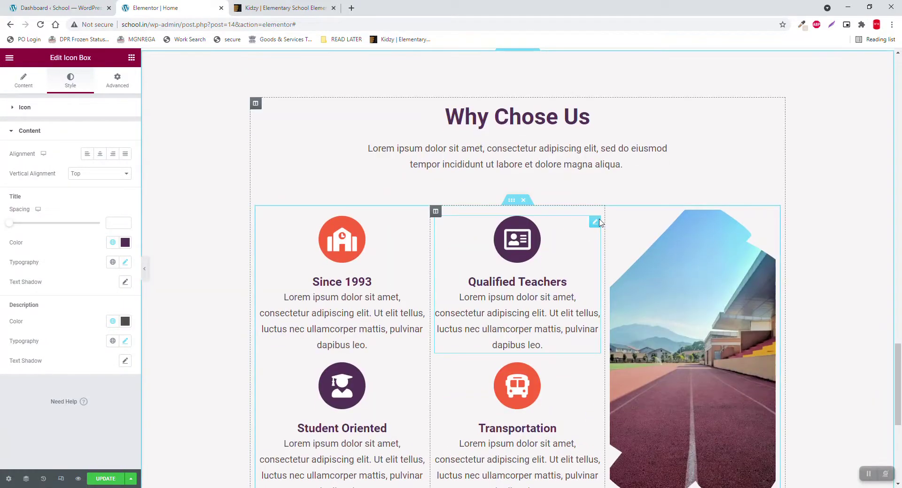
pyautogui.rightClick(594, 226)
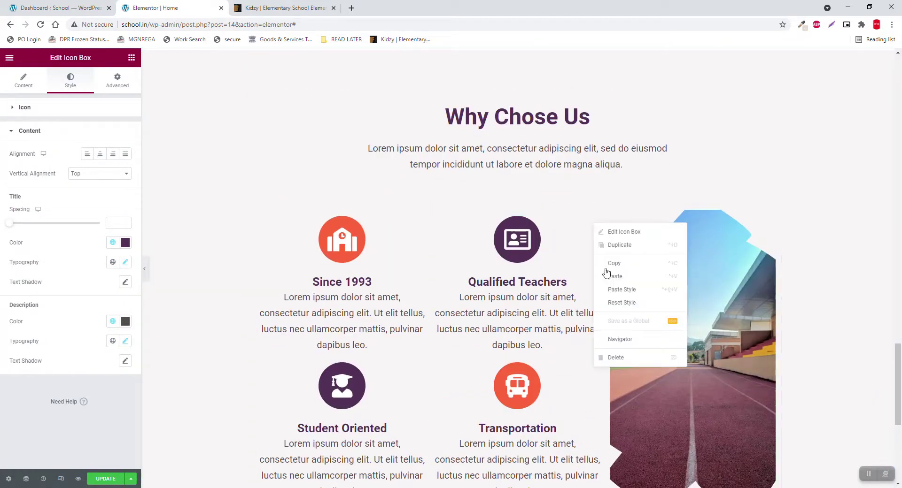
pyautogui.click(615, 292)
pyautogui.scroll(-2, 365, 324)
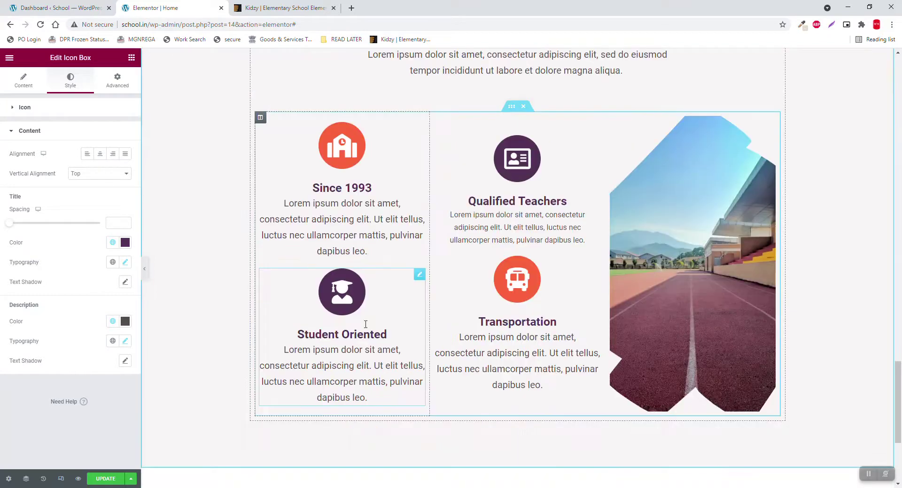
pyautogui.rightClick(418, 279)
pyautogui.click(462, 341)
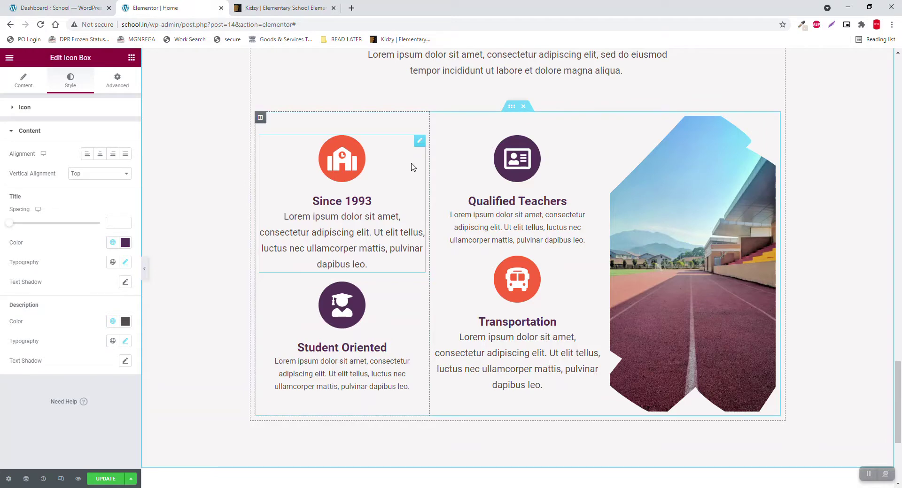
# Set the description font size of the Since 1993 icon box to 16 px.
pyautogui.click(420, 141)
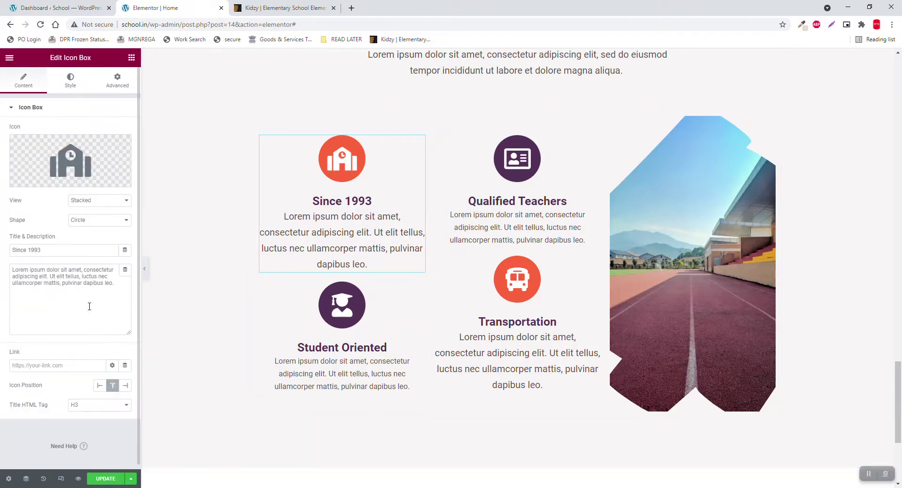
pyautogui.click(70, 80)
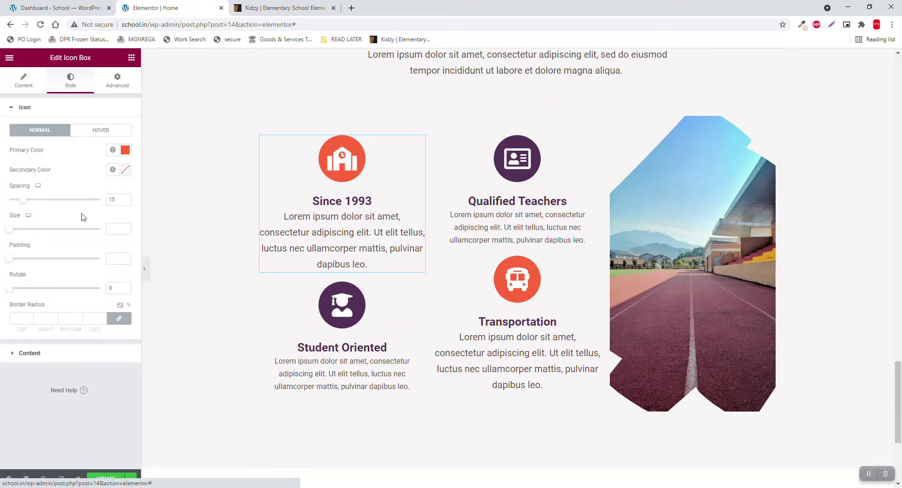
pyautogui.click(61, 353)
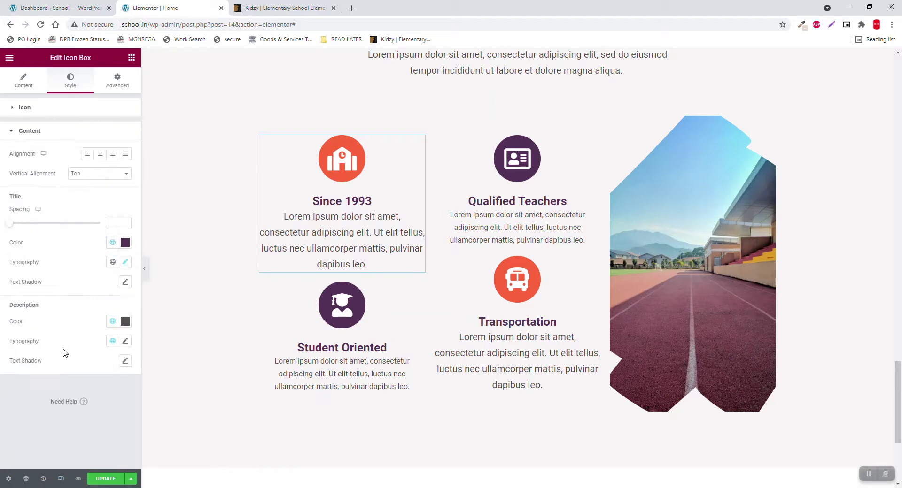
pyautogui.click(125, 342)
pyautogui.click(108, 414)
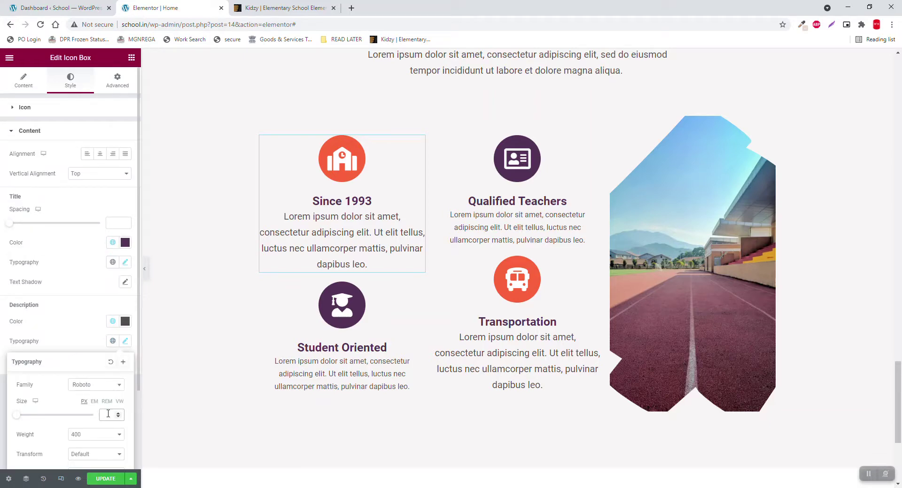
pyautogui.write('16')
# Copy the Since 1993 icon box, paste its style onto the Transportation icon box, and check the section at full width.
pyautogui.scroll(-1, 445, 120)
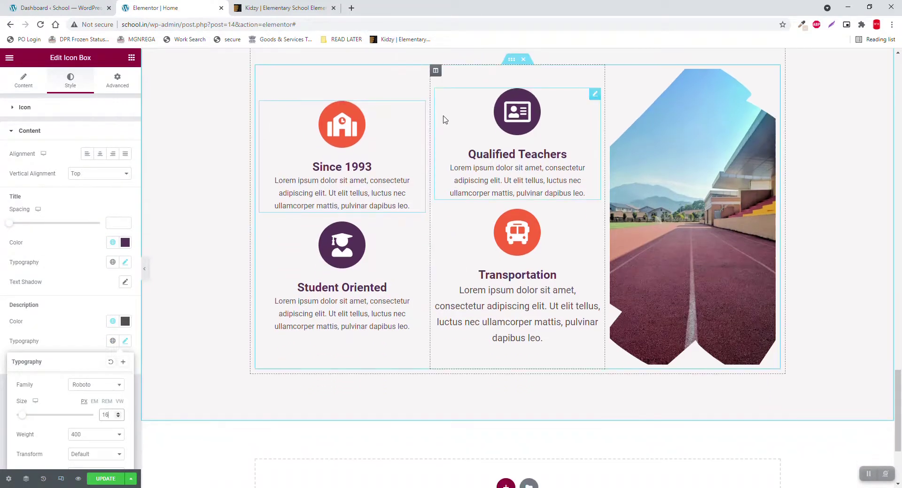
pyautogui.rightClick(419, 109)
pyautogui.click(444, 150)
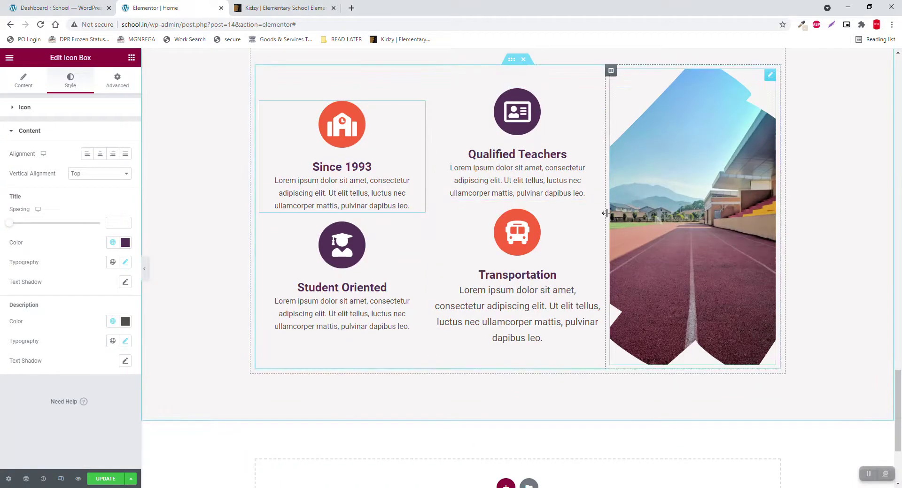
pyautogui.rightClick(595, 253)
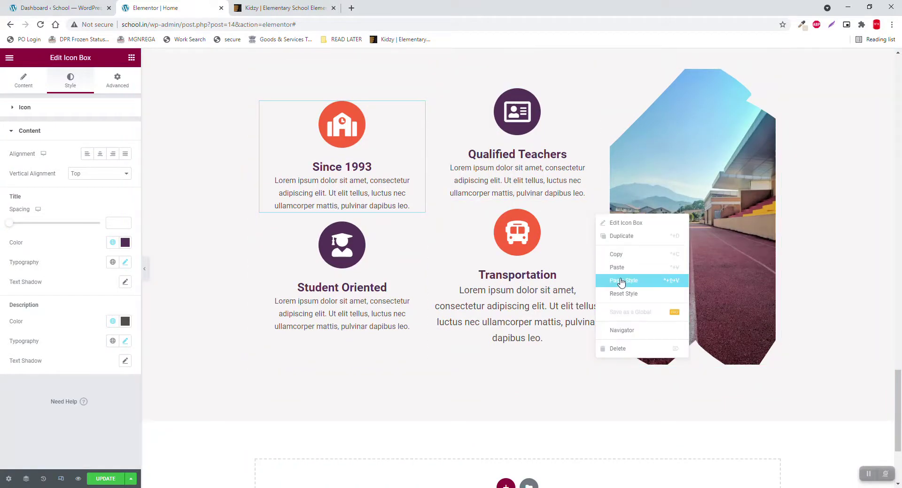
pyautogui.click(620, 278)
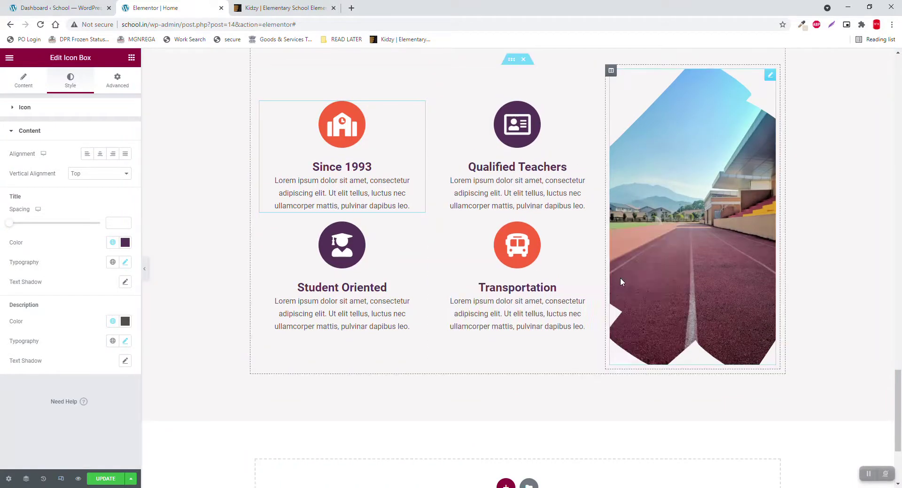
pyautogui.click(145, 268)
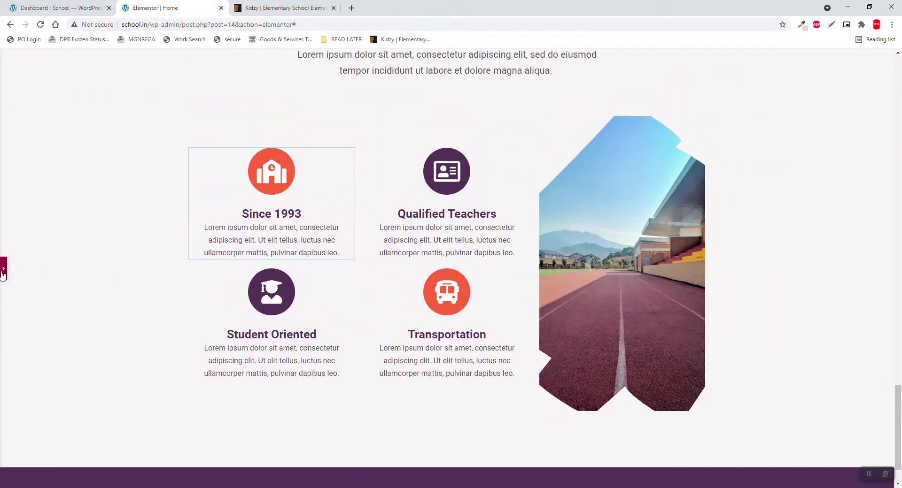
pyautogui.hotkey('ctrl', 'p')
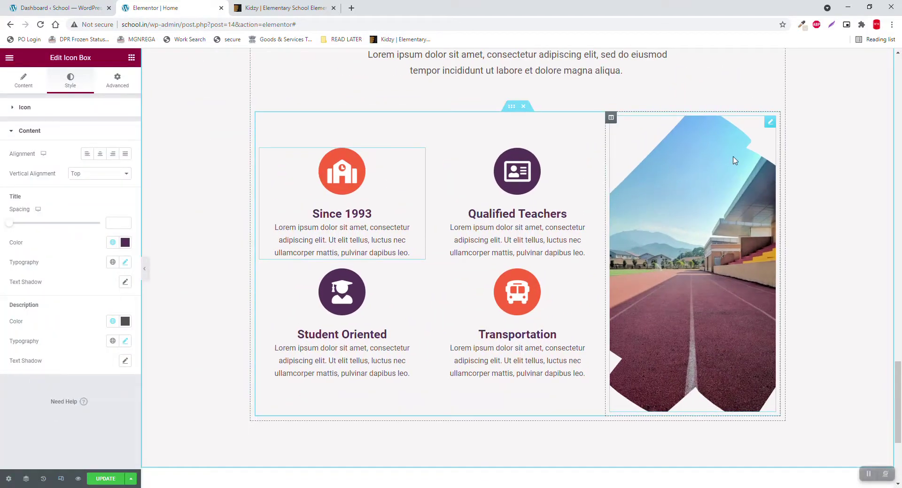
# Change the mask shape of the running-track image in the Why Chose Us section to Blob.
pyautogui.click(768, 124)
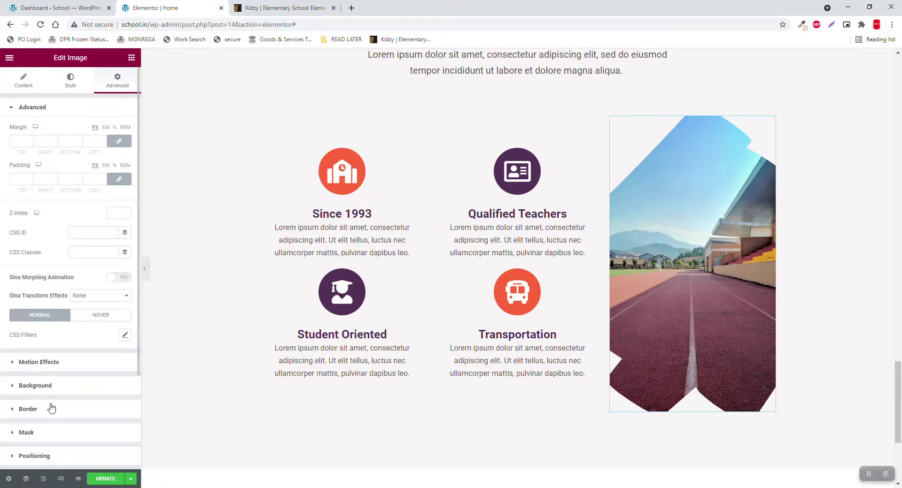
pyautogui.click(42, 440)
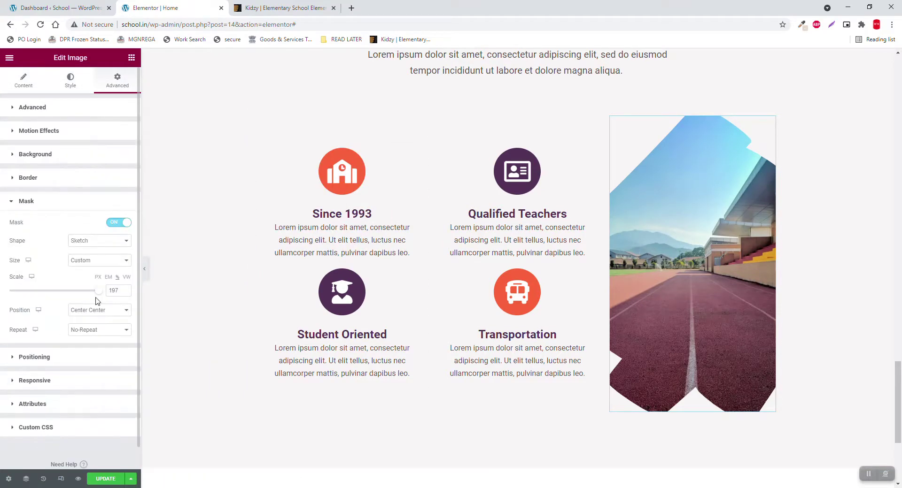
pyautogui.click(102, 247)
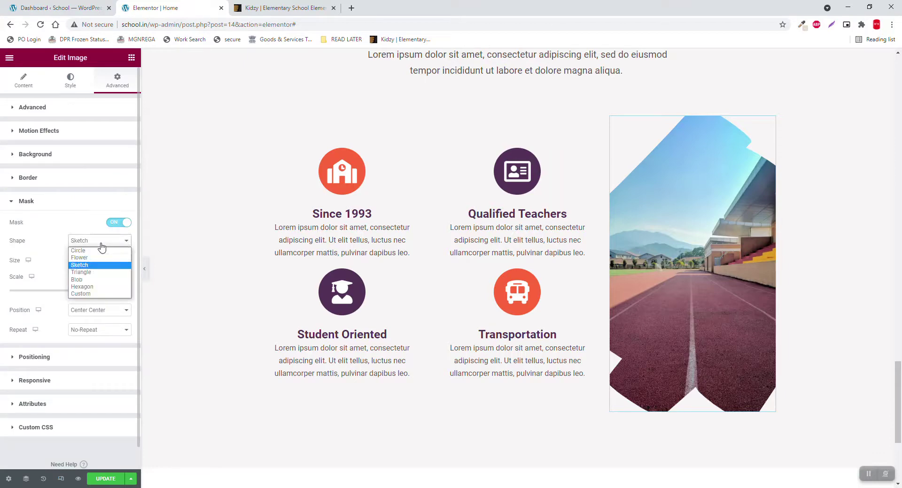
pyautogui.click(93, 280)
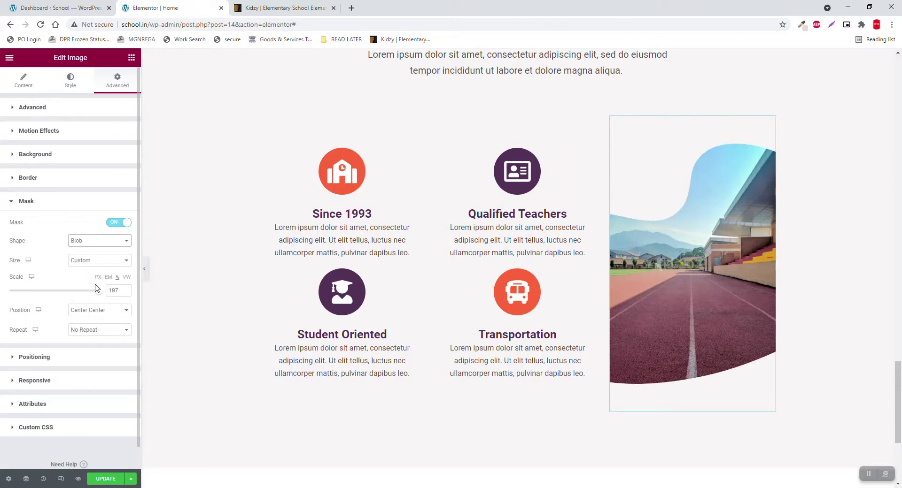
# Try the image mask at about 158% scale with the Center Left and Bottom Center positions.
pyautogui.moveTo(102, 293)
pyautogui.mouseDown()
pyautogui.moveTo(52, 298)
pyautogui.moveTo(86, 297)
pyautogui.mouseUp()
pyautogui.click(100, 291)
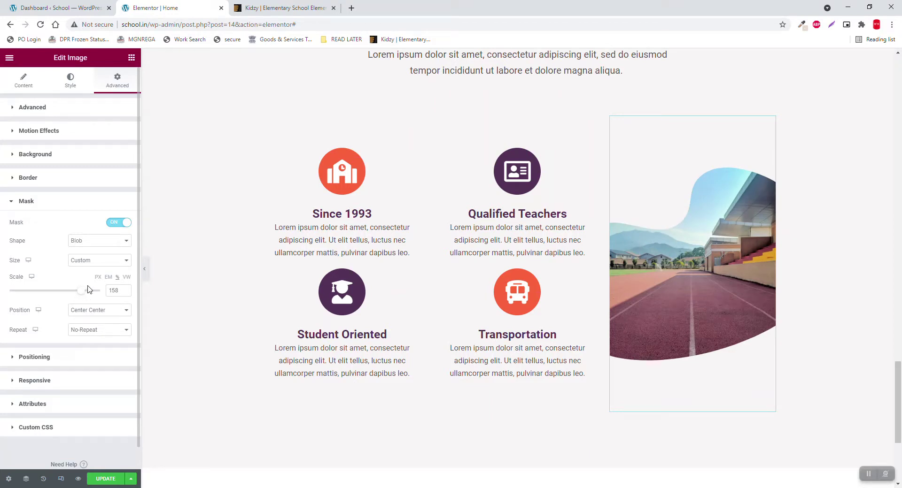
pyautogui.click(91, 310)
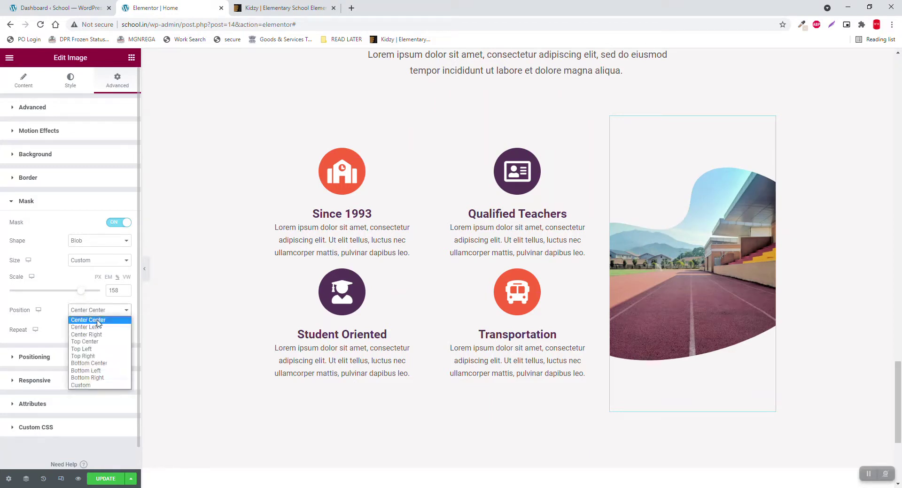
pyautogui.click(98, 327)
pyautogui.click(102, 311)
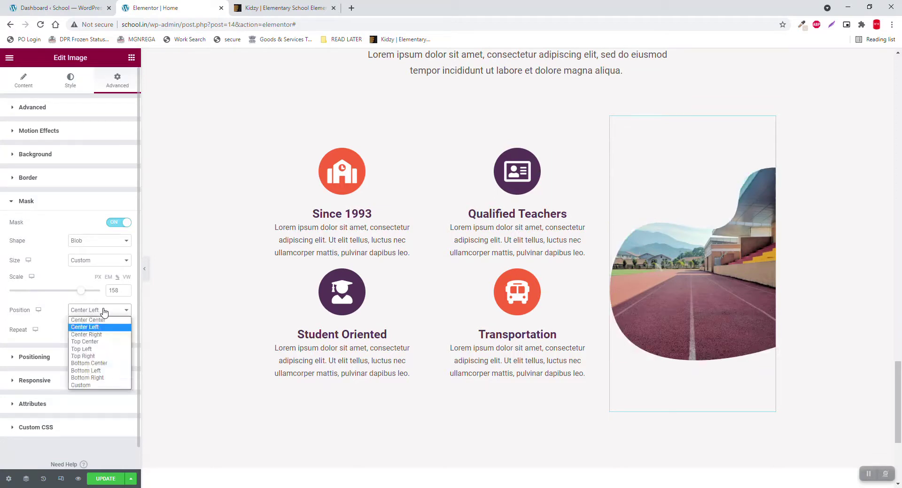
pyautogui.click(104, 364)
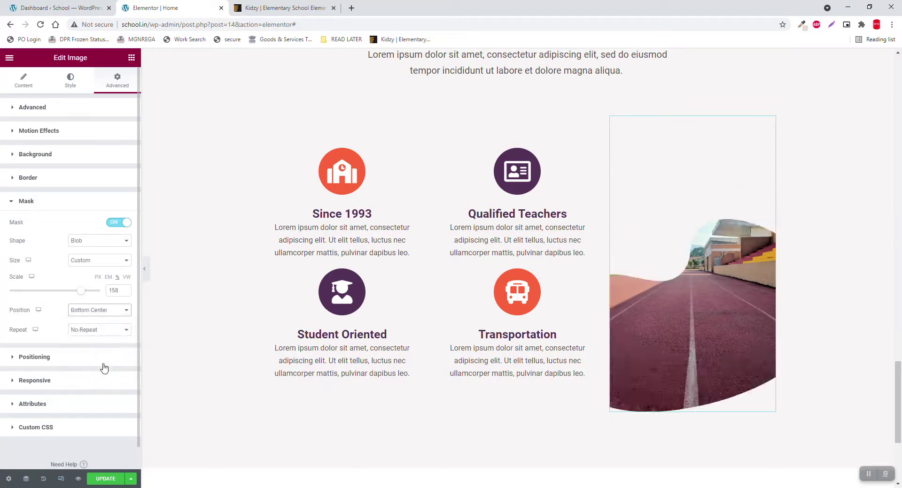
pyautogui.click(105, 331)
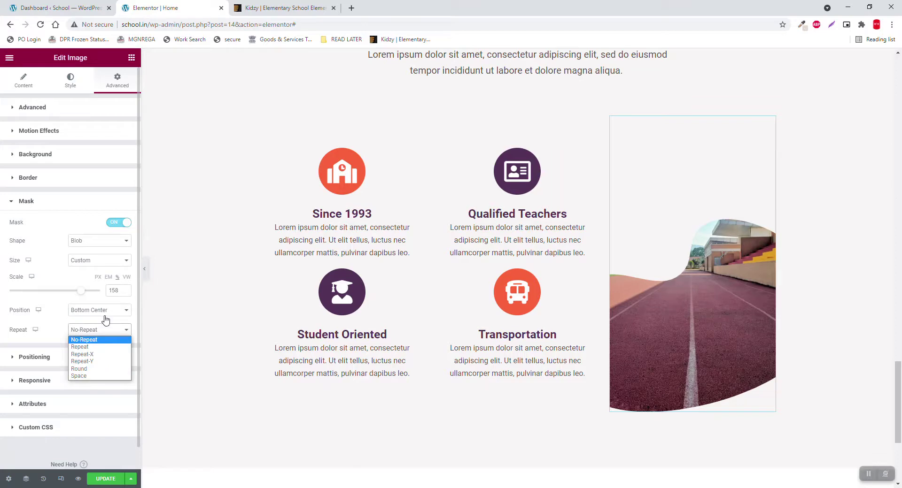
# Set the running-track image's mask position to Top Center and its scale to 200%.
pyautogui.click(105, 311)
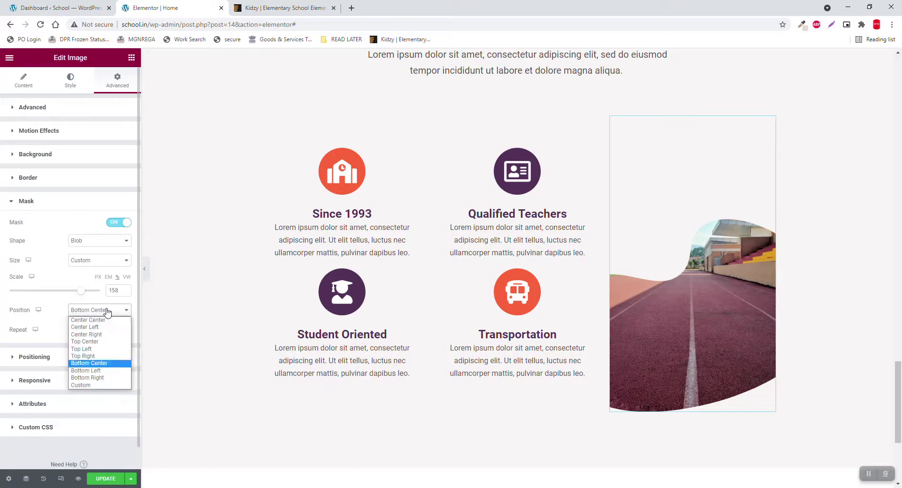
pyautogui.click(106, 342)
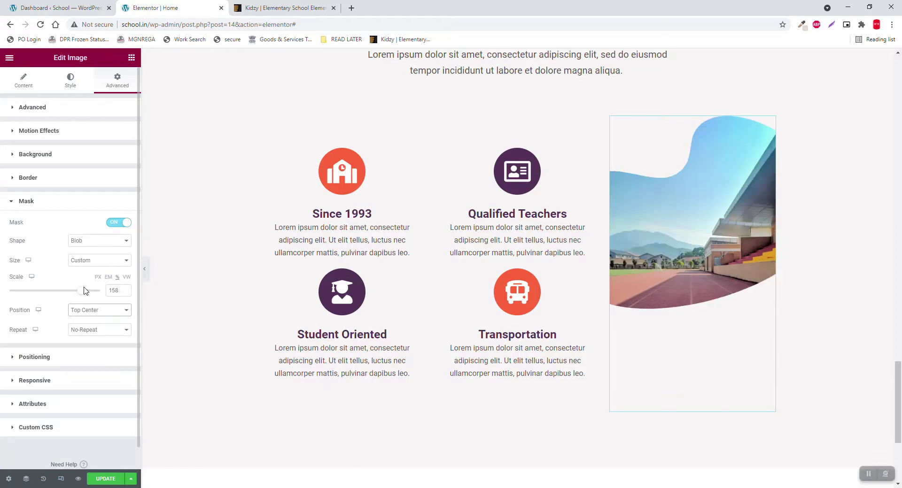
pyautogui.moveTo(80, 294); pyautogui.dragTo(133, 302)
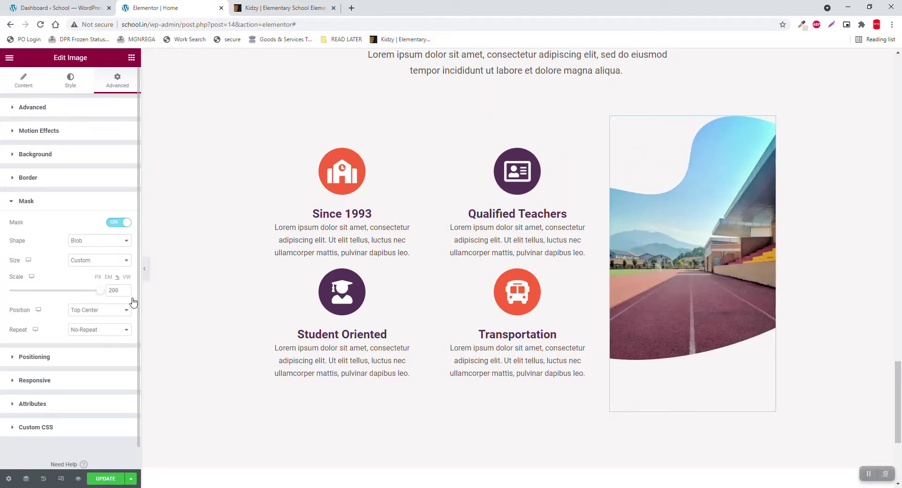
# Preview the Why Chose Us section at full width with the editing panel hidden, and restore the panel.
pyautogui.click(143, 268)
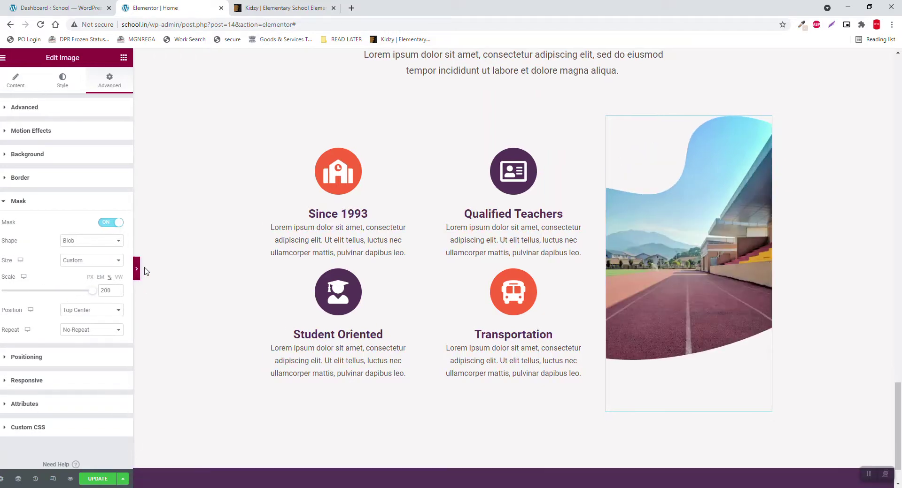
pyautogui.scroll(-1, 292, 253)
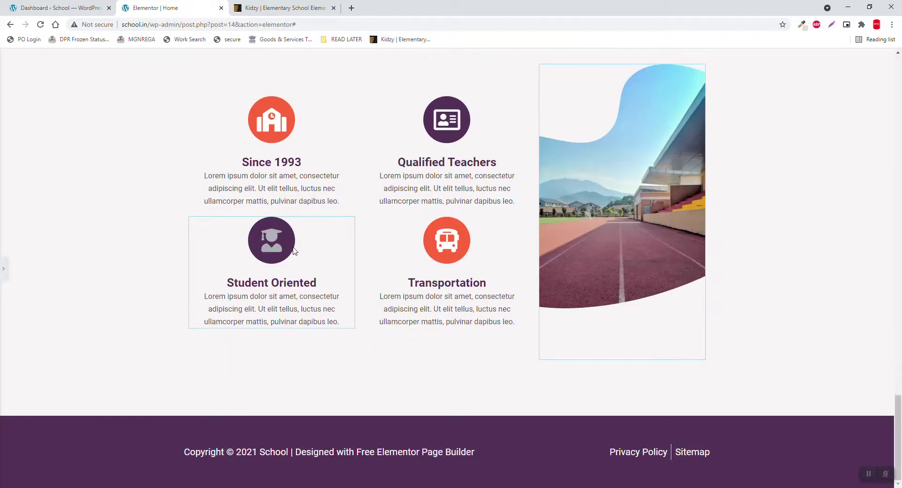
pyautogui.scroll(4, 293, 253)
pyautogui.scroll(-2, 292, 253)
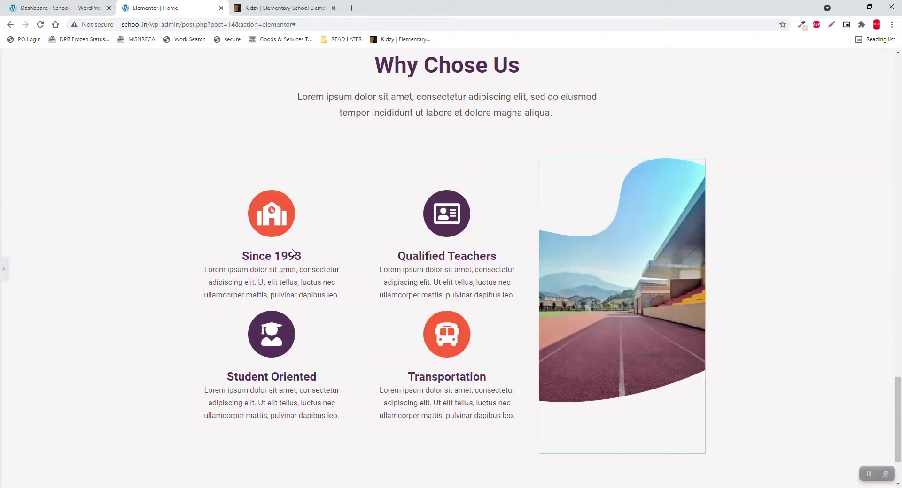
pyautogui.click(3, 269)
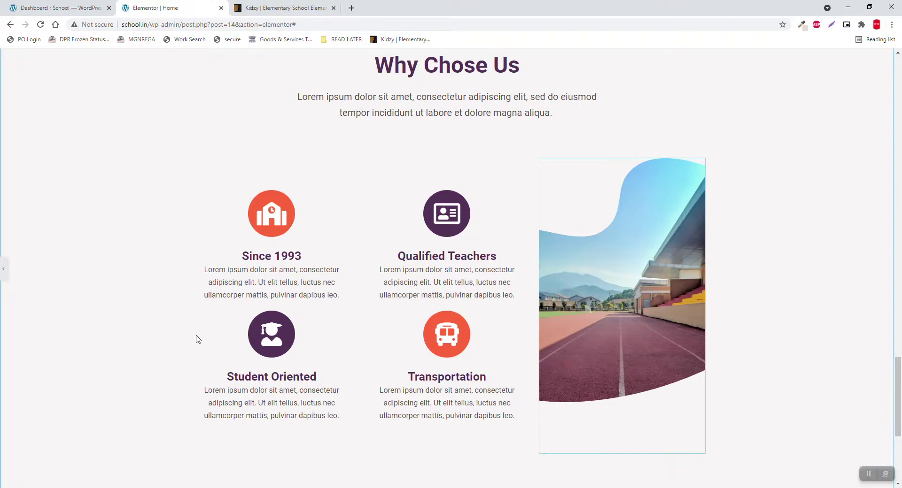
# Switch to the Kidzy template preview and examine the Upcoming Events & Competition section that follows Why Choose Us.
pyautogui.click(298, 6)
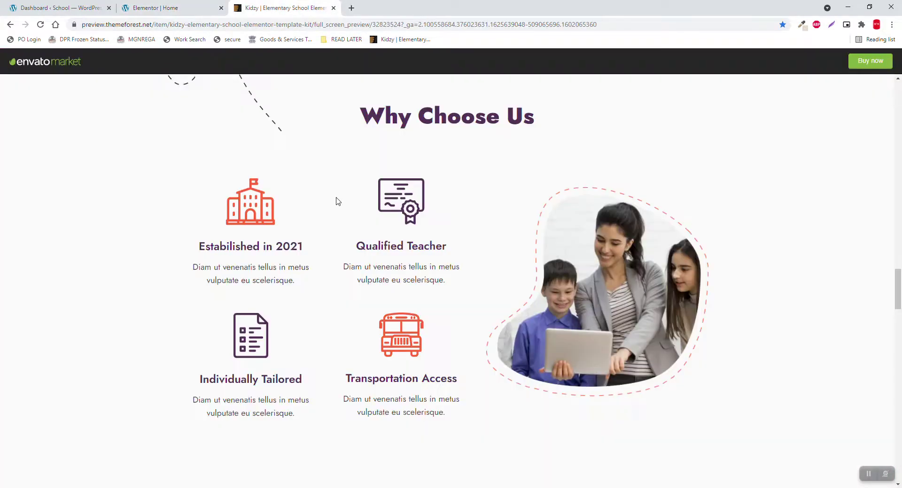
pyautogui.scroll(-4, 347, 199)
pyautogui.scroll(-4, 369, 201)
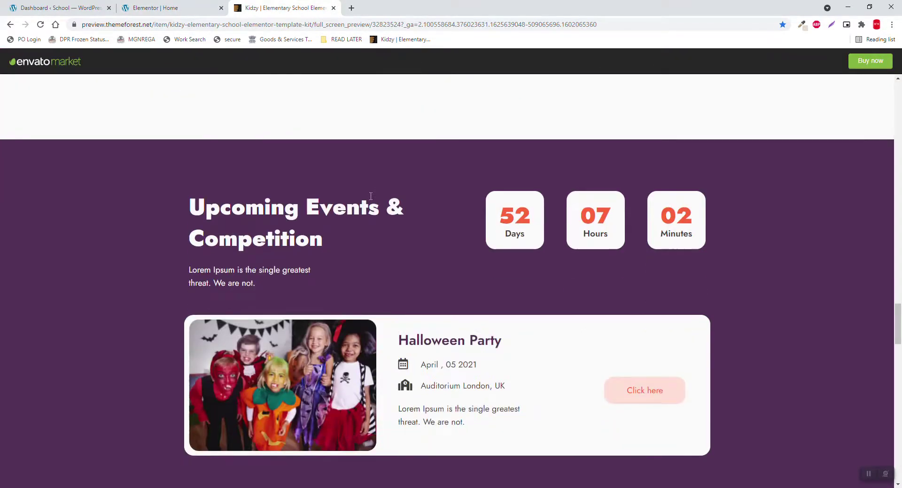
pyautogui.scroll(-1, 375, 196)
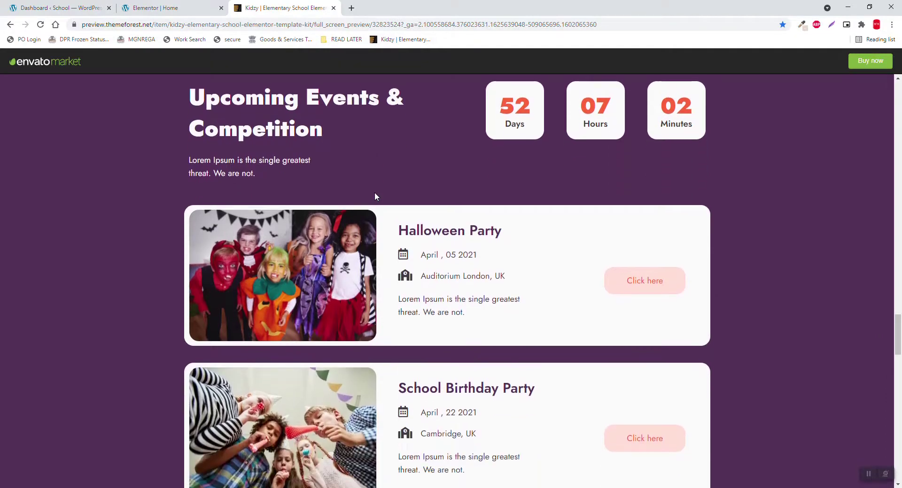
pyautogui.scroll(-6, 375, 196)
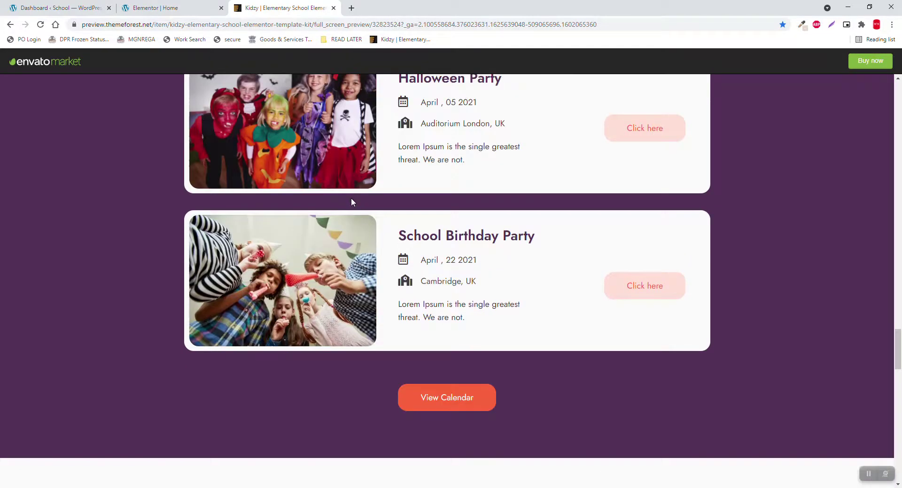
pyautogui.scroll(2, 346, 169)
# Return to the Elementor page, copy the Meet The Teacher section and paste it at the end of the page, below Why Chose Us.
pyautogui.click(193, 7)
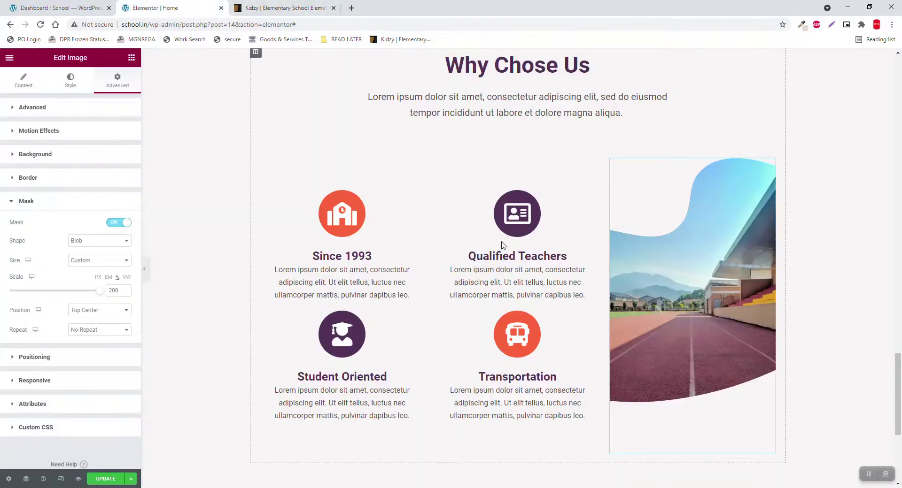
pyautogui.scroll(4, 516, 254)
pyautogui.scroll(7, 516, 253)
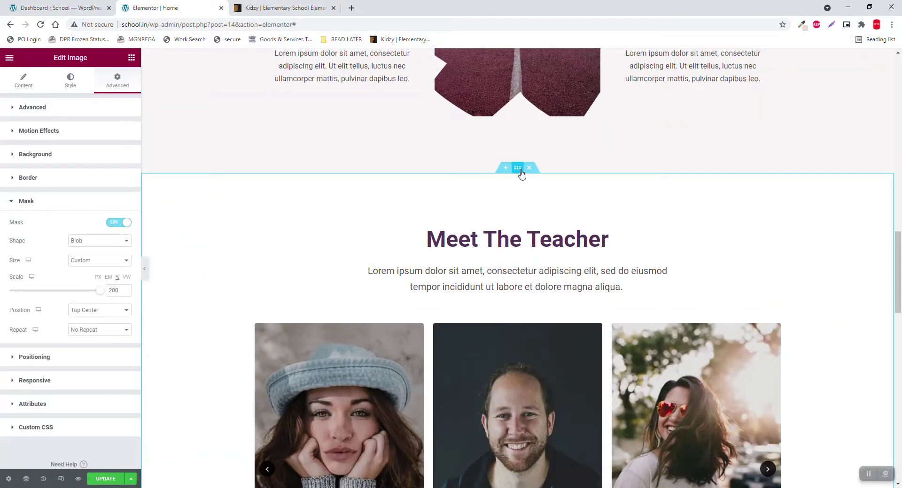
pyautogui.rightClick(519, 169)
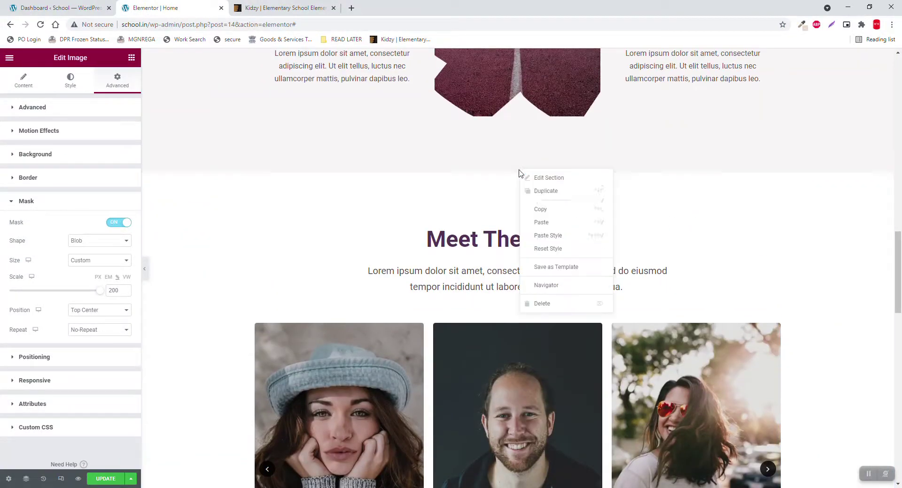
pyautogui.click(548, 210)
pyautogui.scroll(-5, 550, 223)
pyautogui.scroll(-14, 549, 223)
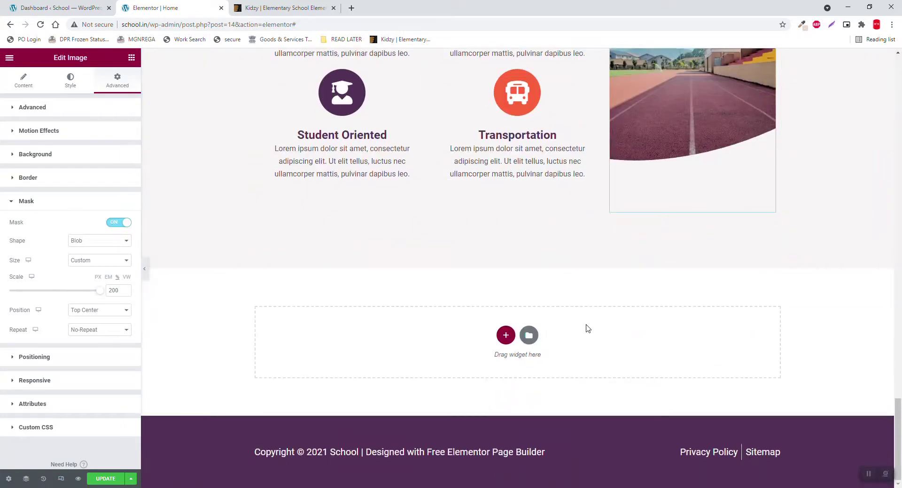
pyautogui.rightClick(587, 327)
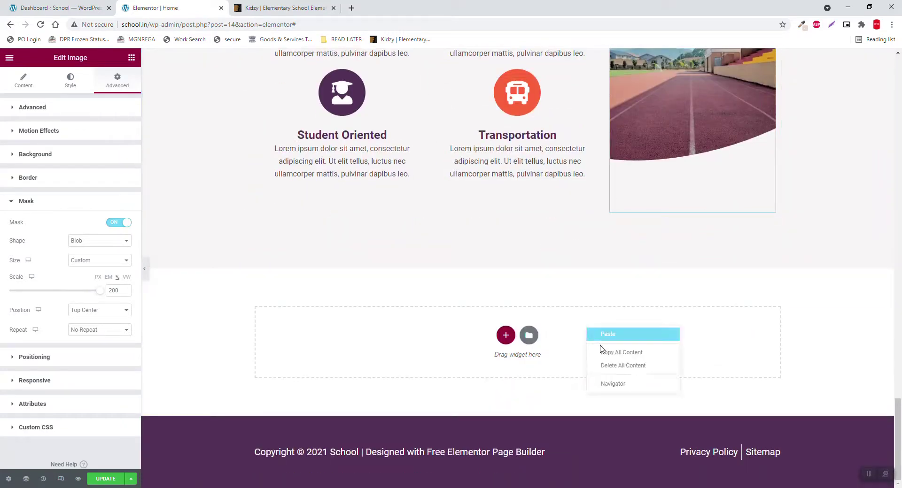
pyautogui.click(608, 334)
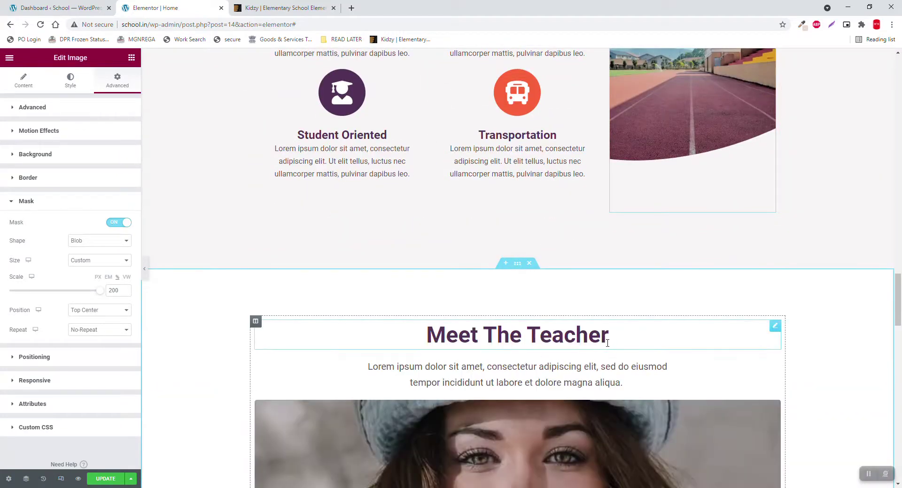
# Add a new column to the pasted Meet The Teacher section at the end of the page.
pyautogui.scroll(-3, 604, 348)
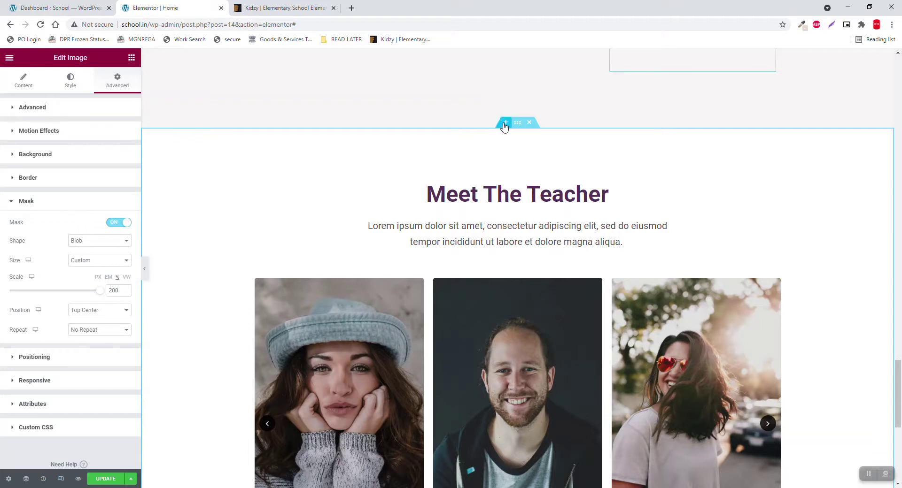
pyautogui.click(256, 182)
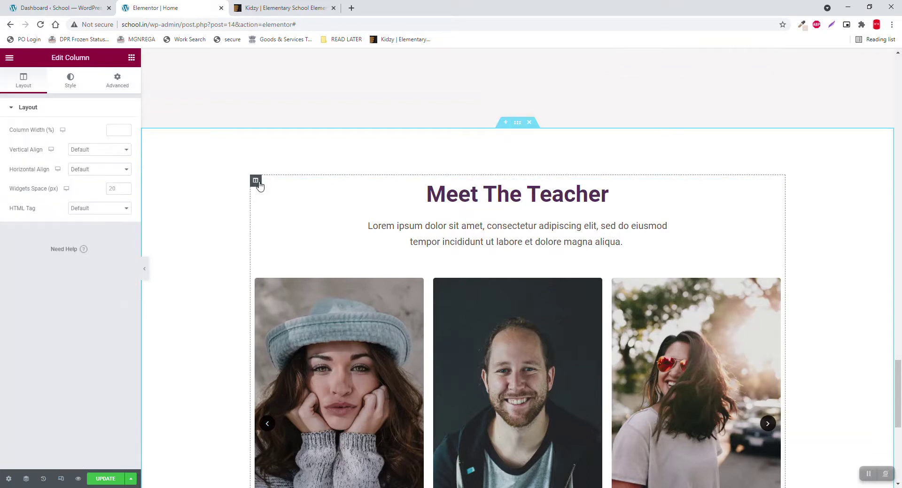
pyautogui.rightClick(257, 182)
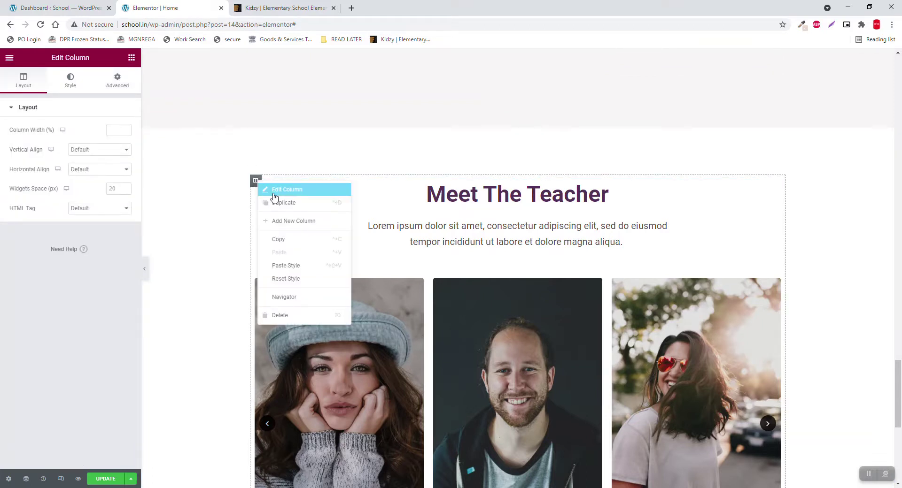
pyautogui.click(290, 226)
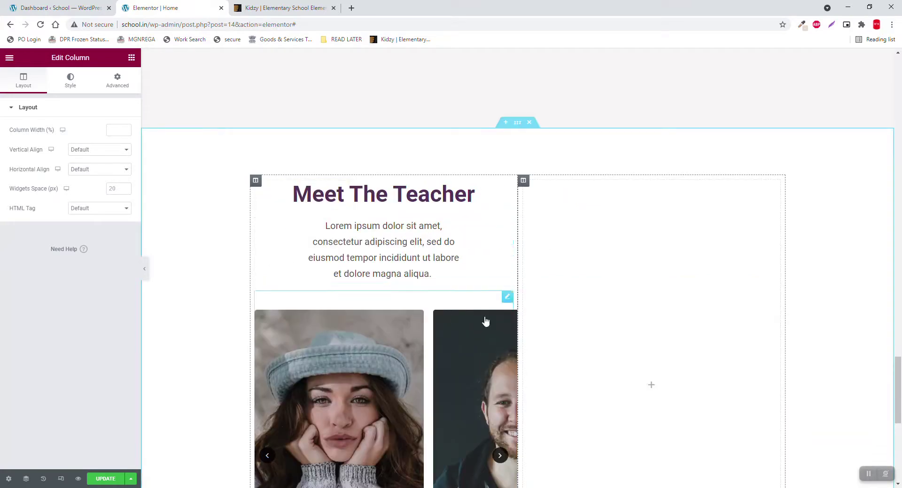
# Move the teachers slider into the new empty column and widen that column, narrowing the heading column.
pyautogui.moveTo(505, 297); pyautogui.dragTo(626, 241)
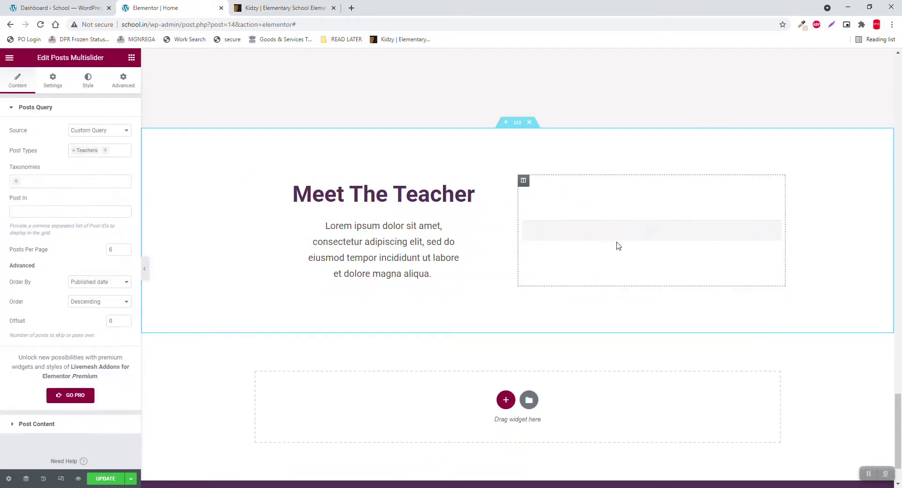
pyautogui.moveTo(518, 237); pyautogui.dragTo(410, 240)
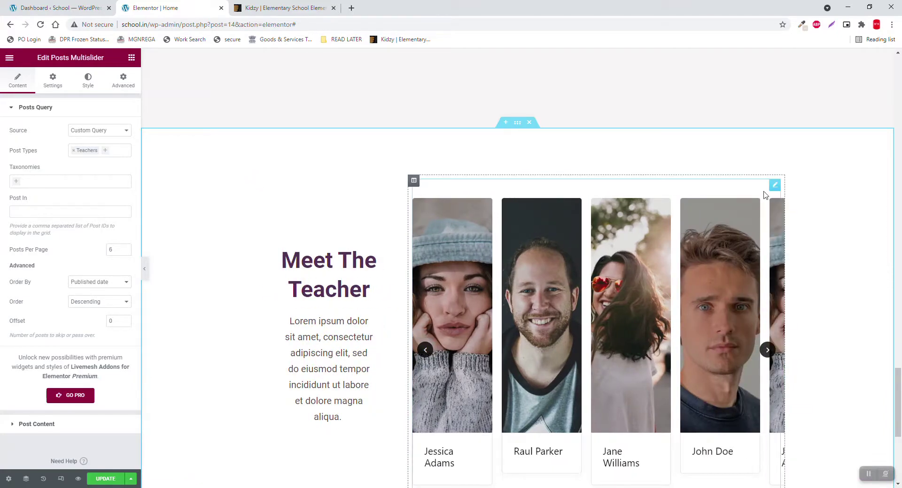
# Change the pasted posts slider's style to Slider Style 1.
pyautogui.click(58, 426)
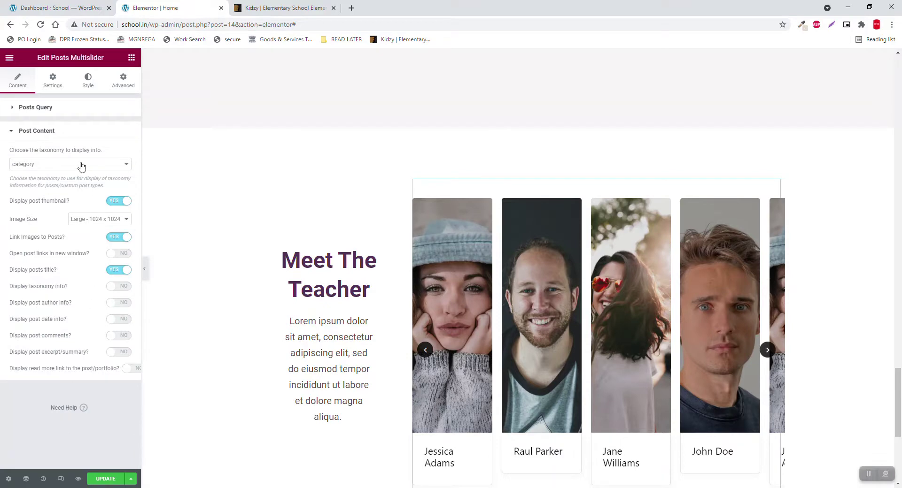
pyautogui.click(51, 105)
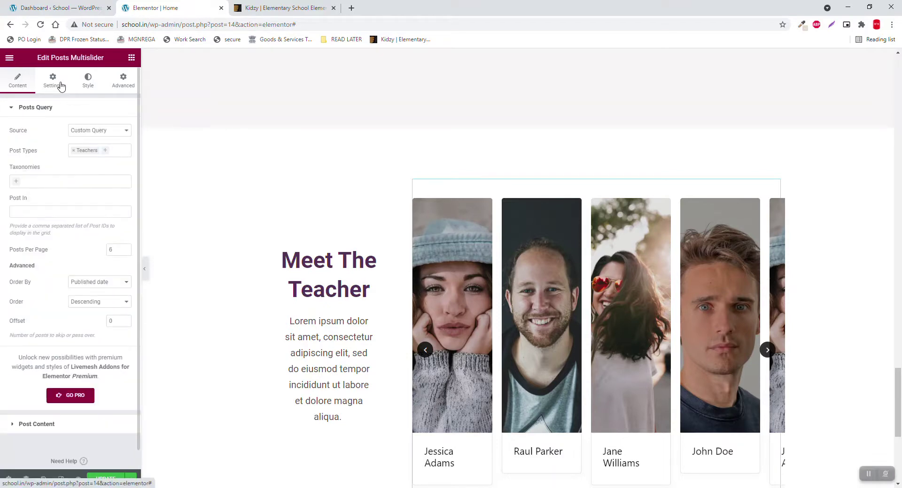
pyautogui.click(61, 86)
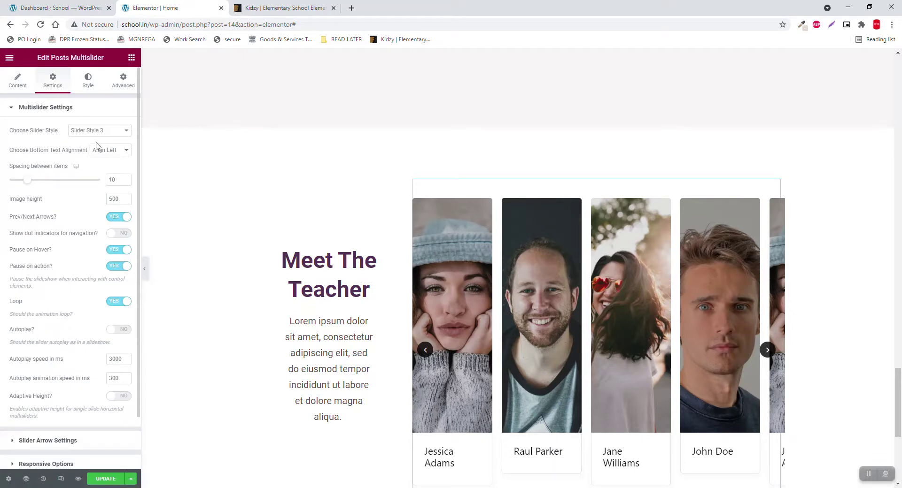
pyautogui.scroll(-1, 31, 311)
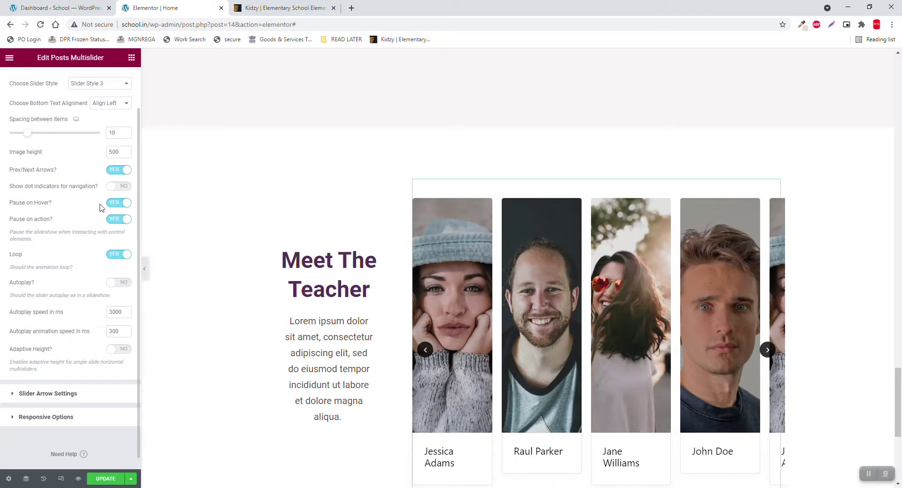
pyautogui.click(105, 83)
pyautogui.click(105, 92)
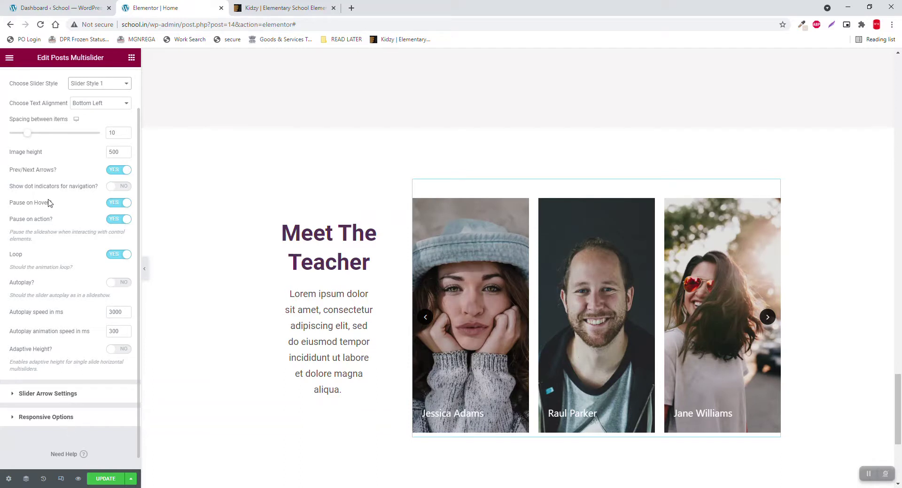
# Replace the Teachers post type in the slider's query with Events.
pyautogui.scroll(5, 50, 203)
pyautogui.click(26, 88)
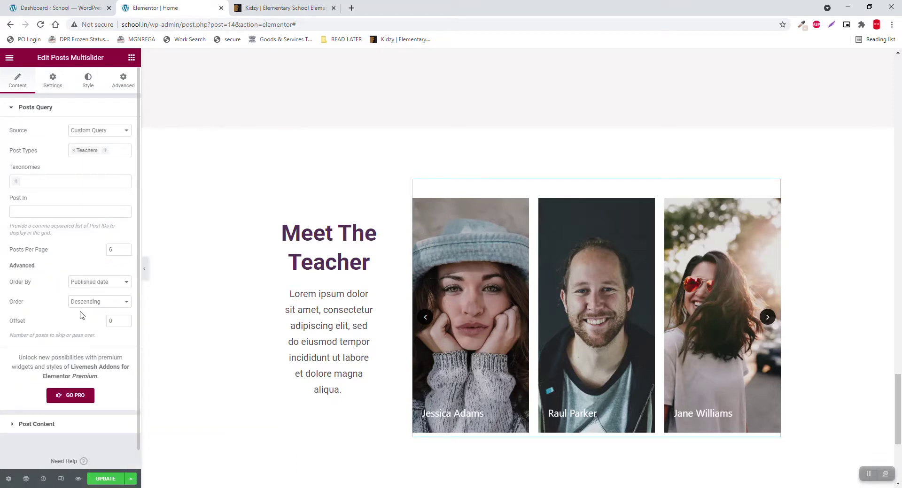
pyautogui.click(73, 151)
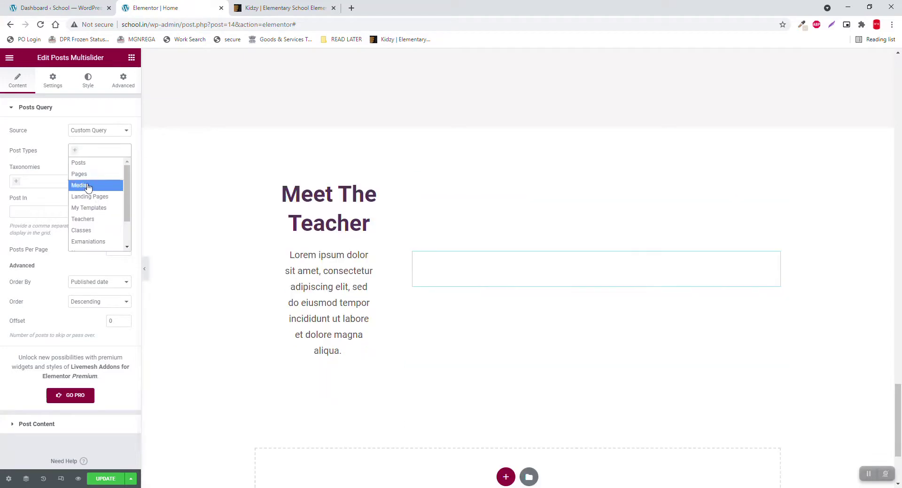
pyautogui.scroll(-1, 97, 232)
pyautogui.click(97, 228)
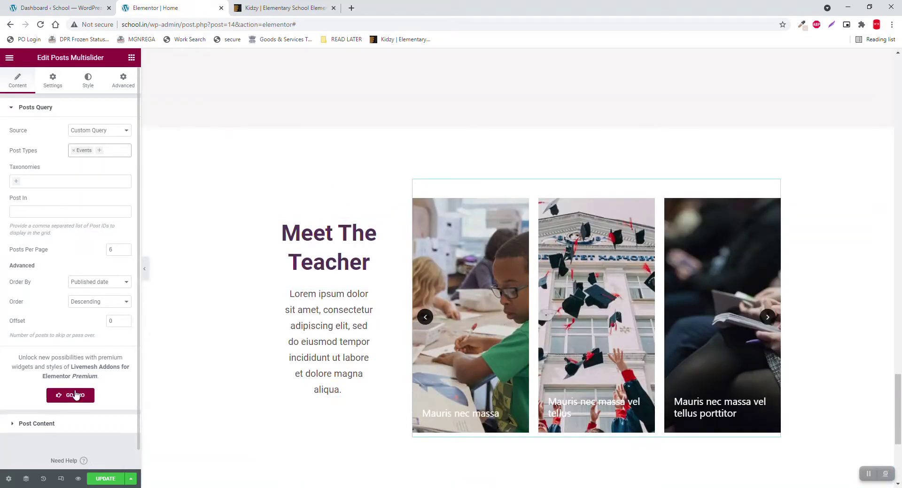
# Set the events slider's posts per page to 2 and preview it with the editing panel hidden.
pyautogui.click(60, 423)
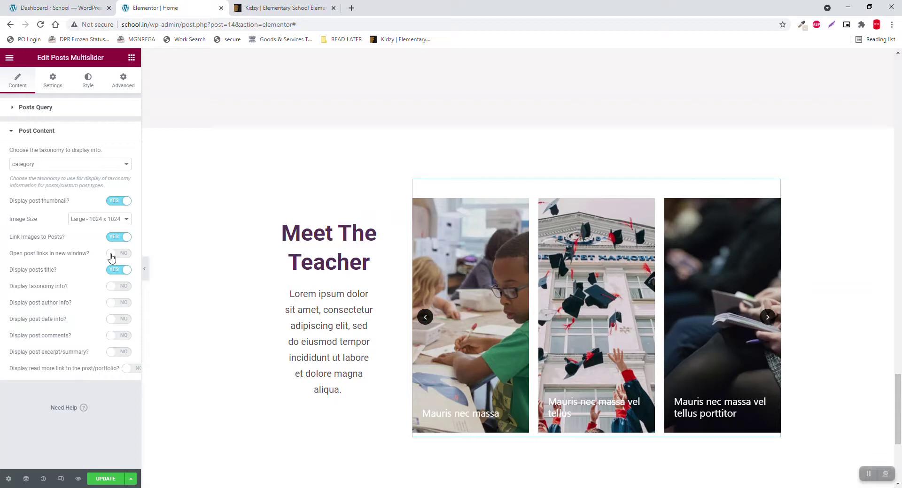
pyautogui.click(58, 107)
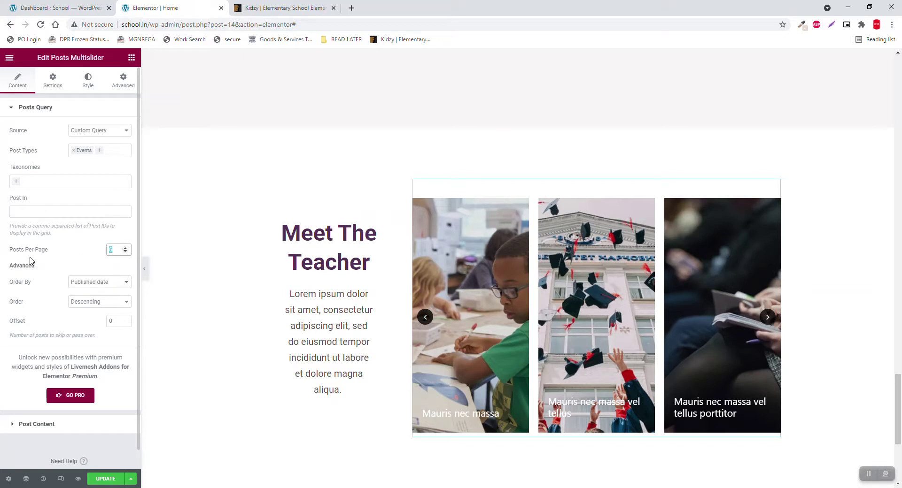
pyautogui.write('2')
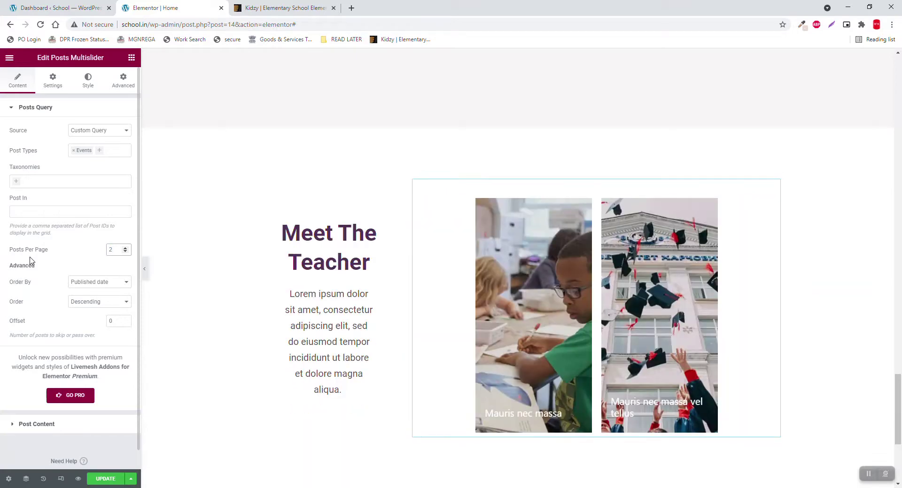
pyautogui.click(144, 269)
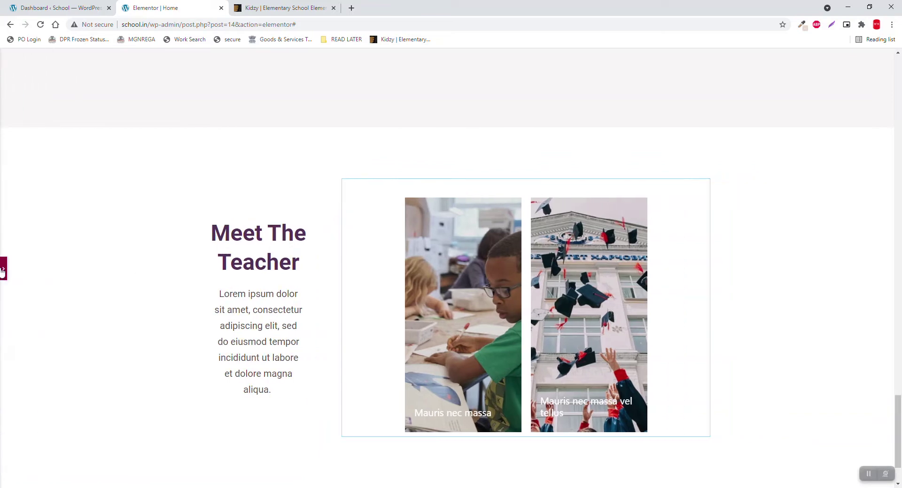
pyautogui.click(688, 292)
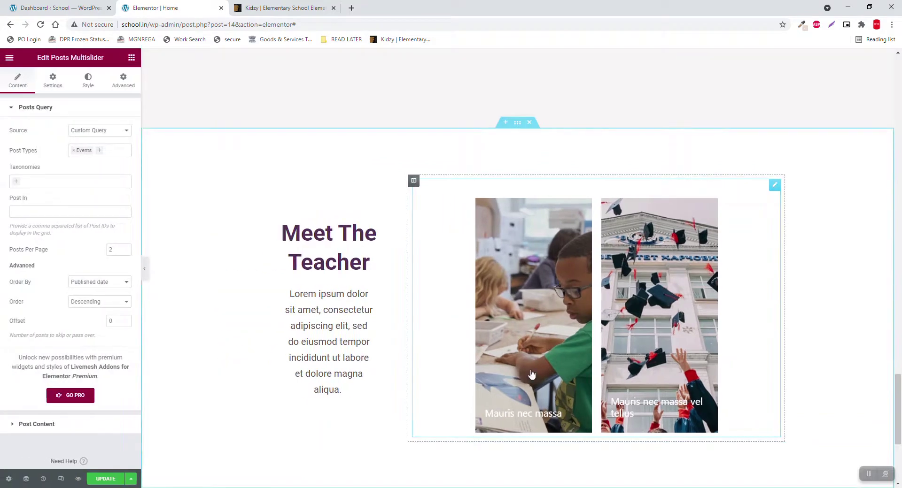
# Clear the events slider's posts per page value, leaving it empty.
pyautogui.click(118, 247)
pyautogui.press('BackSpace')
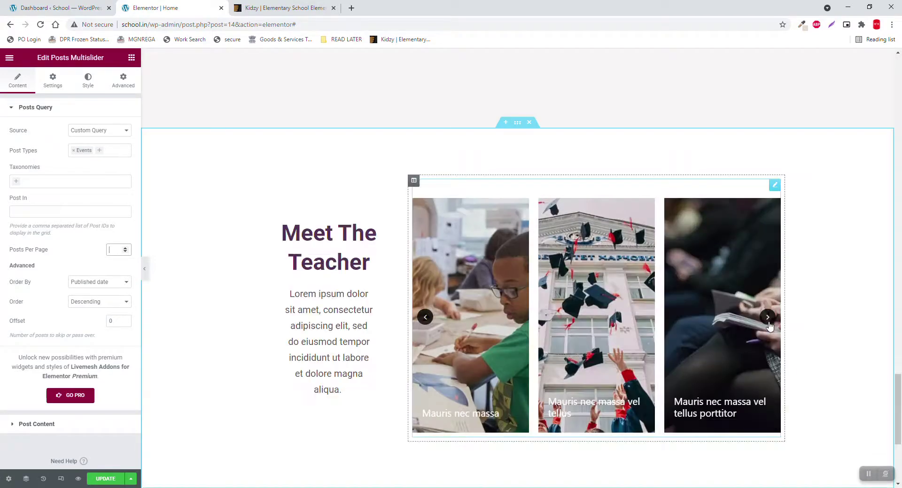
pyautogui.click(56, 264)
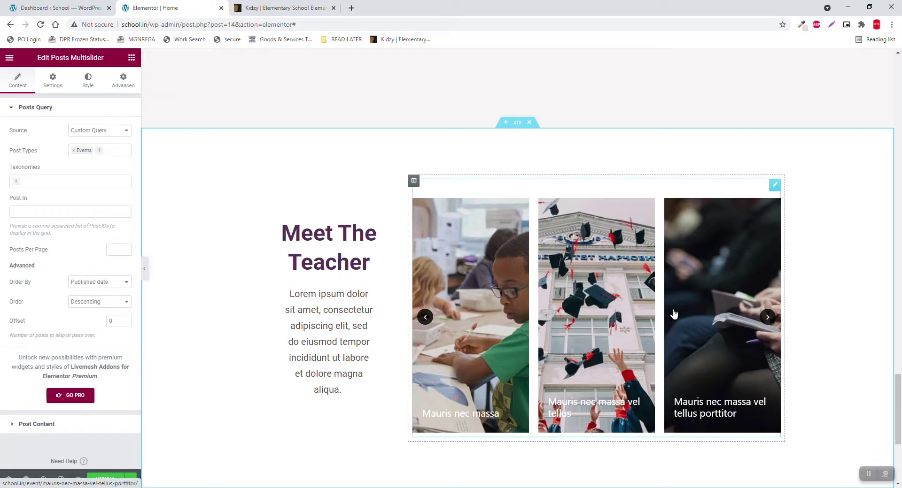
# Set the events slider's desktop columns per row to 2 and test advancing its slides.
pyautogui.click(48, 90)
pyautogui.click(93, 87)
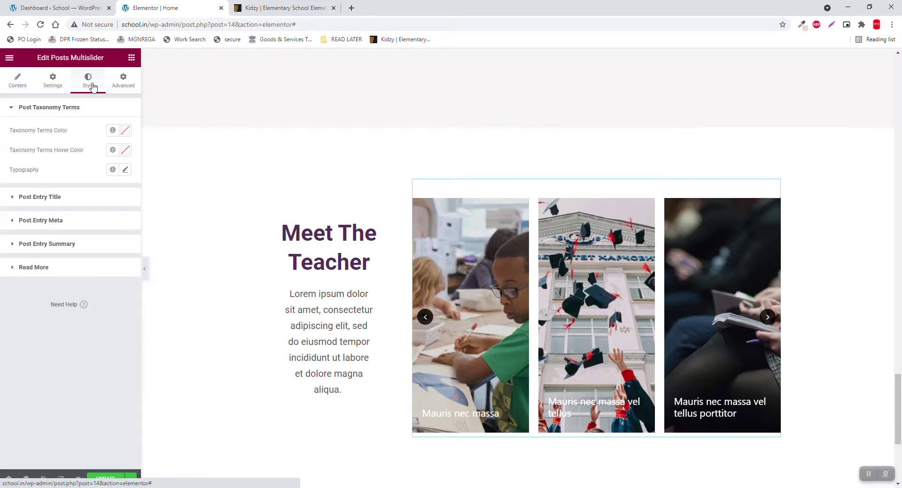
pyautogui.click(60, 88)
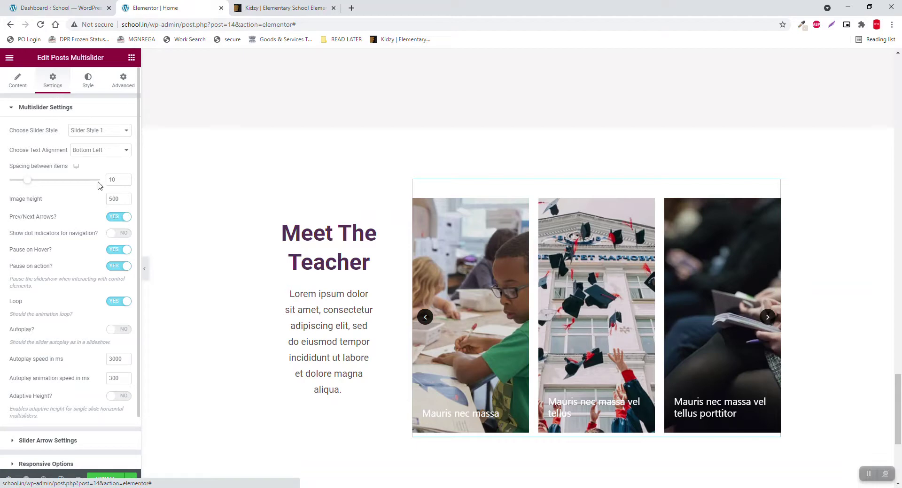
pyautogui.scroll(-2, 95, 252)
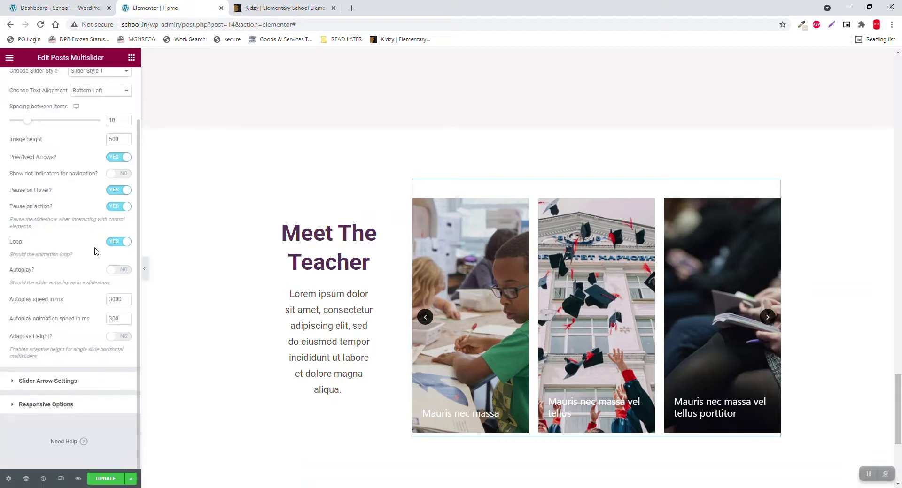
pyautogui.click(64, 391)
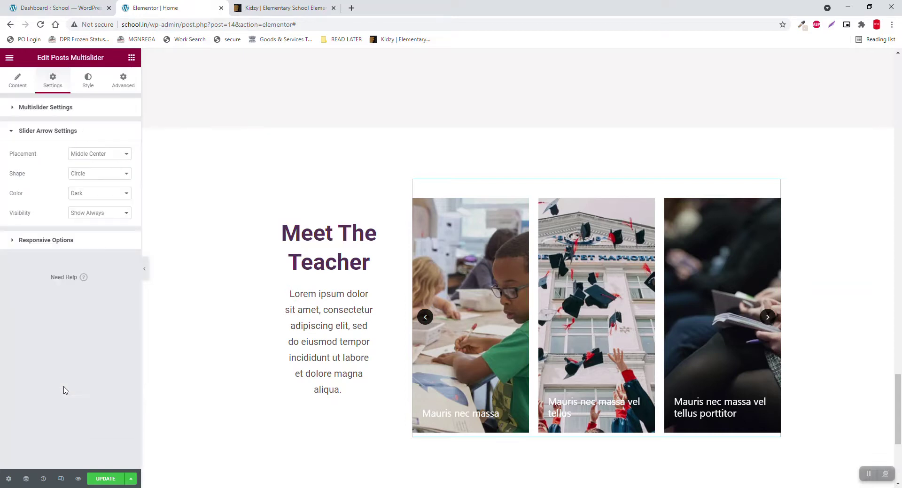
pyautogui.click(73, 241)
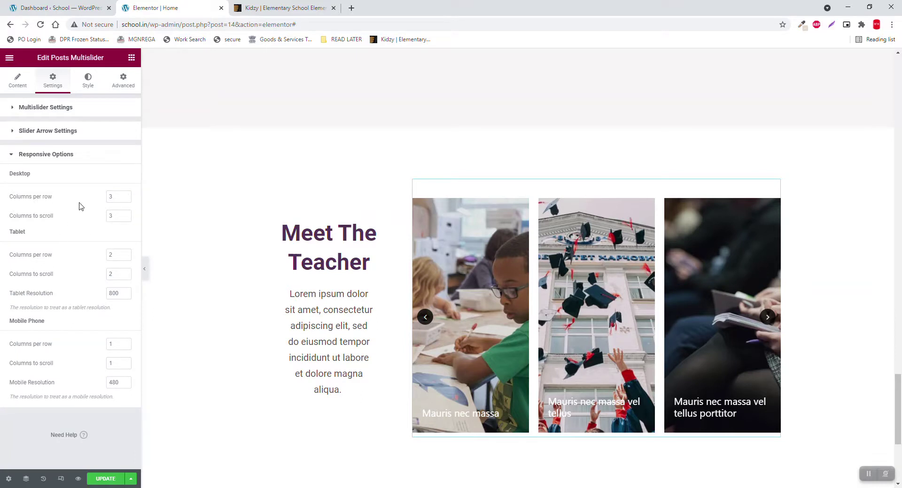
pyautogui.doubleClick(111, 197)
pyautogui.write('2')
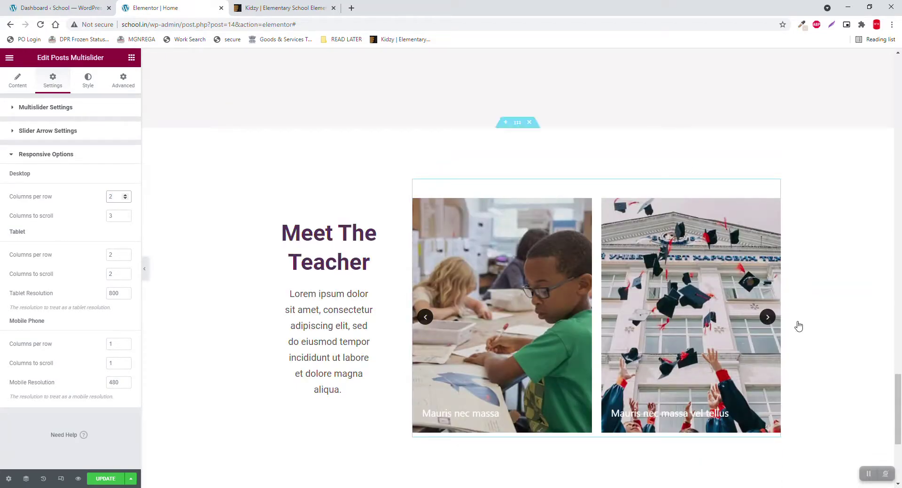
pyautogui.click(768, 318)
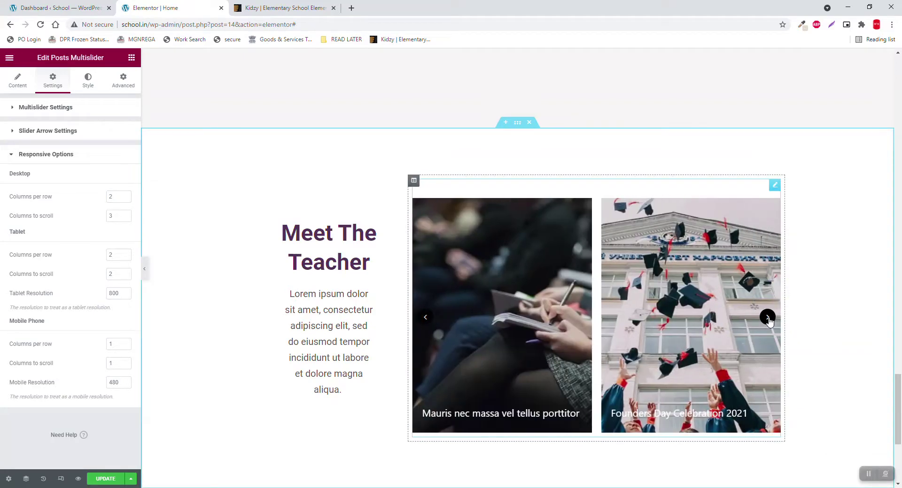
pyautogui.click(767, 318)
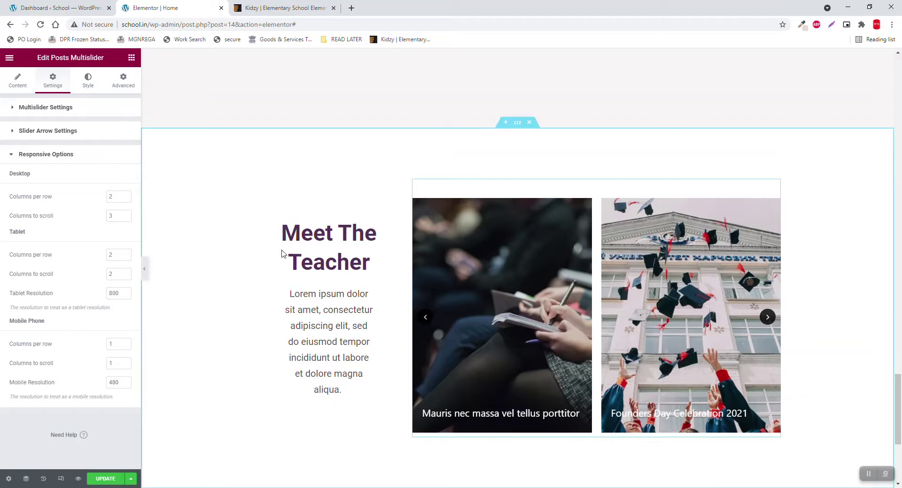
# Change the pasted section's heading from Meet The Teacher to Events.
pyautogui.click(307, 243)
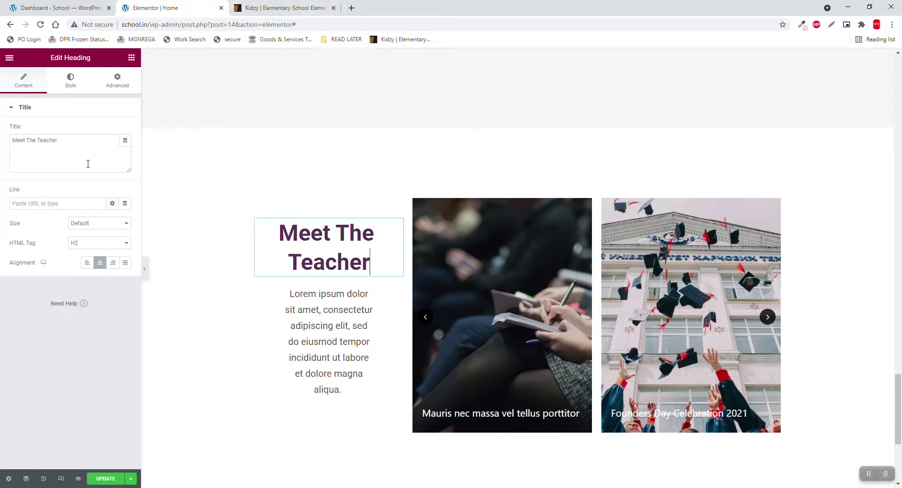
pyautogui.moveTo(113, 140); pyautogui.dragTo(2, 150)
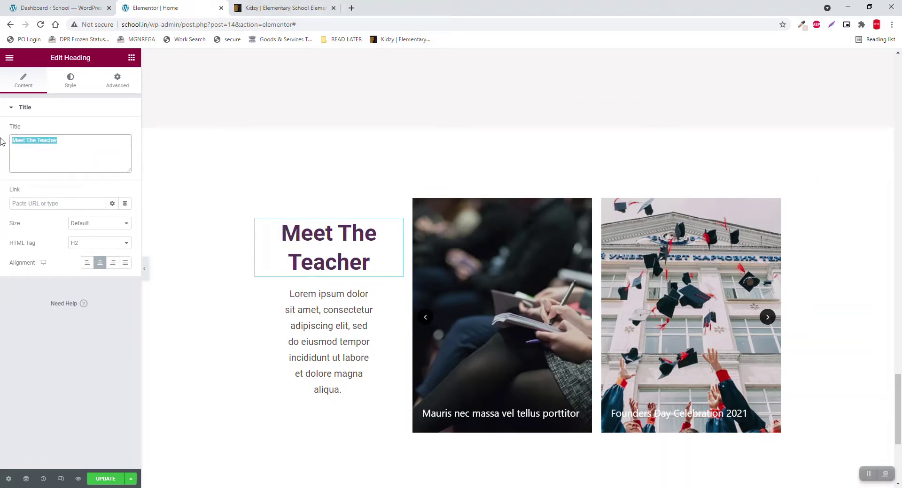
pyautogui.write('E')
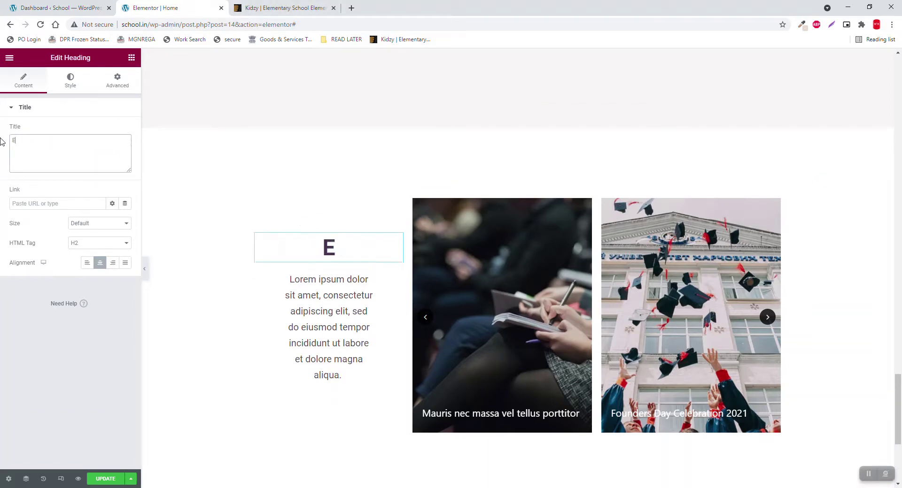
pyautogui.write('vents')
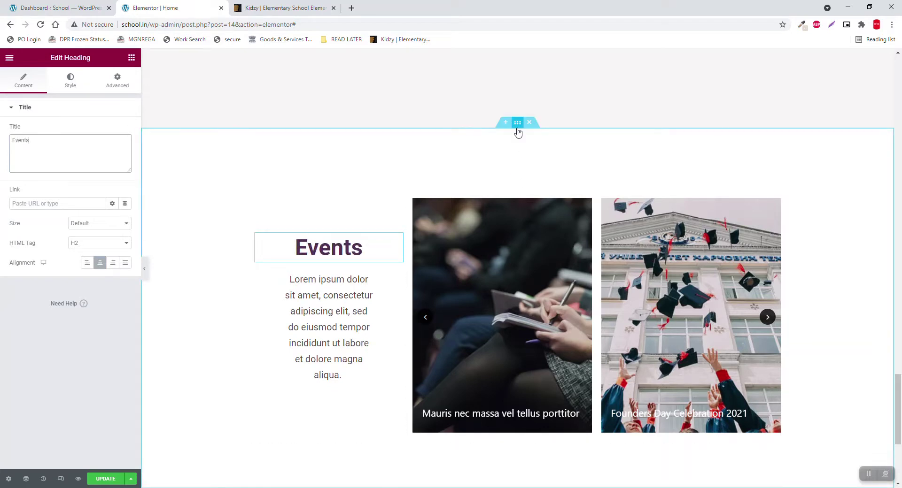
# Set the Events section's vertical alignment to Default.
pyautogui.click(517, 125)
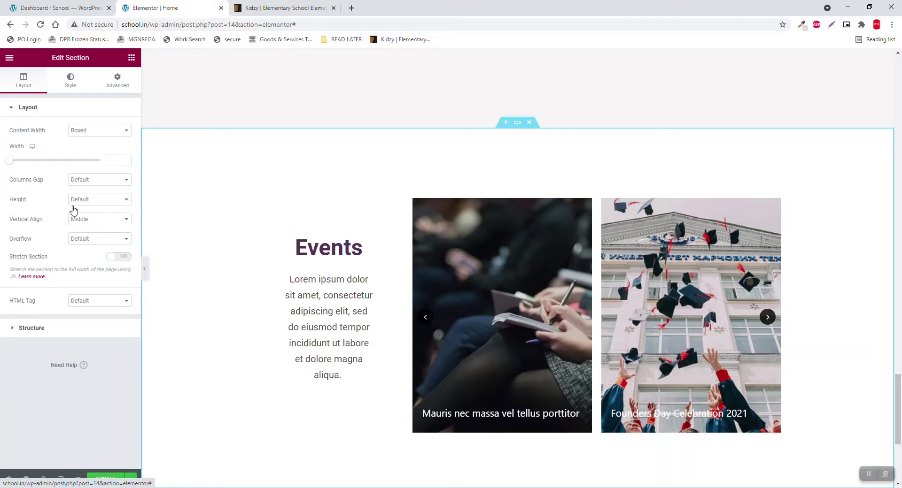
pyautogui.click(90, 224)
pyautogui.click(90, 228)
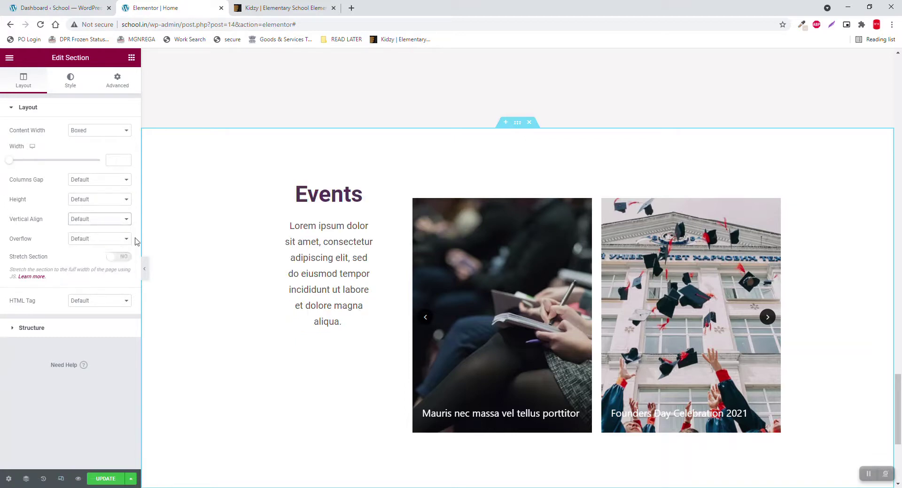
# Reset the padding of the description text under the Events heading to 0 on all sides.
pyautogui.click(145, 269)
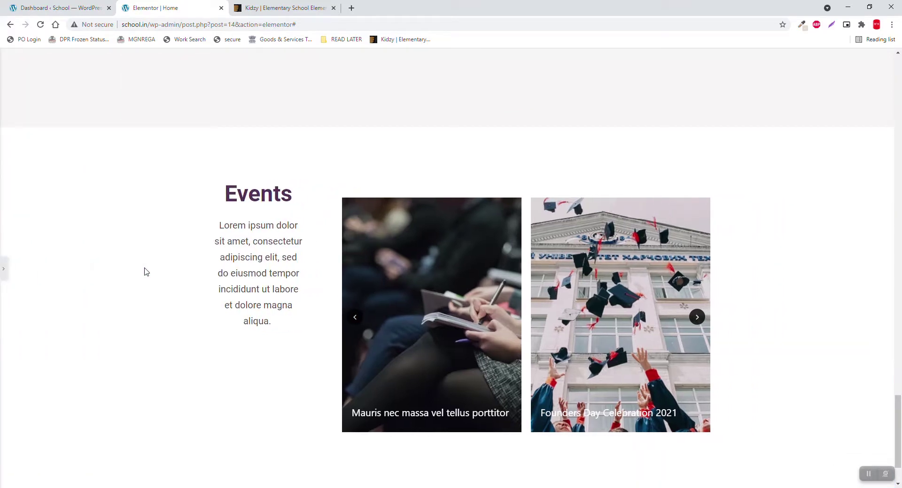
pyautogui.click(4, 270)
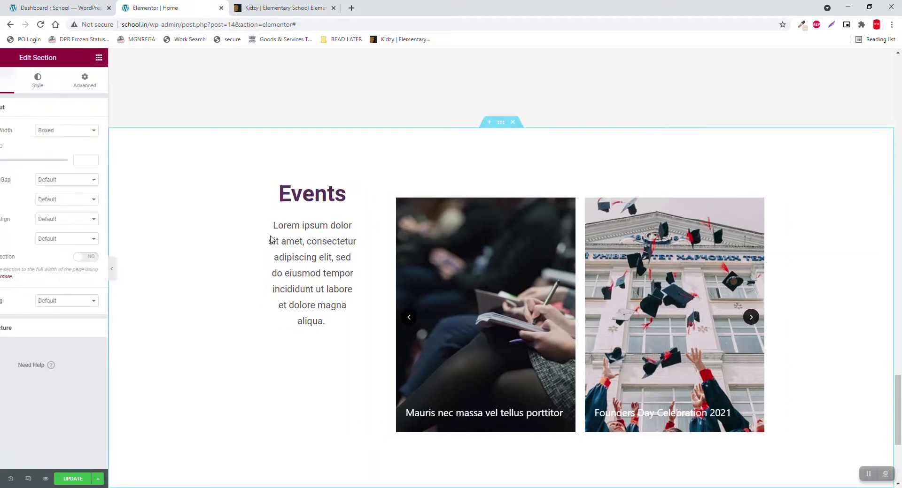
pyautogui.click(383, 230)
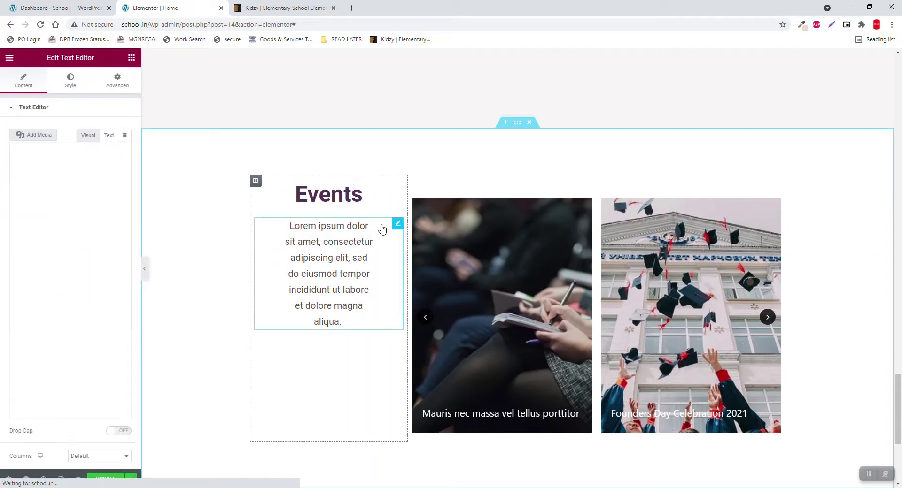
pyautogui.click(112, 88)
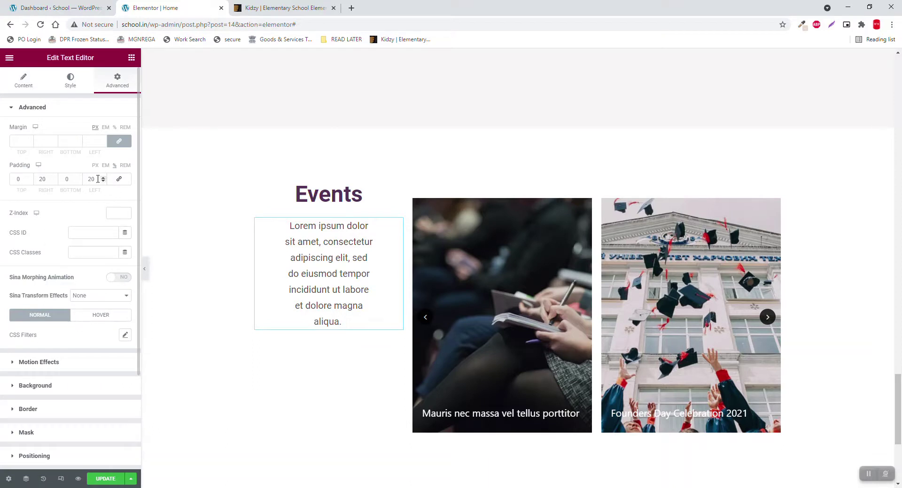
pyautogui.click(119, 179)
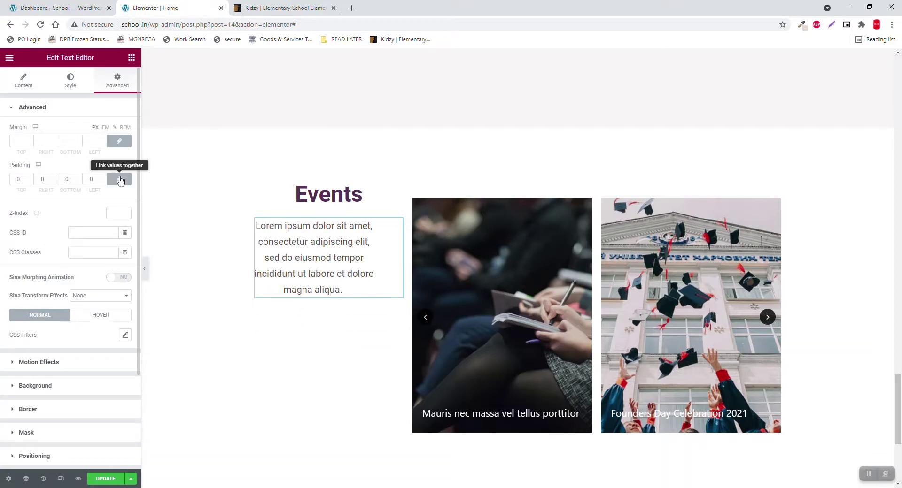
# Left-align both the description text and the Events heading, and check the result in the full-width preview.
pyautogui.click(29, 86)
pyautogui.click(68, 86)
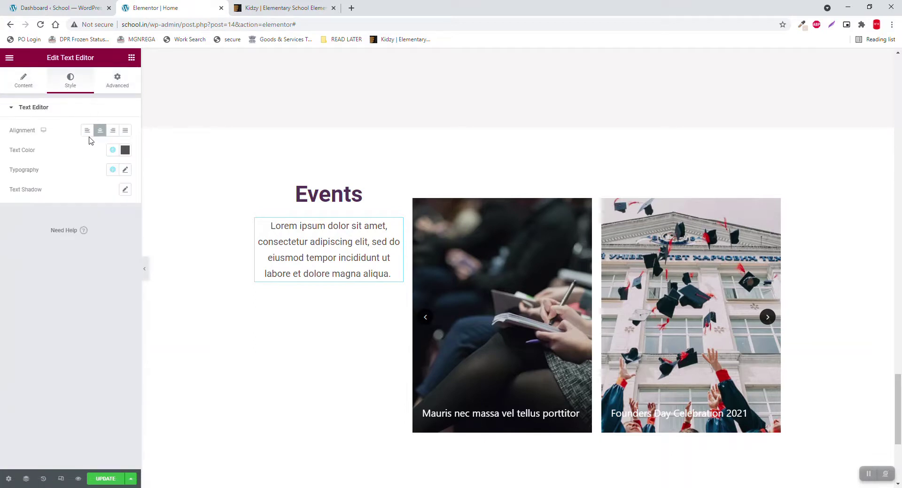
pyautogui.click(87, 130)
pyautogui.click(314, 192)
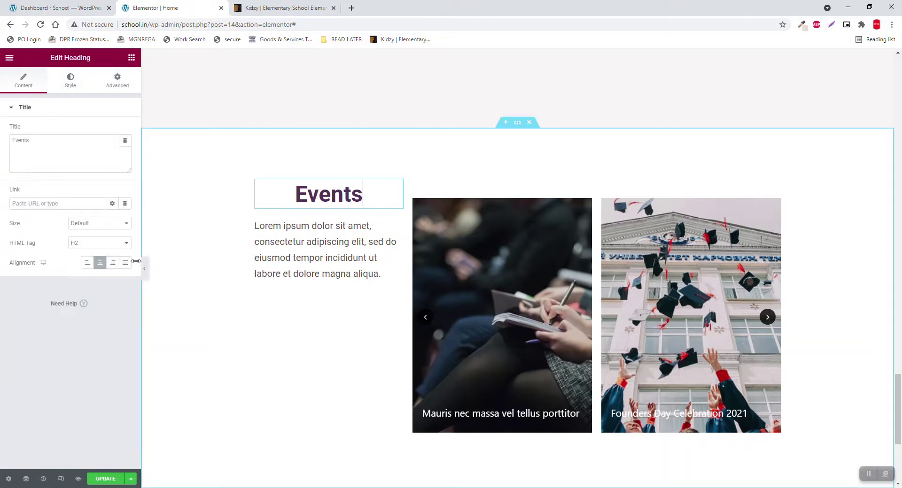
pyautogui.click(87, 263)
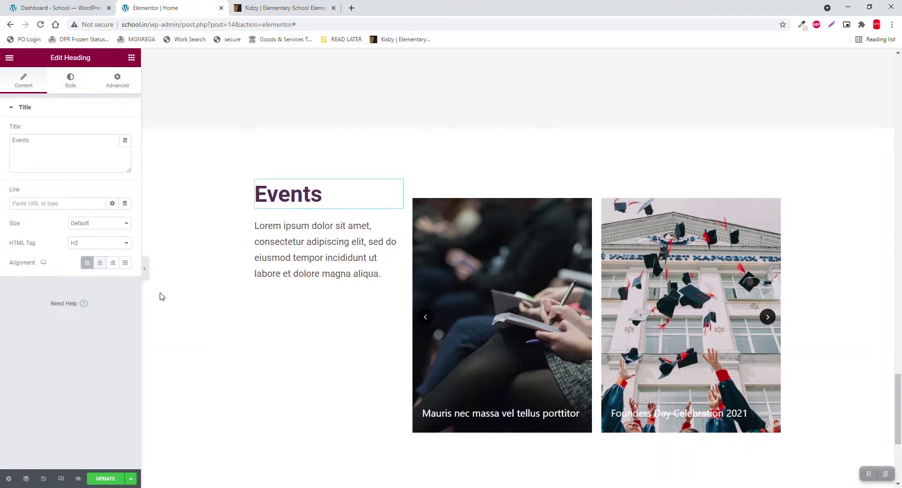
pyautogui.click(144, 269)
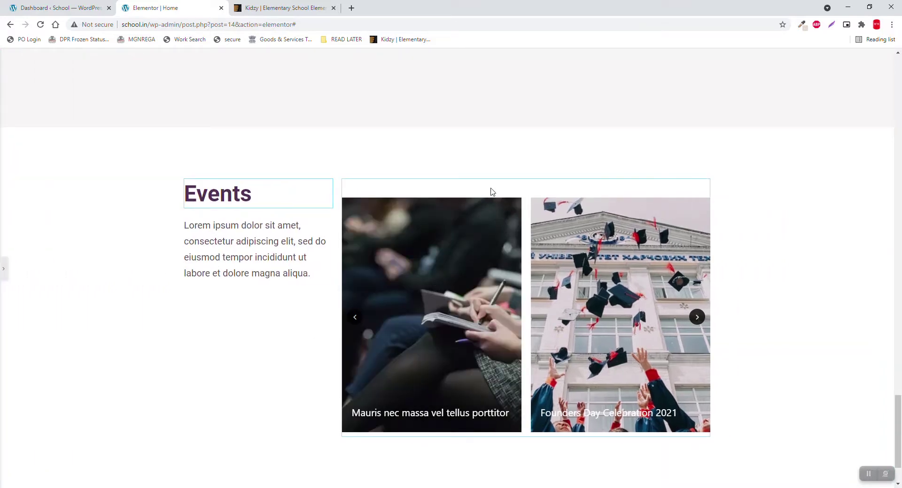
pyautogui.click(2, 267)
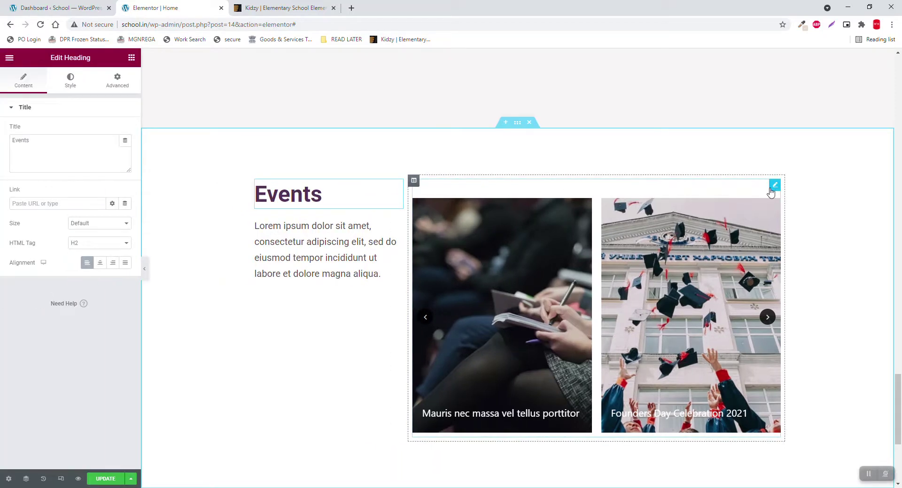
# Clear the events slider's margin values, leaving all four sides empty and linked.
pyautogui.click(770, 188)
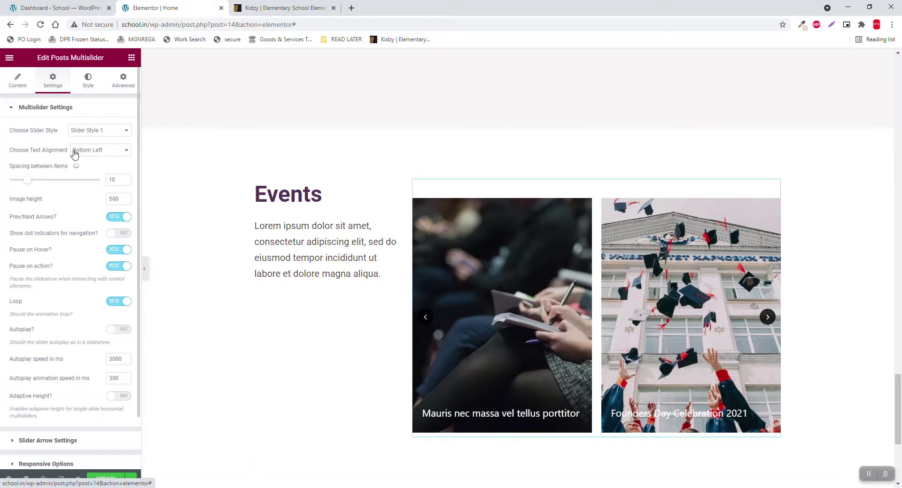
pyautogui.click(123, 79)
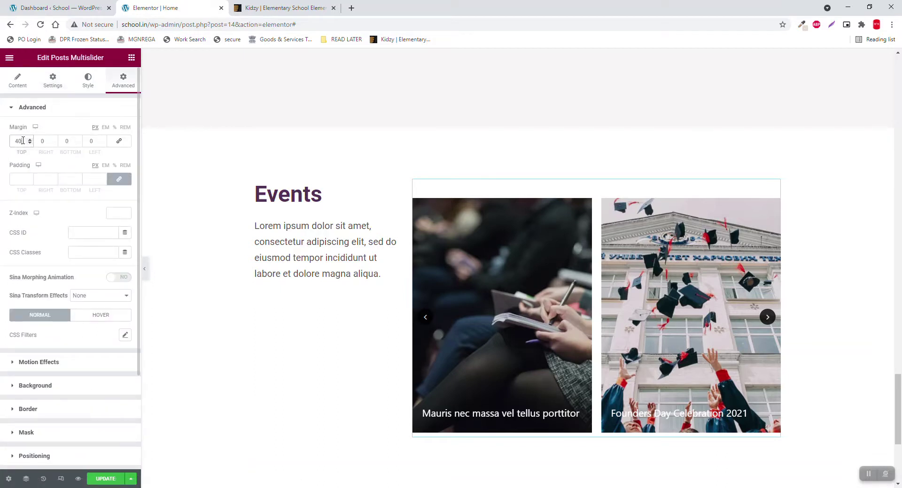
pyautogui.press('BackSpace')
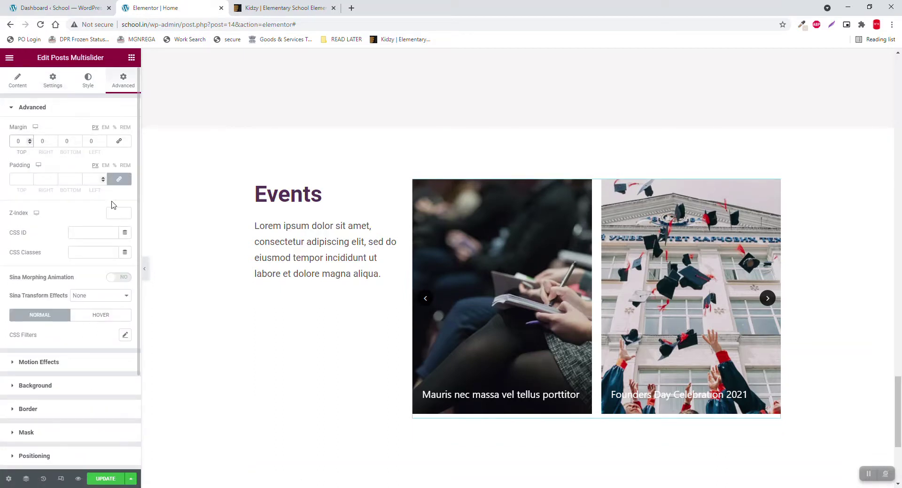
pyautogui.click(119, 142)
pyautogui.click(102, 139)
pyautogui.click(102, 143)
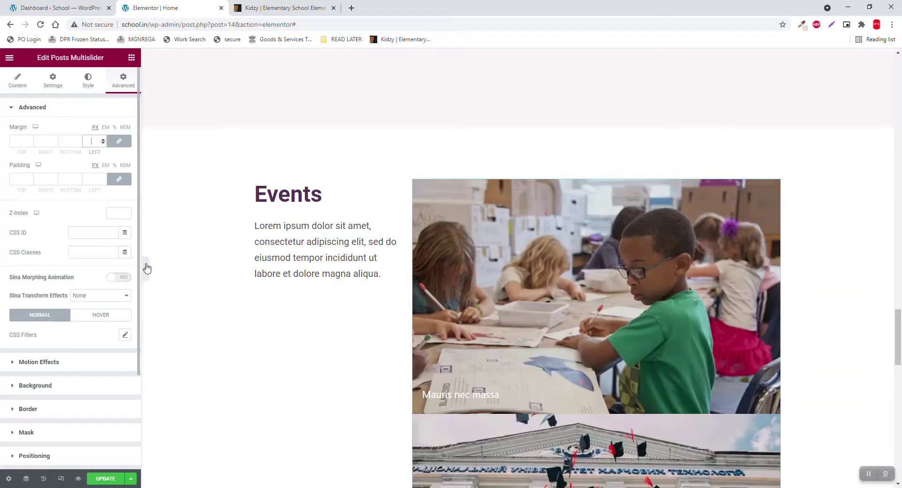
# Review the Events section and its spacing against the neighbouring section and footer in the full-width preview.
pyautogui.click(145, 269)
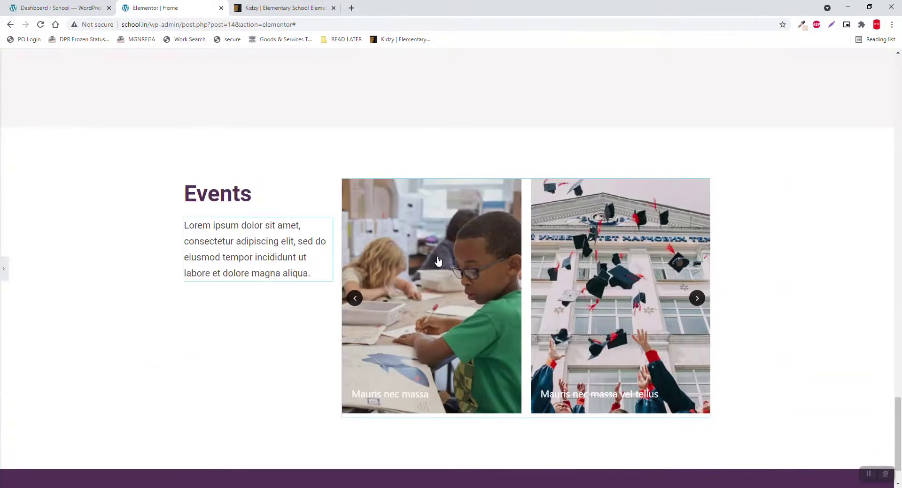
pyautogui.scroll(-1, 856, 328)
pyautogui.scroll(3, 856, 328)
pyautogui.scroll(-3, 857, 328)
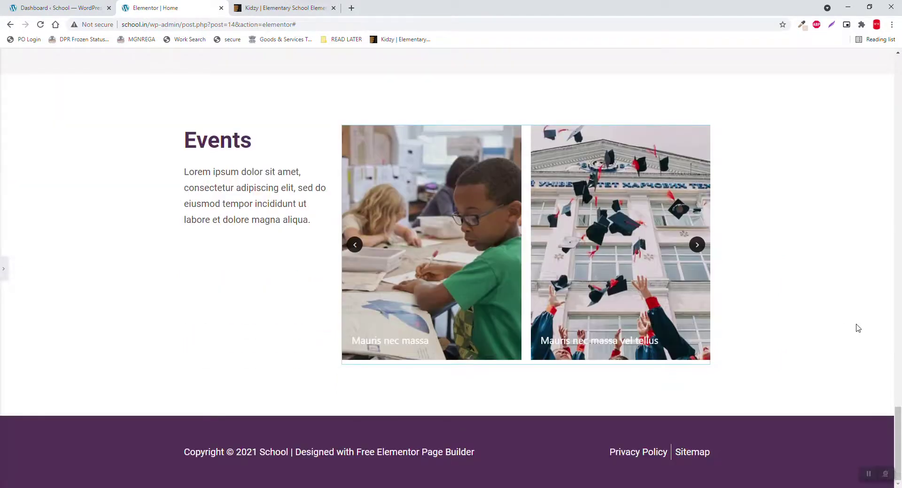
pyautogui.scroll(2, 857, 328)
pyautogui.scroll(-1, 857, 329)
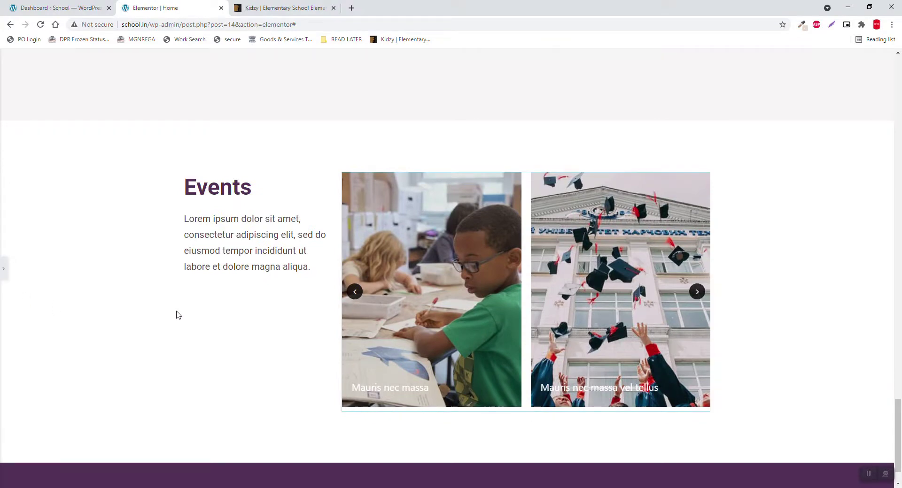
pyautogui.scroll(4, 126, 300)
pyautogui.scroll(-4, 126, 301)
# Switch to the Kidzy template preview and examine its gallery, student quote and footer sections.
pyautogui.click(252, 4)
pyautogui.scroll(-10, 278, 249)
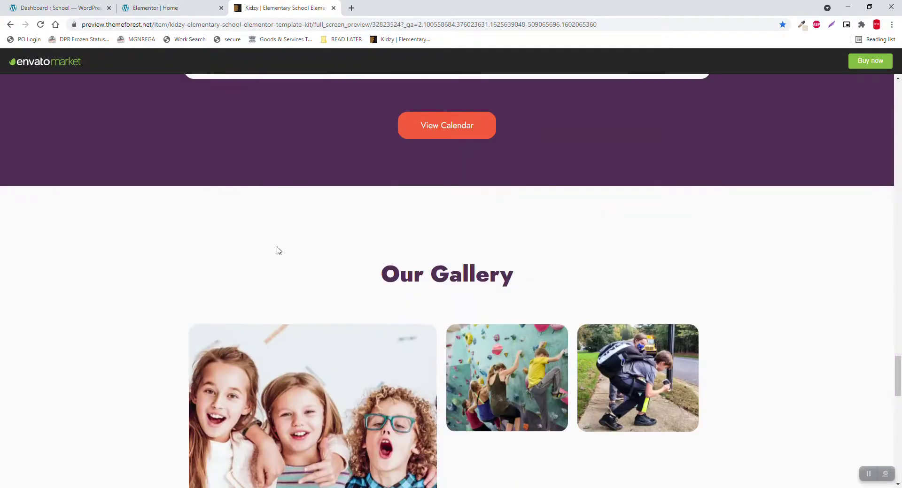
pyautogui.scroll(-4, 197, 242)
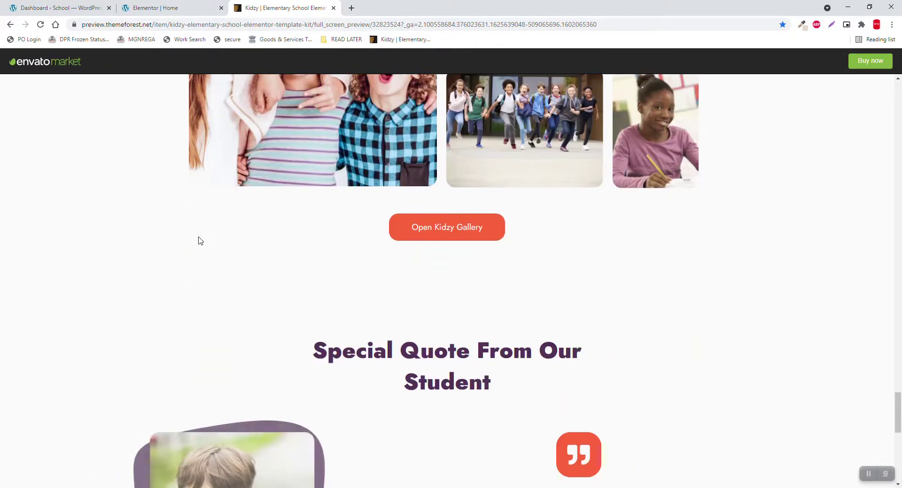
pyautogui.scroll(-3, 197, 241)
pyautogui.scroll(-4, 202, 241)
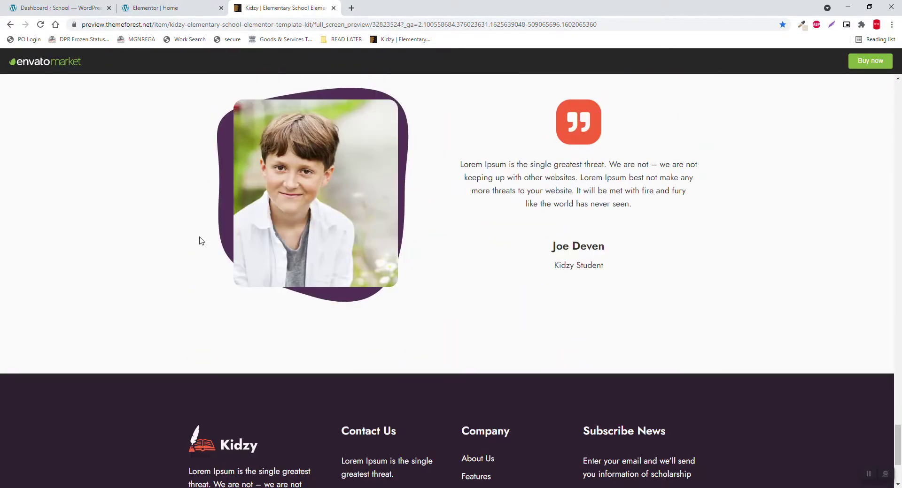
pyautogui.scroll(3, 201, 240)
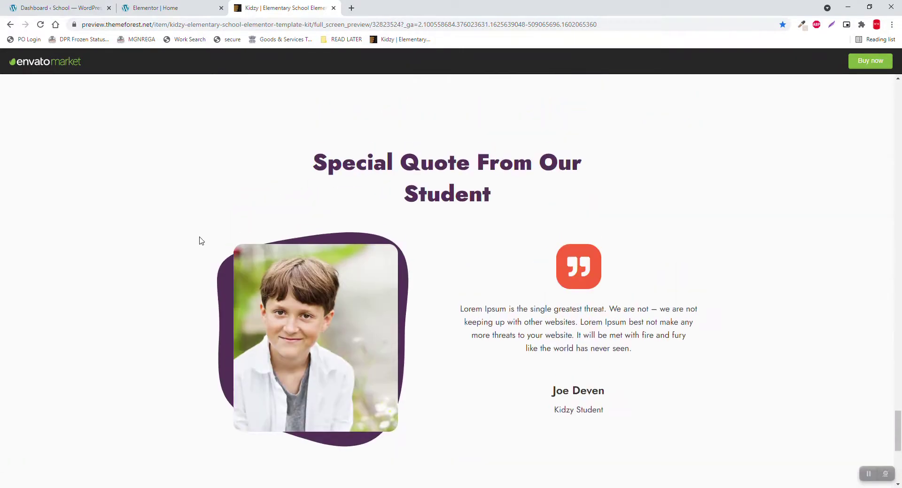
pyautogui.scroll(-5, 200, 240)
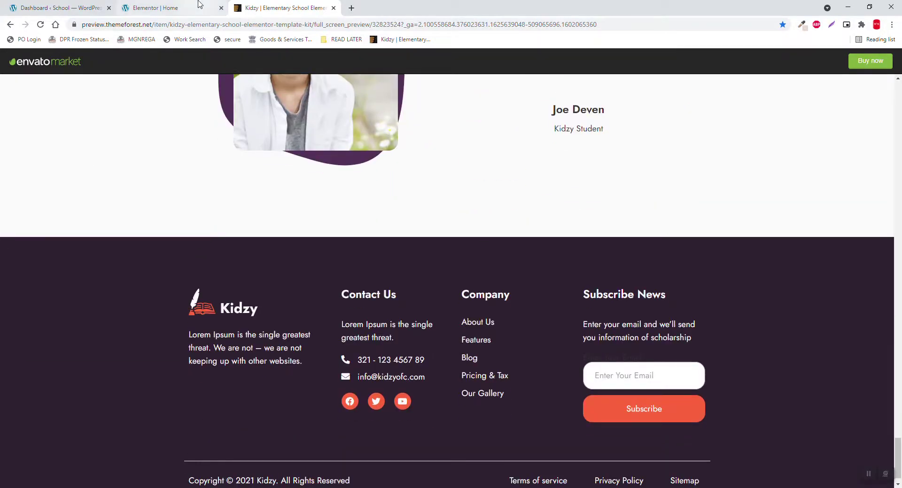
# Switch back to the Elementor page editor and copy the entire Why Chose Us section.
pyautogui.click(162, 8)
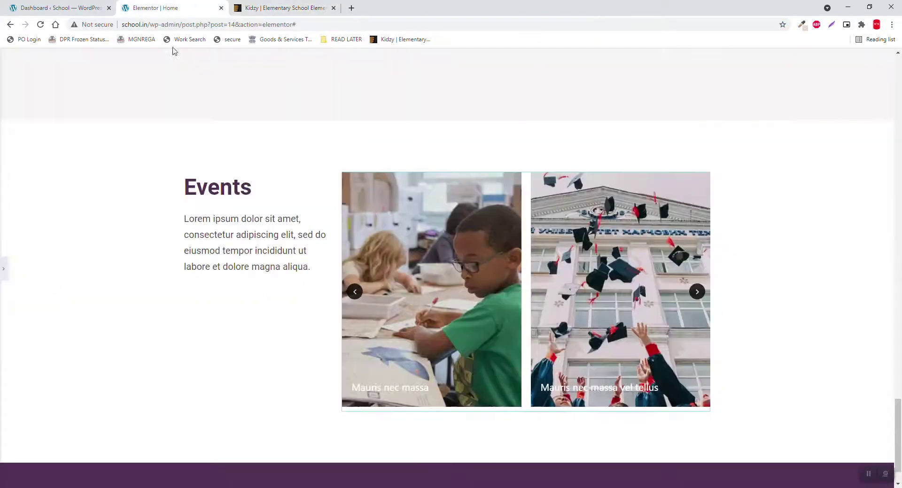
pyautogui.click(3, 273)
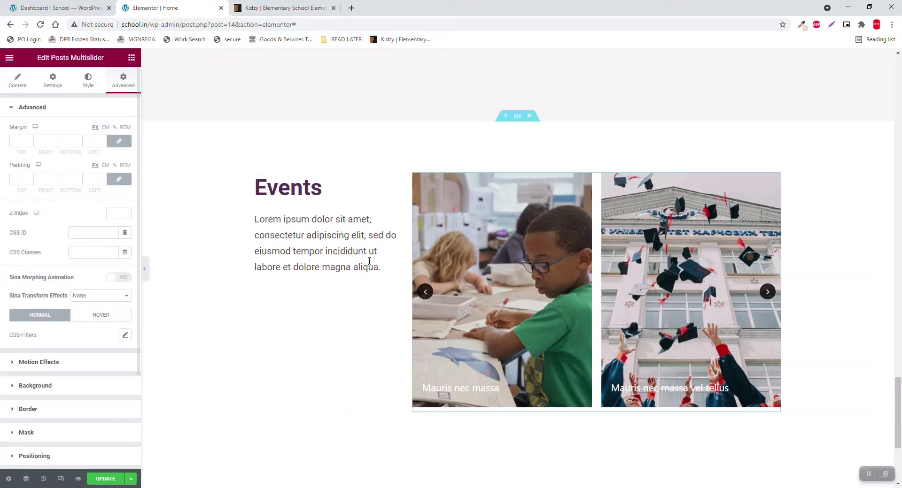
pyautogui.scroll(-1, 187, 250)
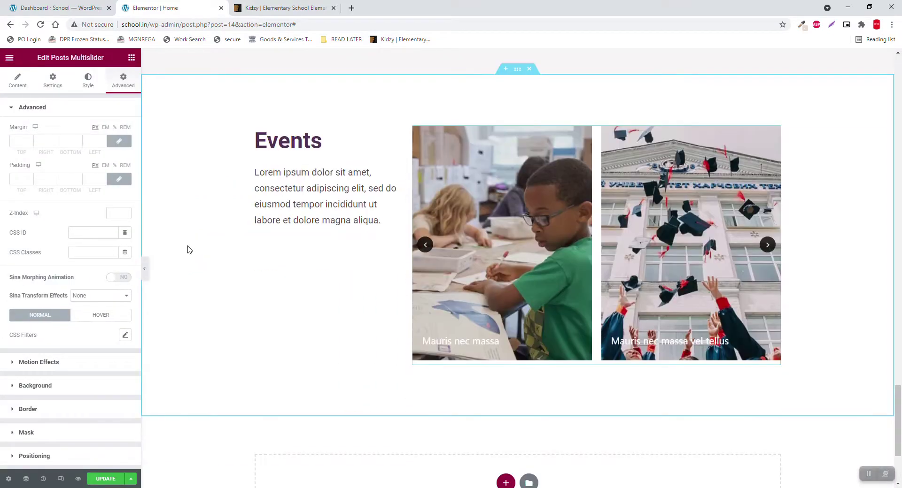
pyautogui.scroll(5, 190, 250)
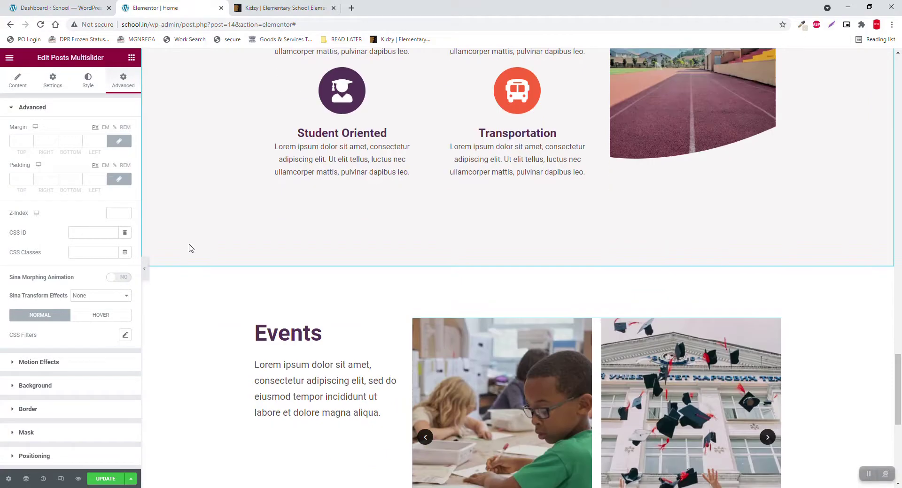
pyautogui.scroll(-8, 189, 250)
pyautogui.scroll(15, 418, 320)
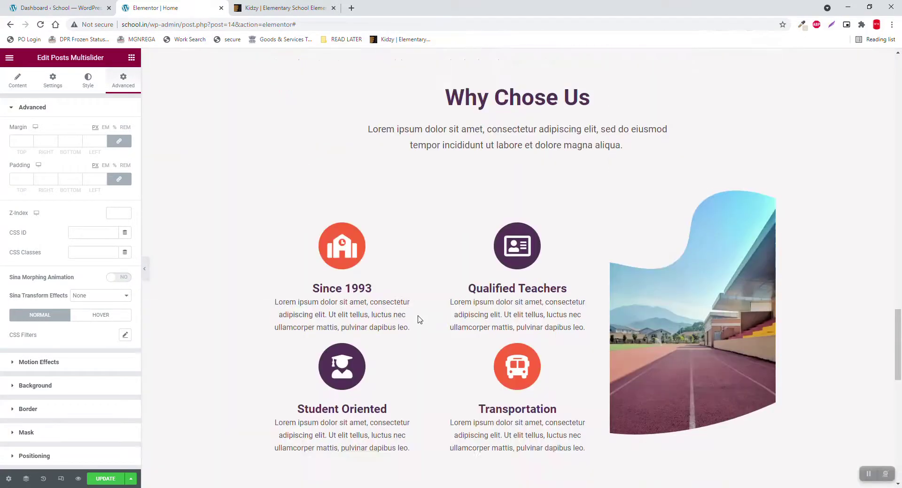
pyautogui.scroll(-4, 421, 319)
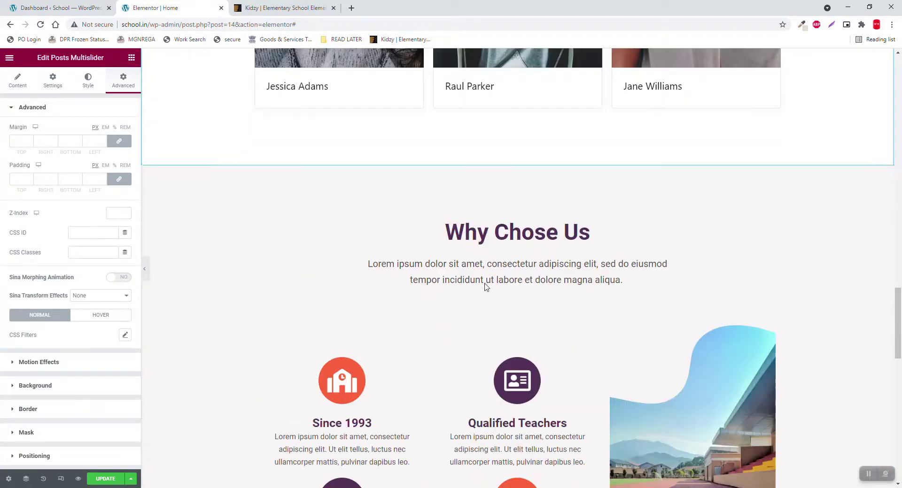
pyautogui.rightClick(517, 166)
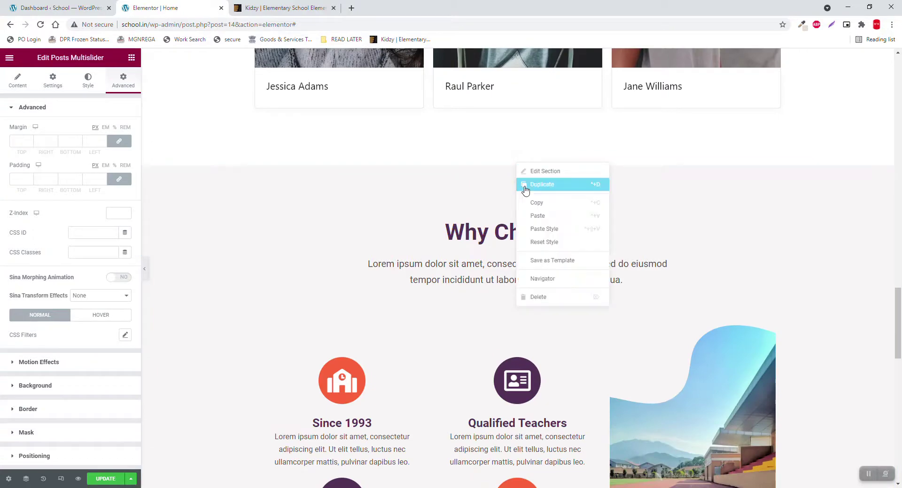
pyautogui.click(535, 203)
# Paste the copied section below the Events section and delete its inner section with the icon boxes and image.
pyautogui.scroll(-6, 536, 207)
pyautogui.scroll(-10, 536, 206)
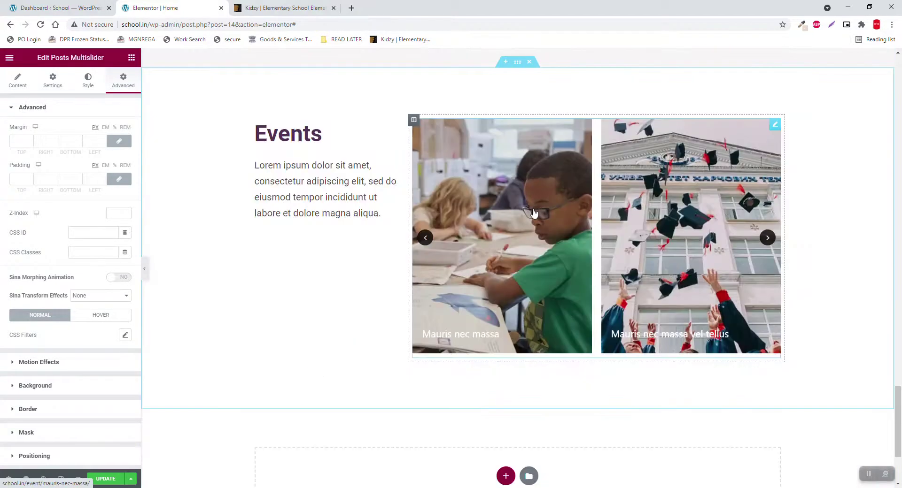
pyautogui.rightClick(600, 346)
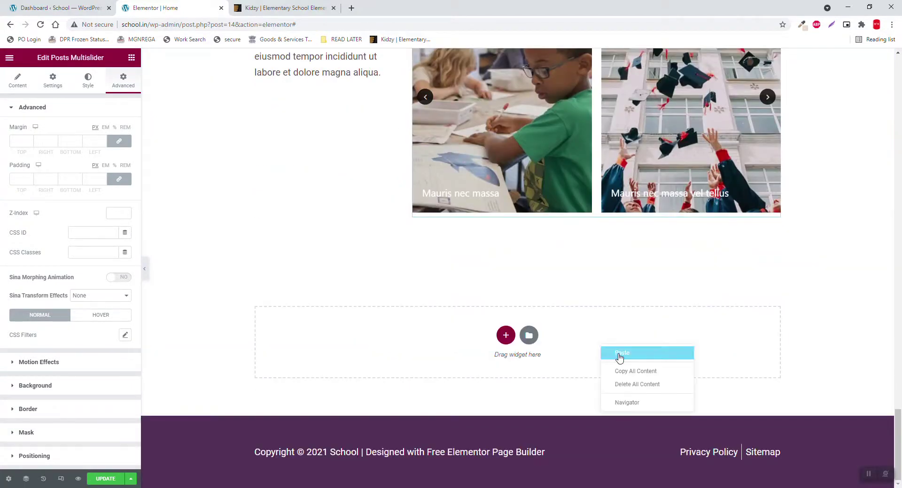
pyautogui.click(619, 356)
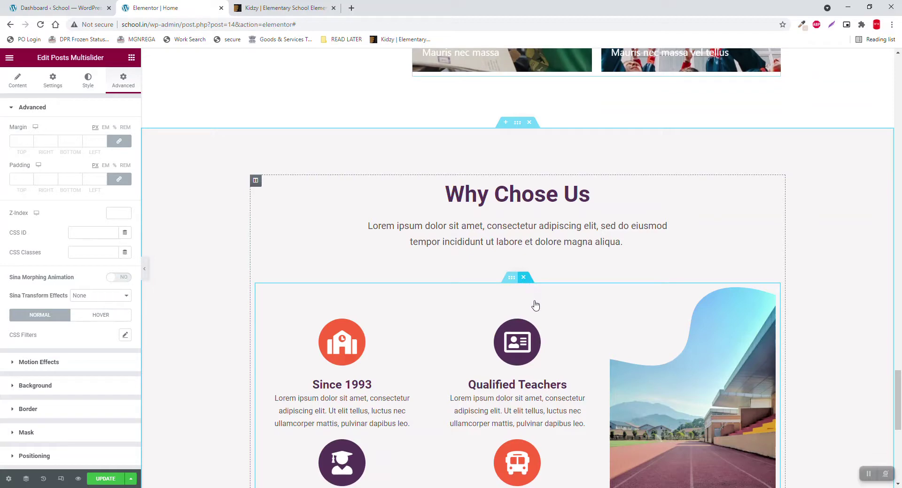
pyautogui.hotkey('ctrl', 'z')
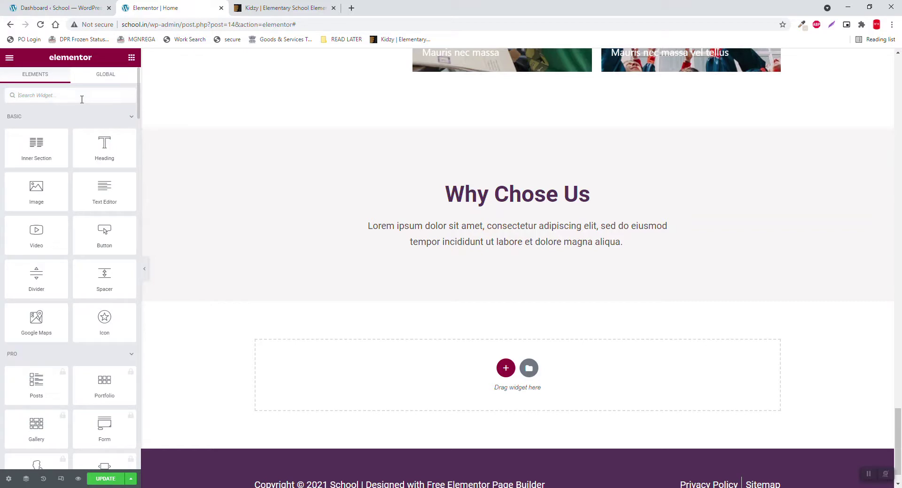
pyautogui.write('te')
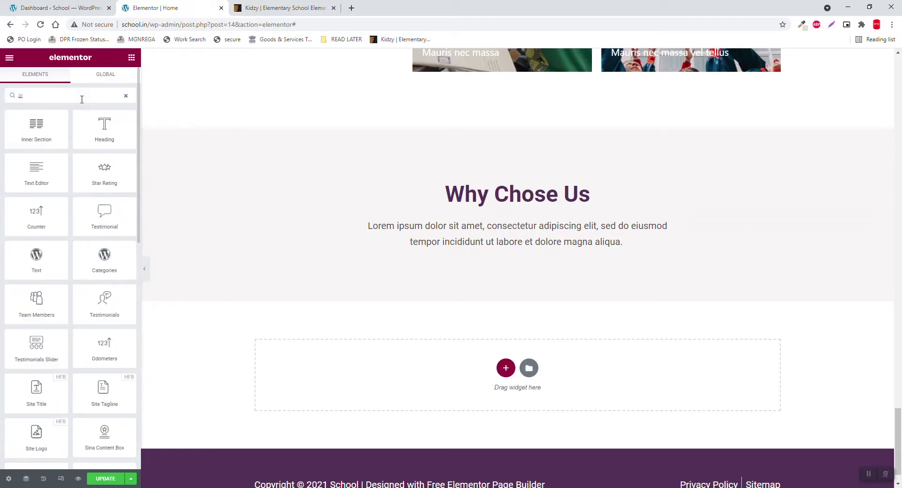
pyautogui.press('BackSpace')
pyautogui.press('BackSpace')
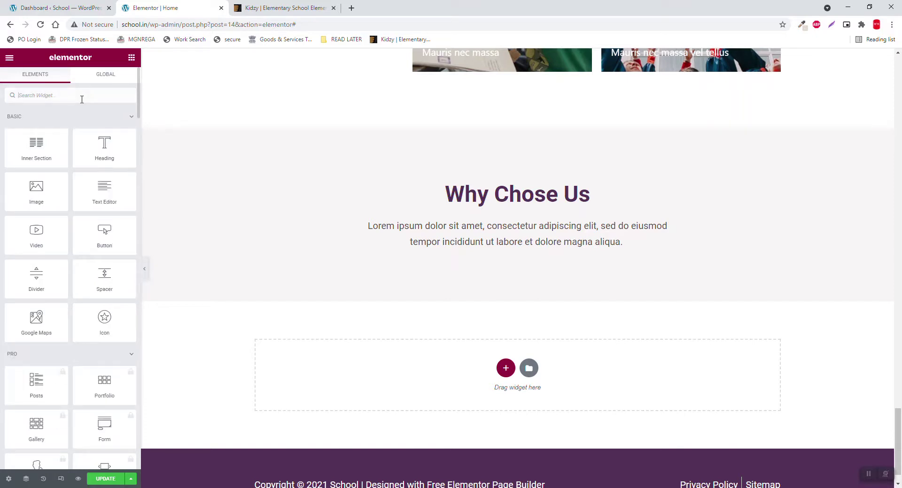
# Find the Sina Review Carousel widget, add it below the pasted section's description, and open its carousel settings.
pyautogui.write('tes')
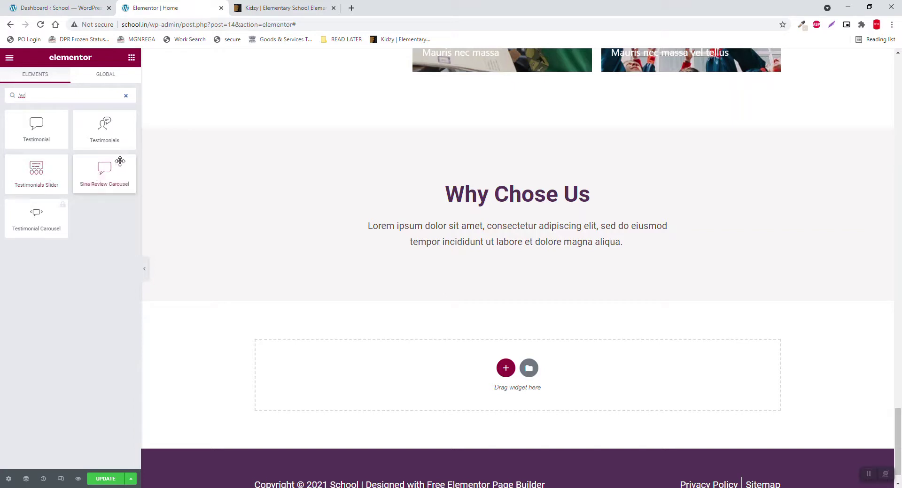
pyautogui.moveTo(115, 163); pyautogui.dragTo(621, 242)
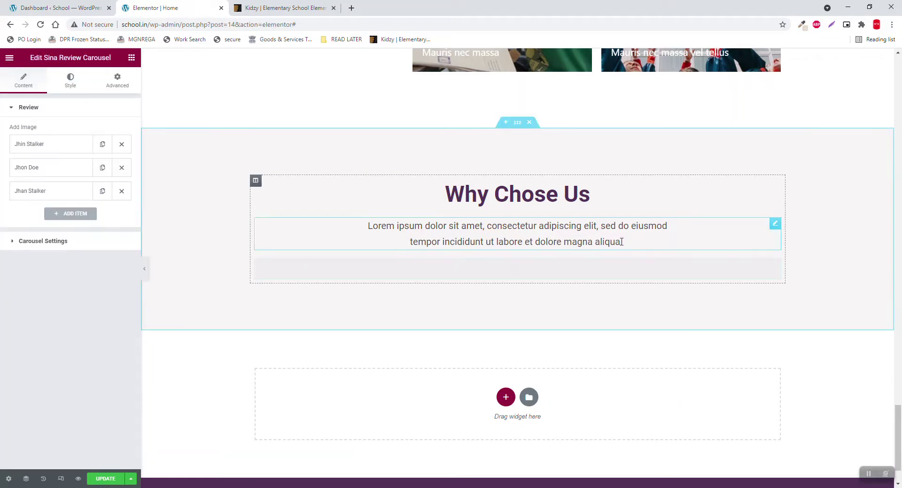
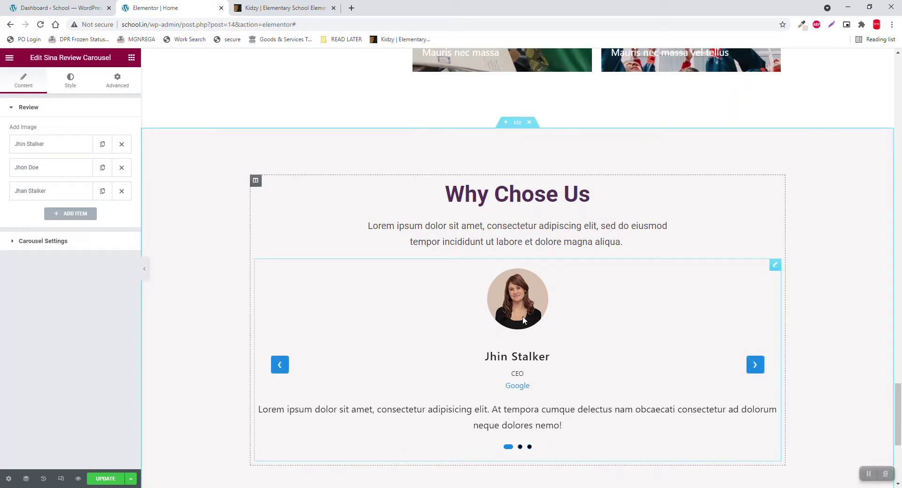
pyautogui.click(69, 241)
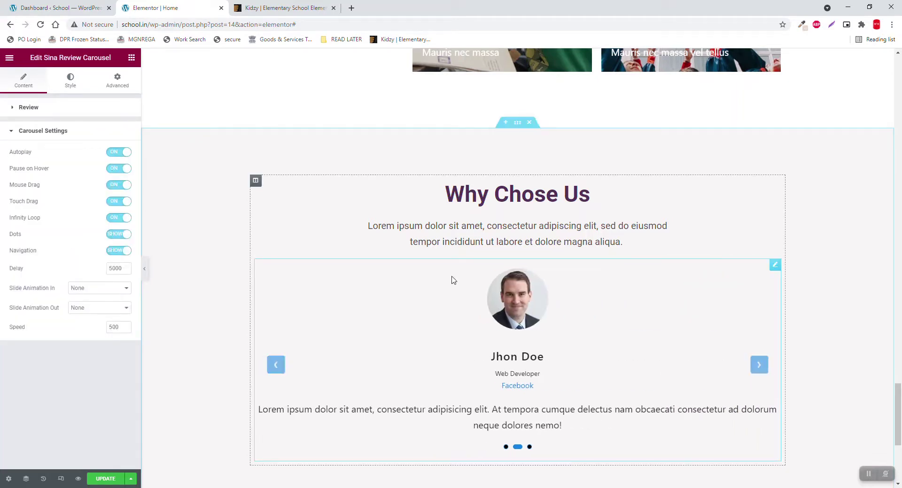
# Change the pasted section's heading to "Testimonials".
pyautogui.click(448, 183)
pyautogui.moveTo(52, 140); pyautogui.dragTo(2, 150)
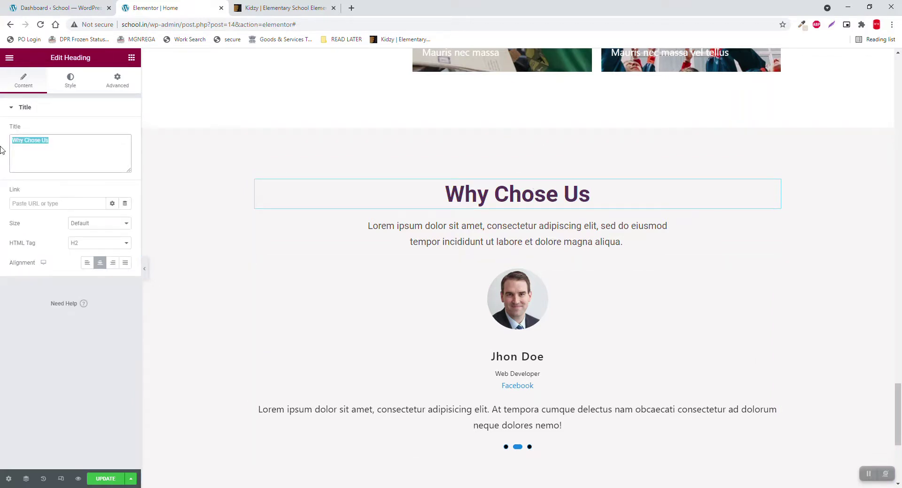
pyautogui.write('Testimonials')
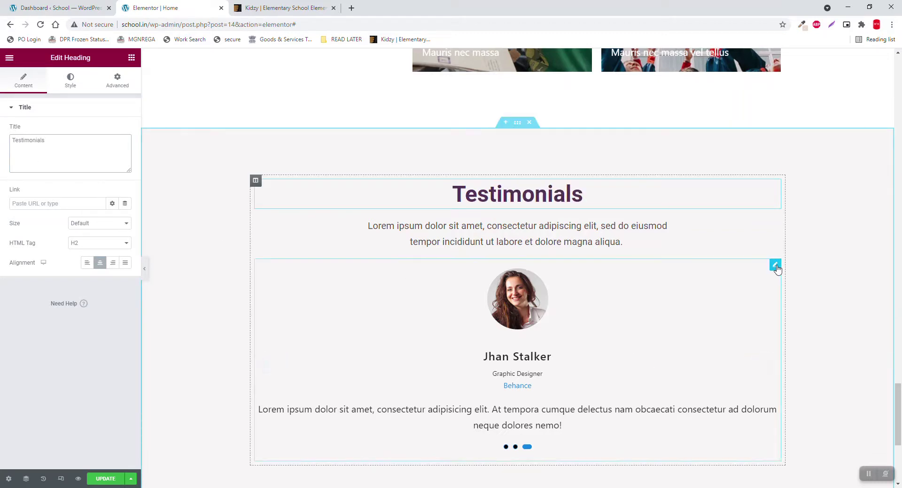
# Set the review carousel's company text colour to #523257, sampled from the Testimonials heading.
pyautogui.click(760, 273)
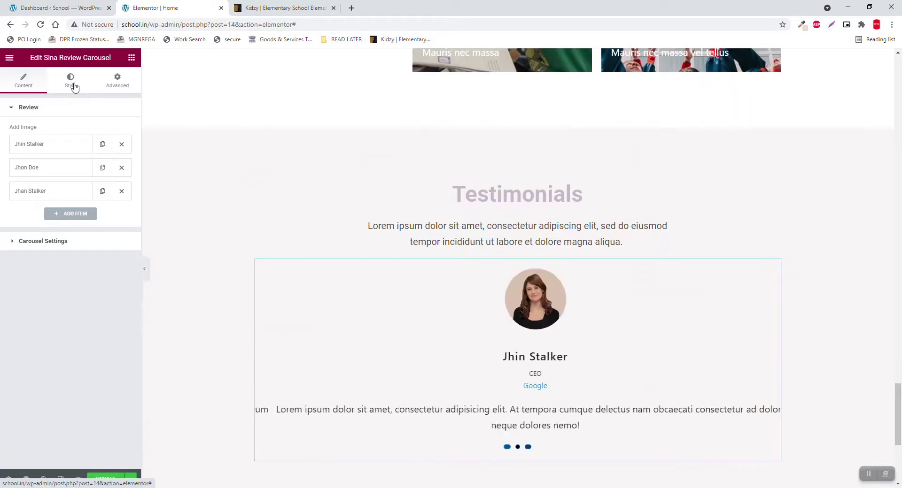
pyautogui.click(71, 81)
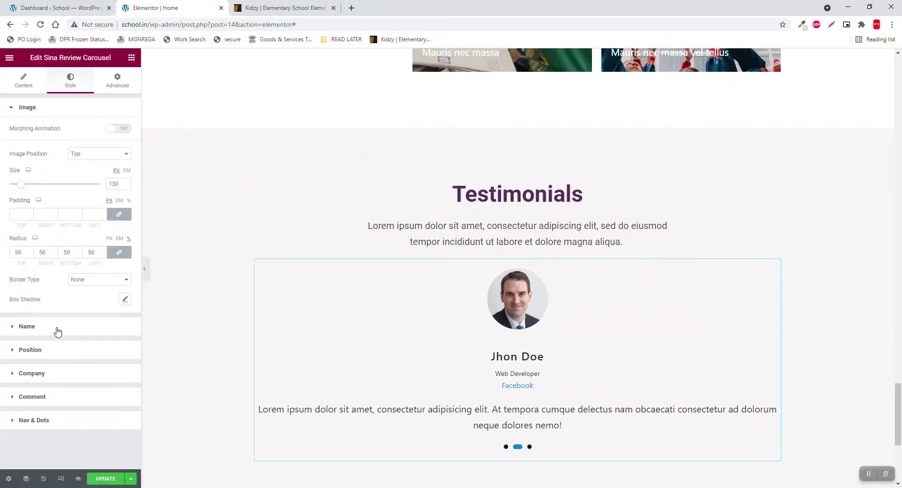
pyautogui.click(31, 374)
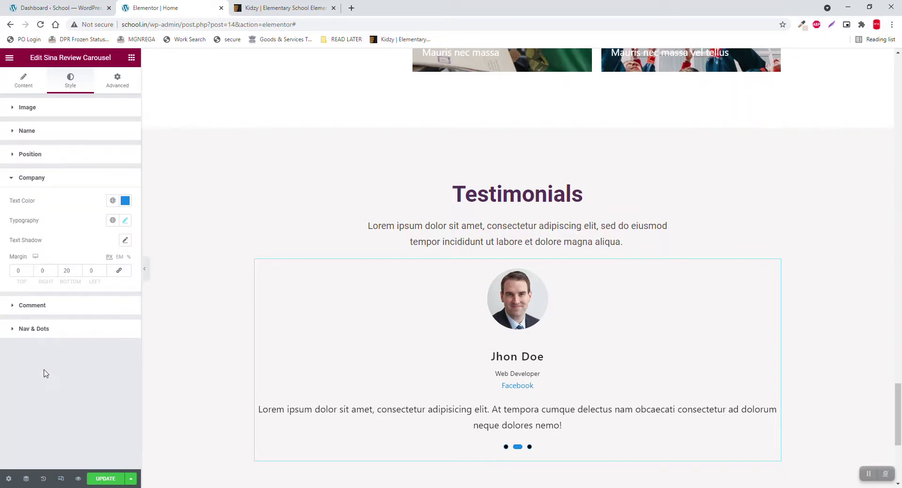
pyautogui.click(126, 201)
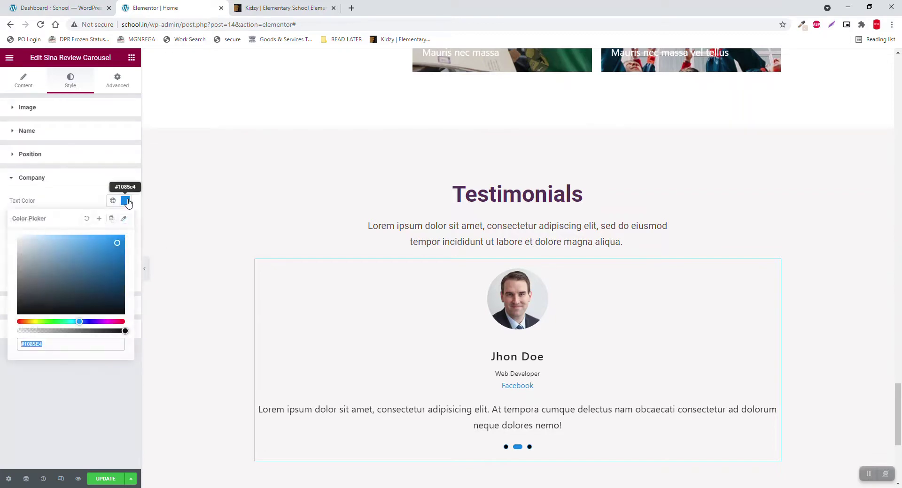
pyautogui.click(123, 218)
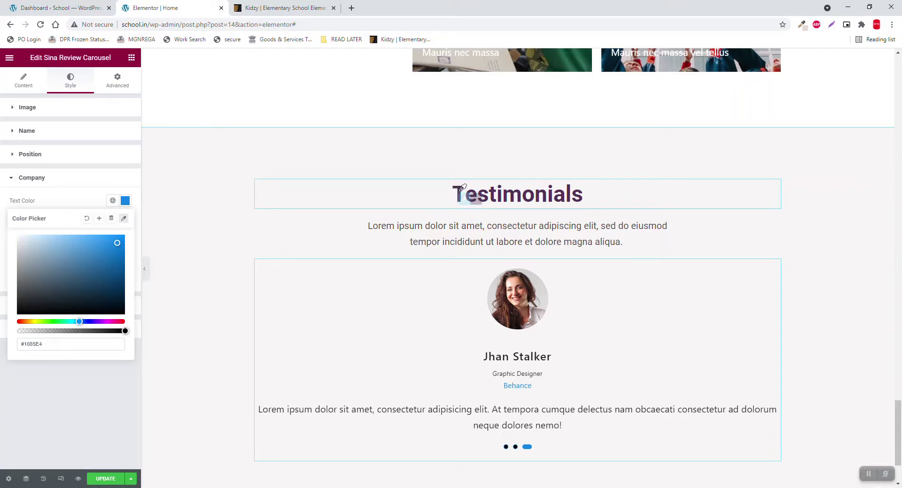
pyautogui.click(475, 207)
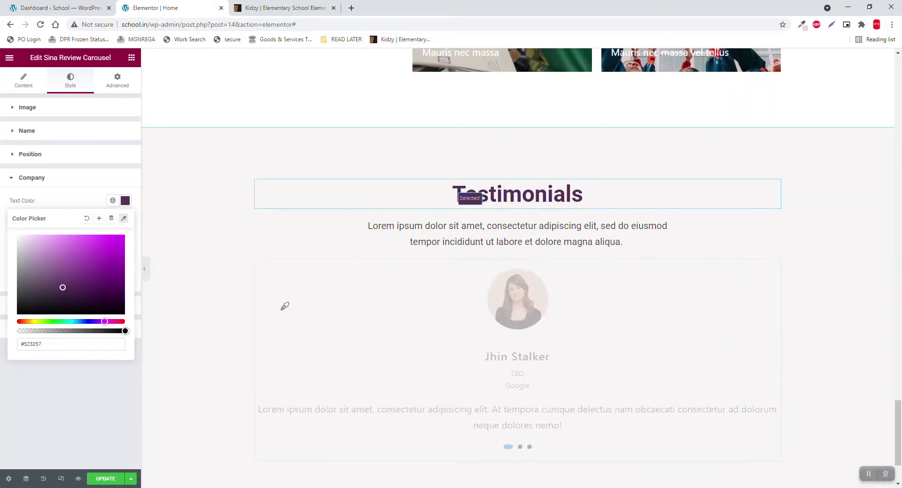
pyautogui.click(79, 386)
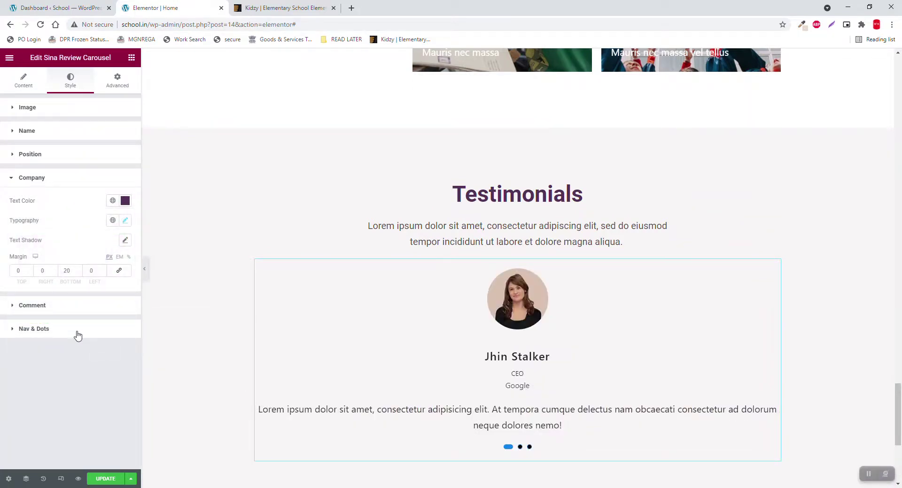
# Set the review carousel's dots colour to #523257, sampled from the Testimonials heading.
pyautogui.click(77, 335)
pyautogui.click(125, 248)
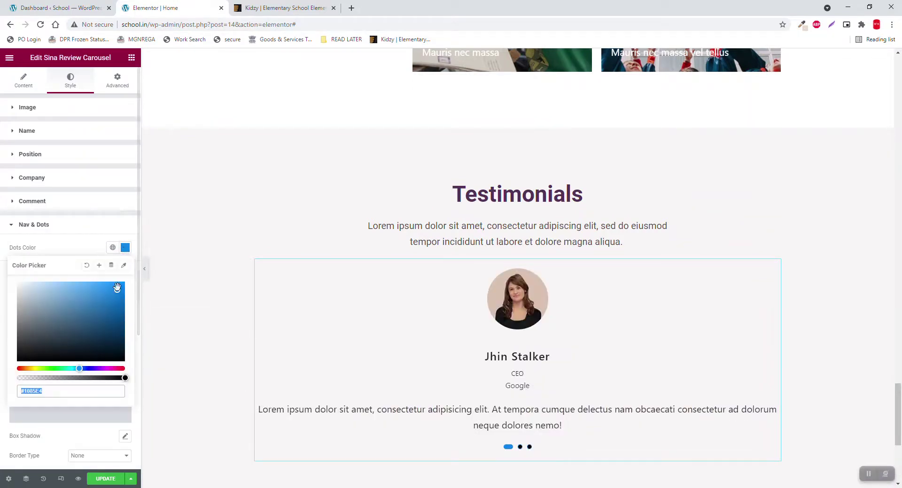
pyautogui.write('Meet The Teacher')
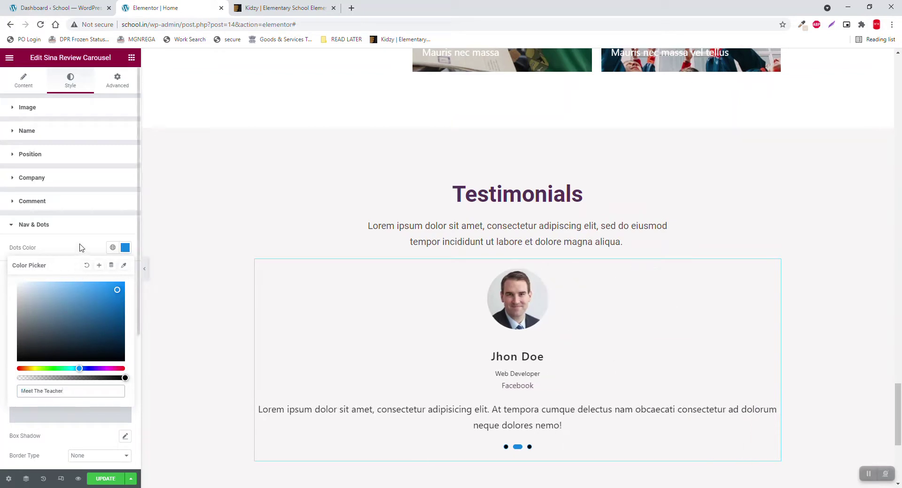
pyautogui.click(124, 266)
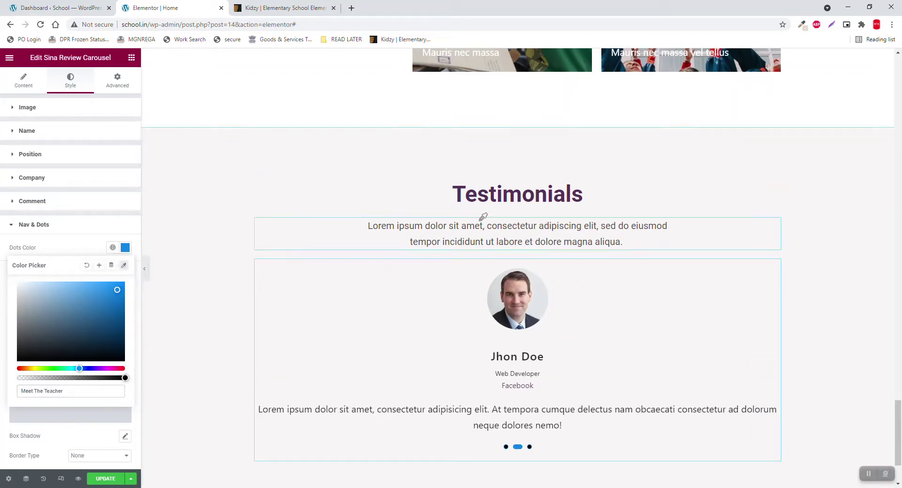
pyautogui.click(557, 199)
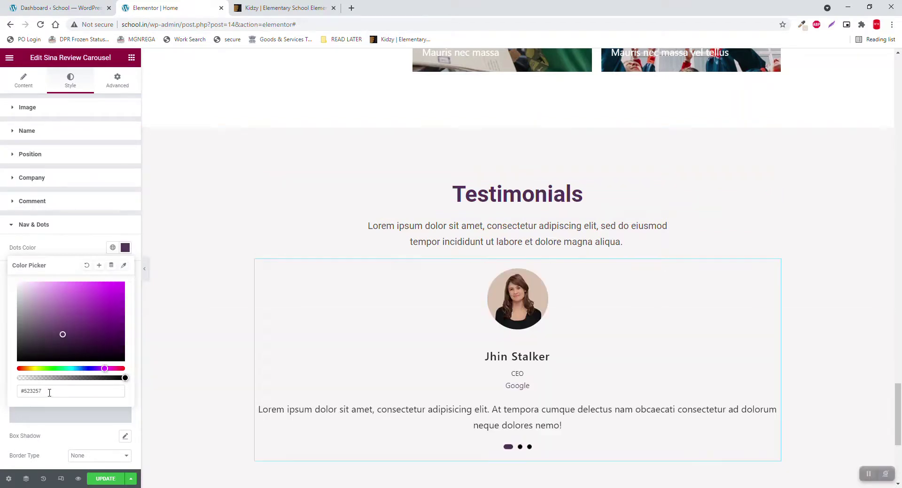
# Copy the dots colour code #523257 and apply it as the background colour of the carousel's navigation arrows.
pyautogui.moveTo(51, 395); pyautogui.dragTo(1, 396)
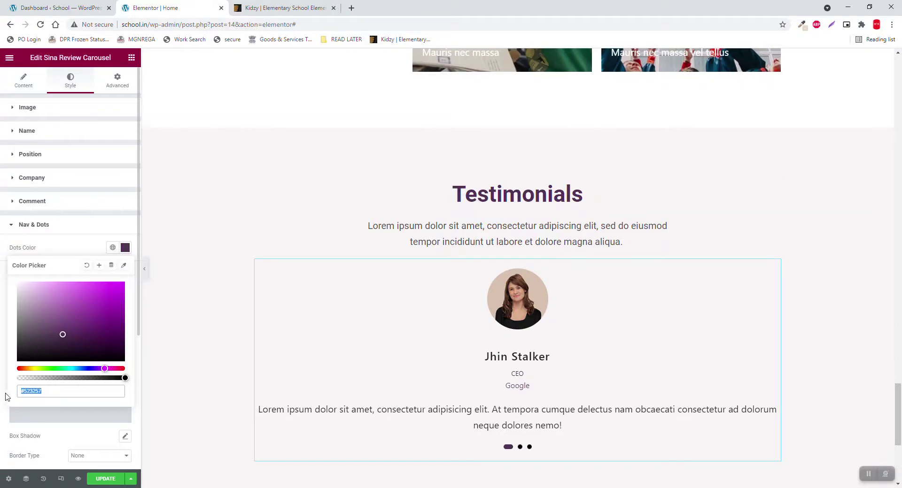
pyautogui.click(60, 422)
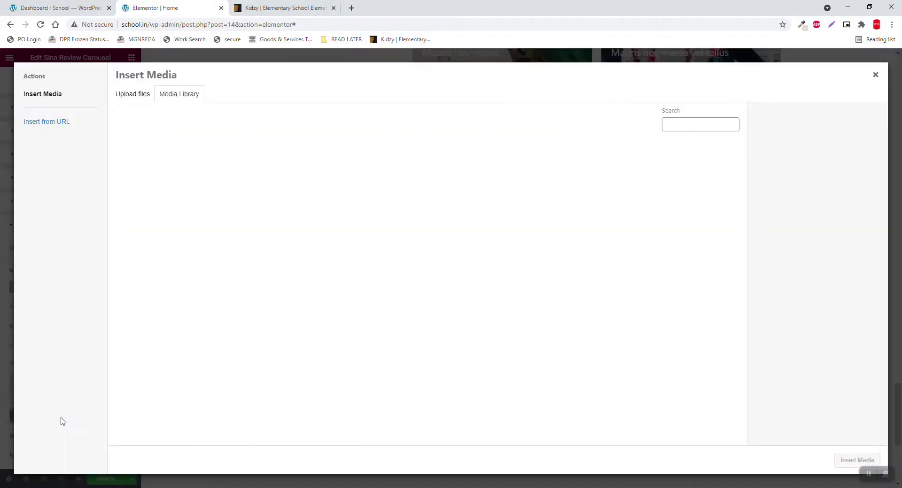
pyautogui.click(876, 75)
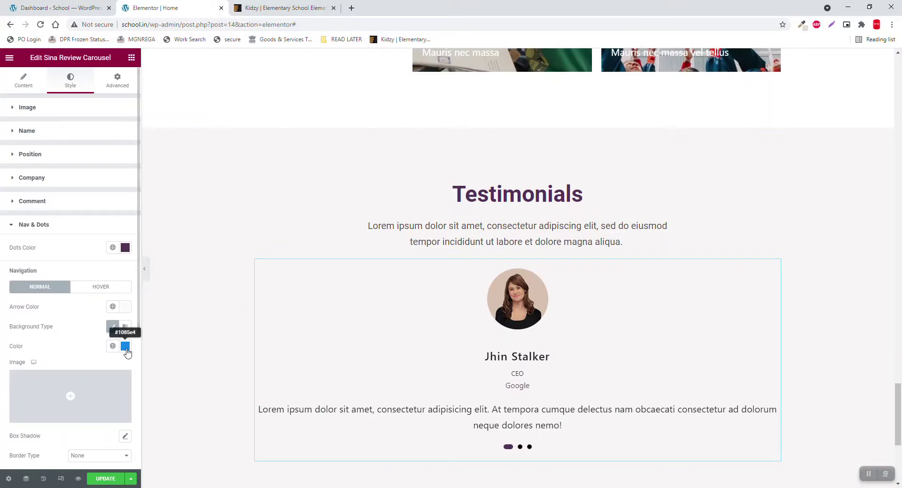
pyautogui.click(125, 346)
pyautogui.hotkey('ctrl', 'v')
pyautogui.click(63, 352)
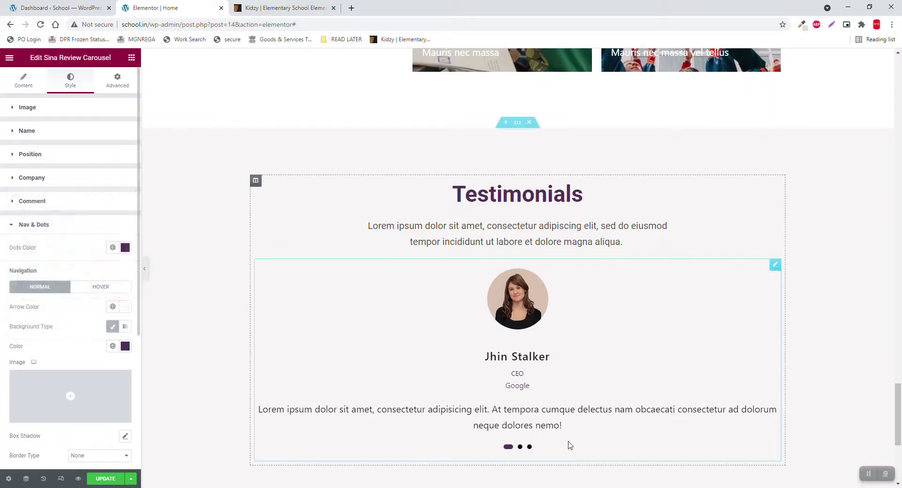
# Review the Testimonials carousel and the Events section above it in the full-width preview.
pyautogui.scroll(-4, 455, 280)
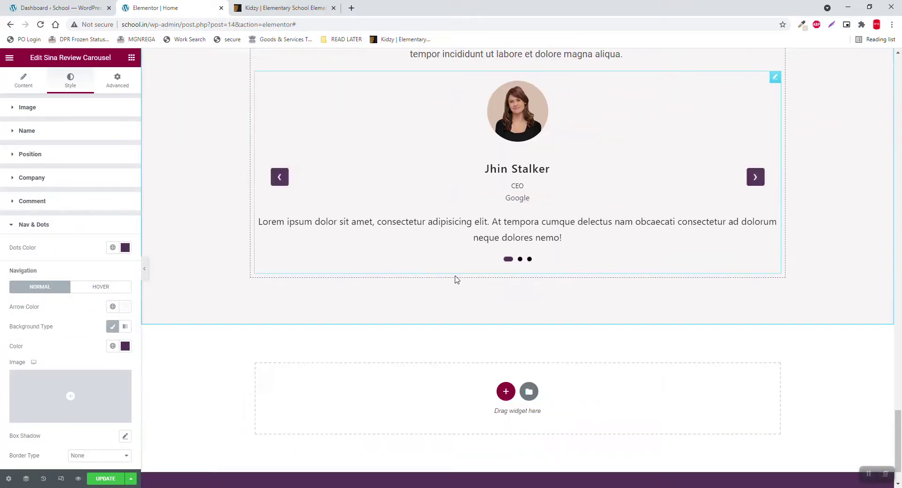
pyautogui.click(145, 269)
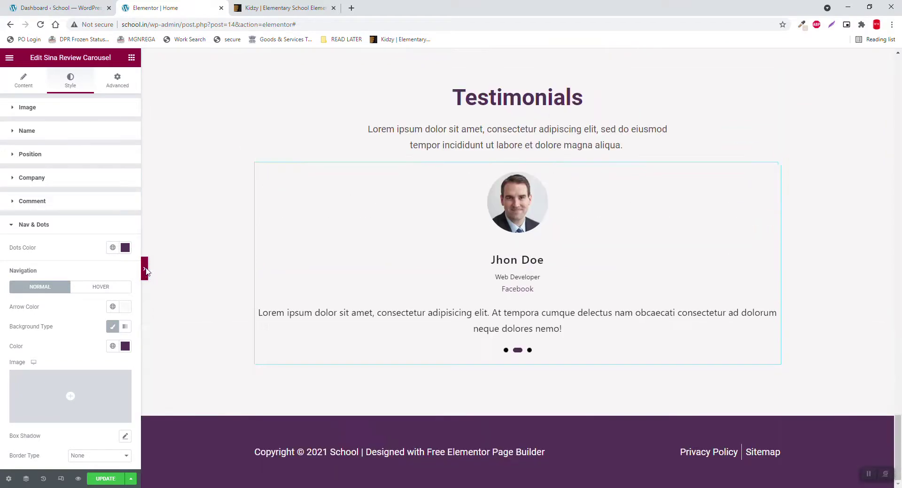
pyautogui.scroll(10, 201, 266)
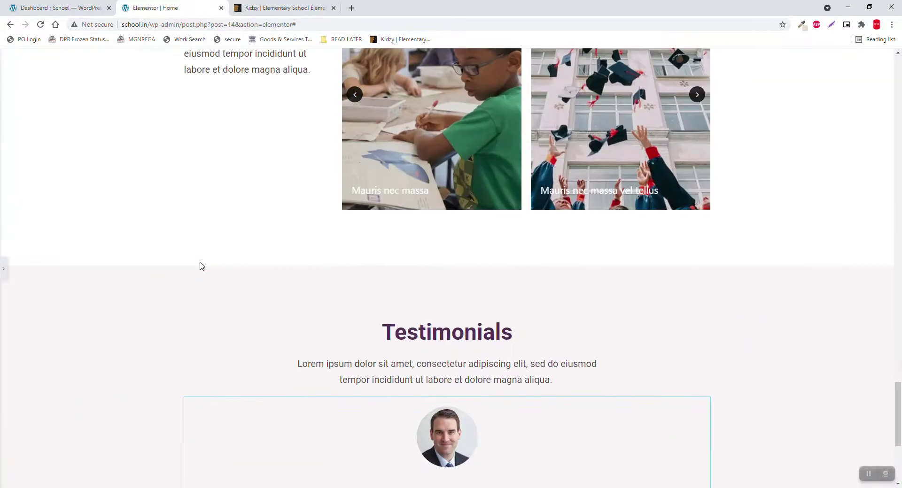
pyautogui.scroll(-9, 201, 266)
pyautogui.scroll(6, 202, 266)
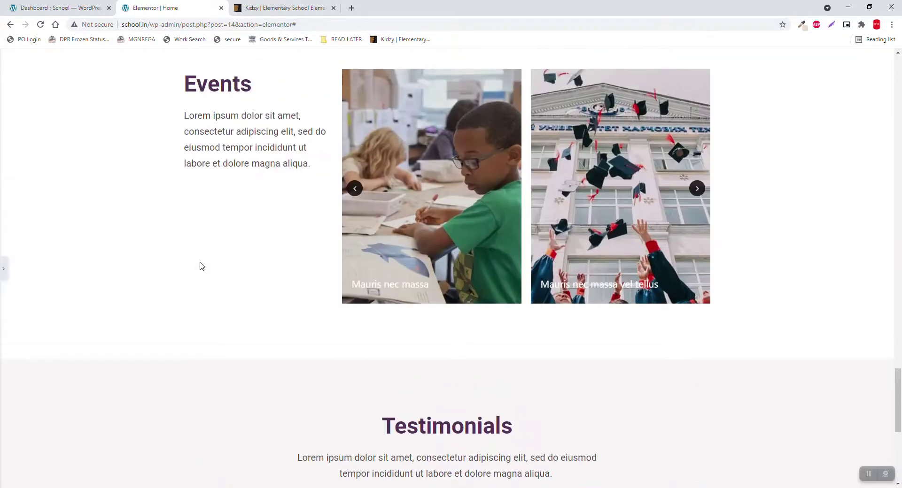
pyautogui.scroll(1, 202, 266)
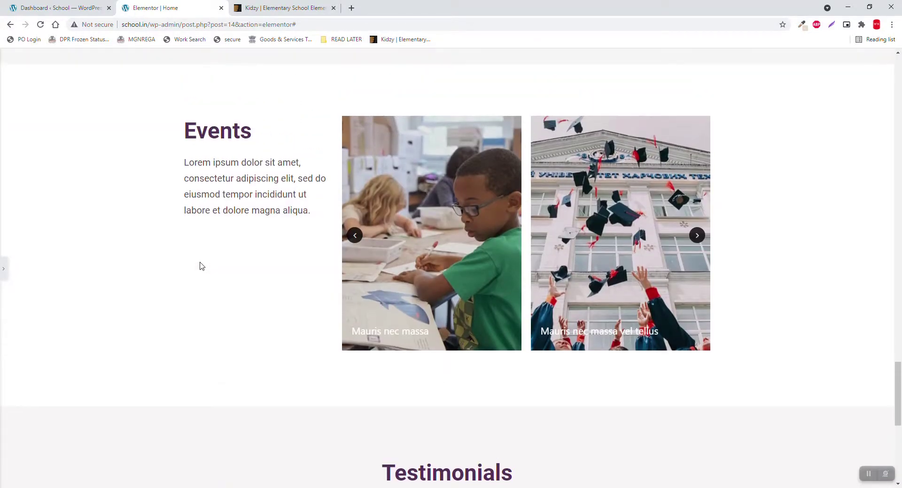
# Add News to the post types queried by the Events section's Posts Multislider.
pyautogui.click(4, 270)
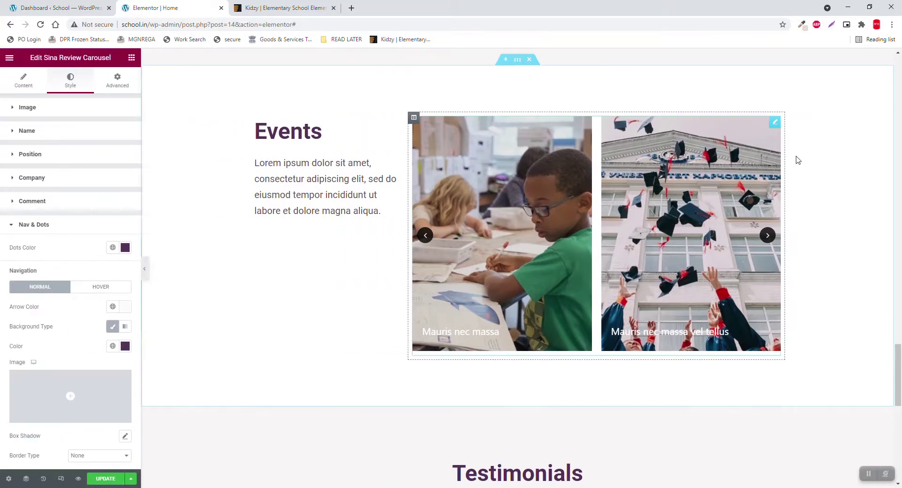
pyautogui.click(775, 123)
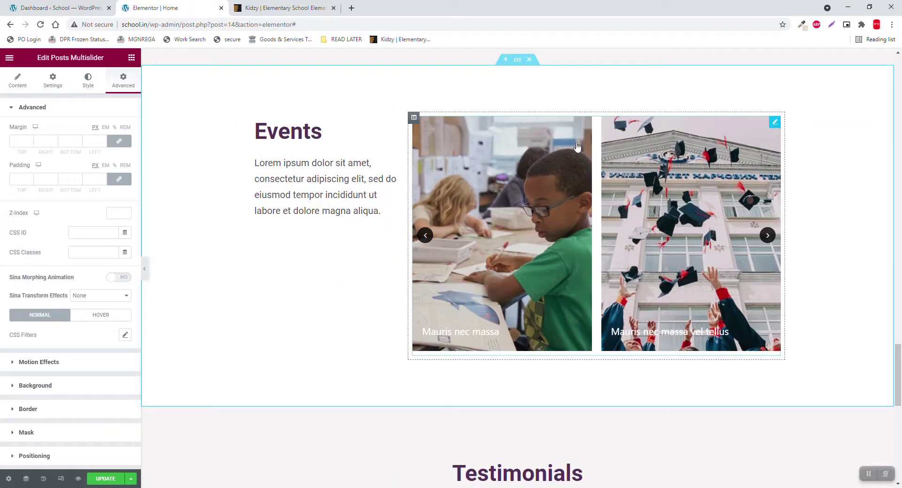
pyautogui.click(49, 87)
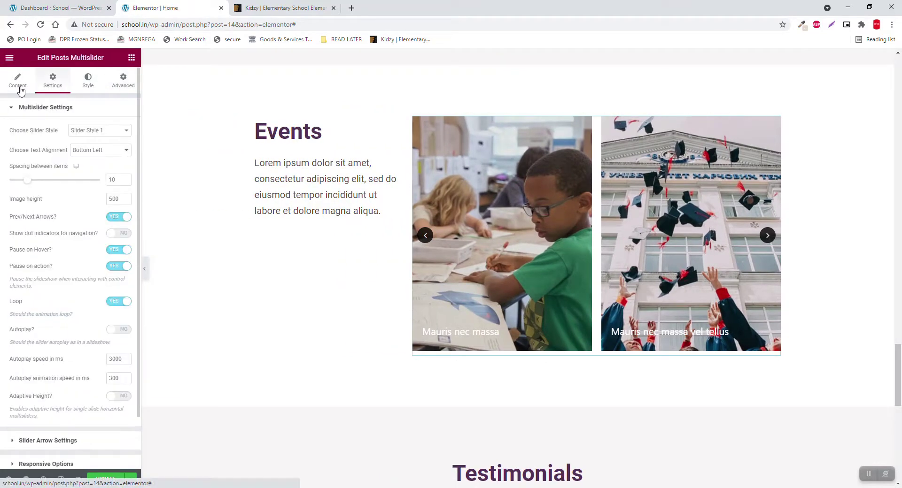
pyautogui.click(20, 87)
pyautogui.click(107, 151)
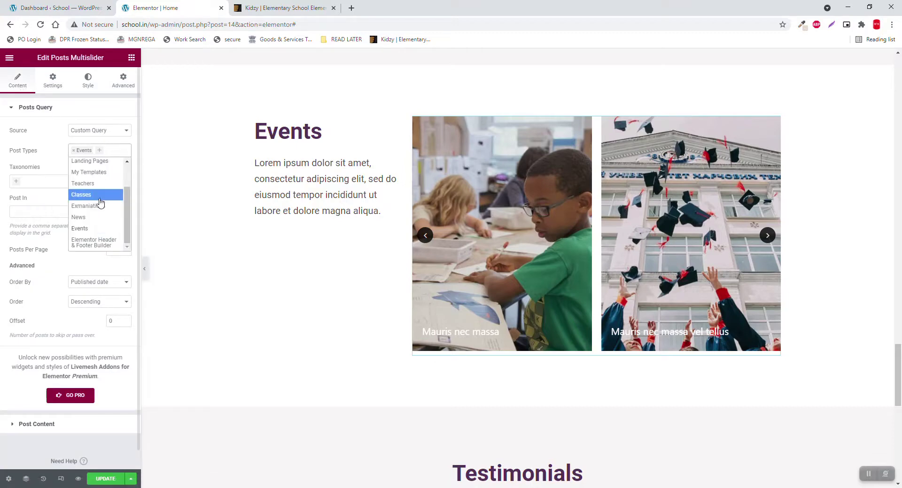
pyautogui.click(93, 216)
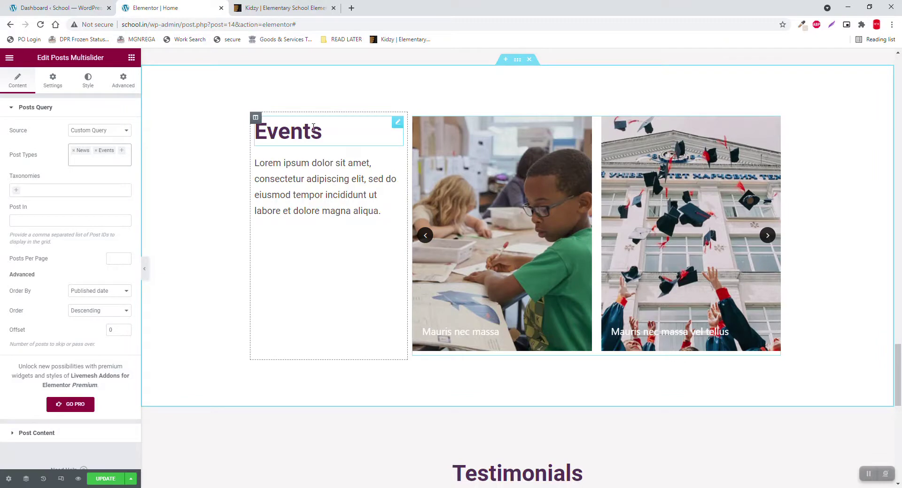
# Change the Events heading to "News & Events" and widen its column to 30.9% so it fits on one line.
pyautogui.click(314, 126)
pyautogui.moveTo(51, 157); pyautogui.dragTo(1, 96)
pyautogui.write('News & Evbent')
pyautogui.press('BackSpace')
pyautogui.press('BackSpace')
pyautogui.press('BackSpace')
pyautogui.press('BackSpace')
pyautogui.write('ents')
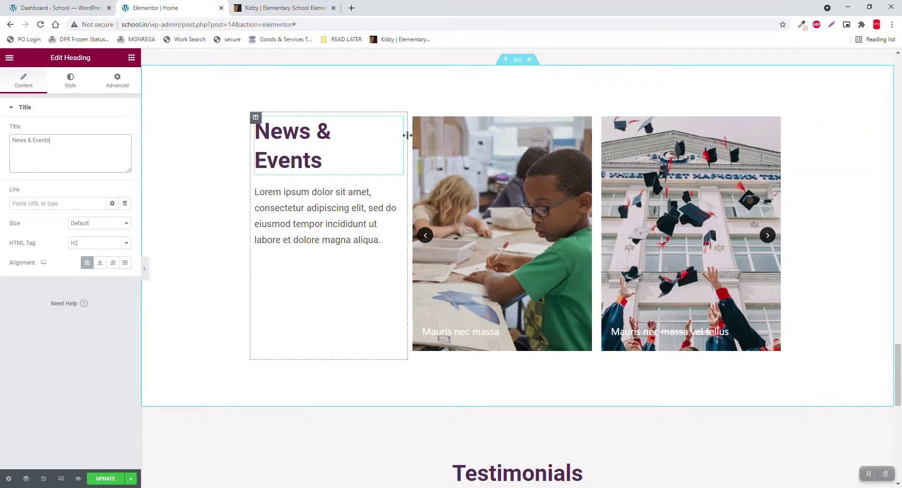
pyautogui.moveTo(411, 137); pyautogui.dragTo(419, 139)
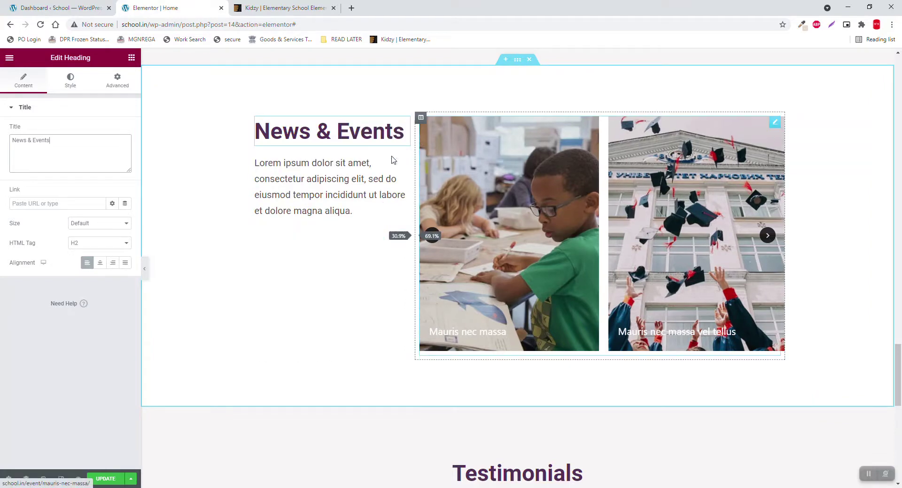
# Review the whole home page in the full-width preview, from the hero section down to the Testimonials carousel and footer.
pyautogui.click(145, 269)
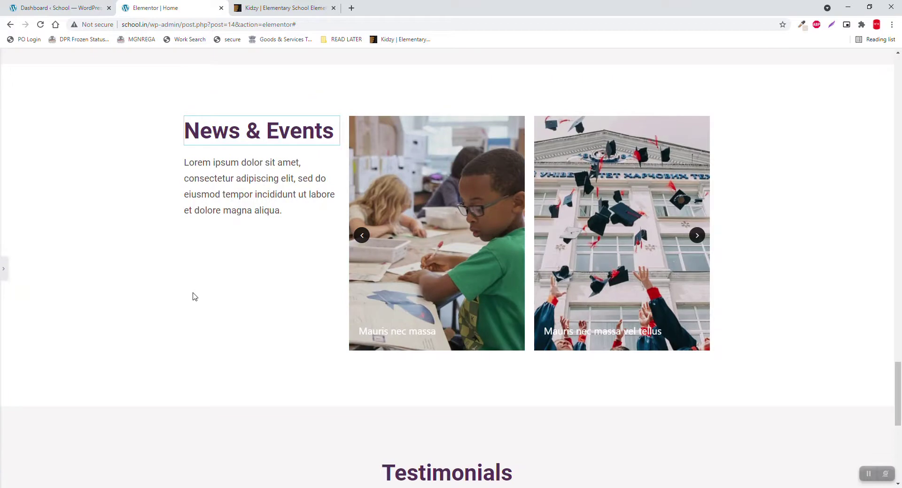
pyautogui.scroll(9, 198, 287)
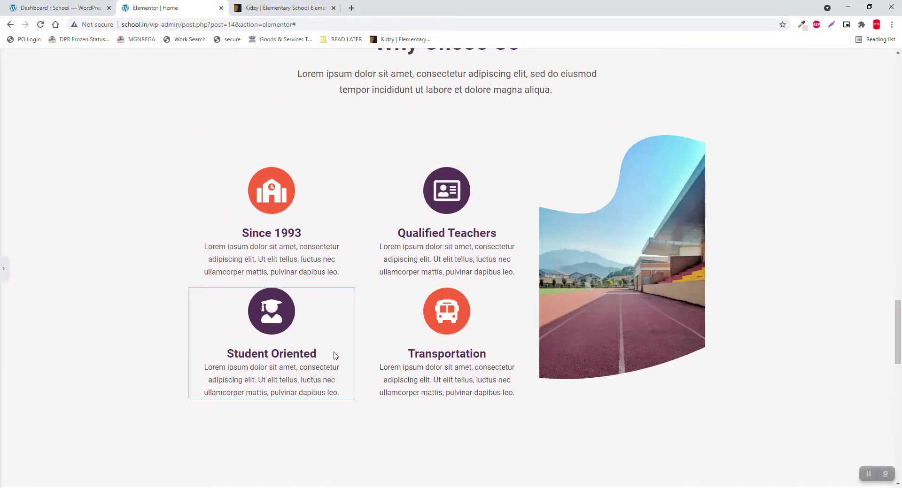
pyautogui.scroll(8, 334, 353)
pyautogui.scroll(12, 493, 234)
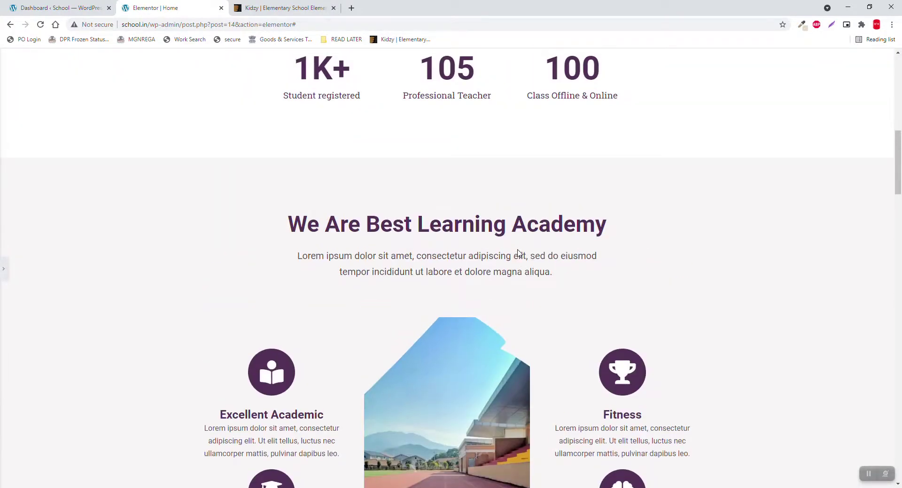
pyautogui.scroll(7, 519, 253)
pyautogui.scroll(6, 549, 249)
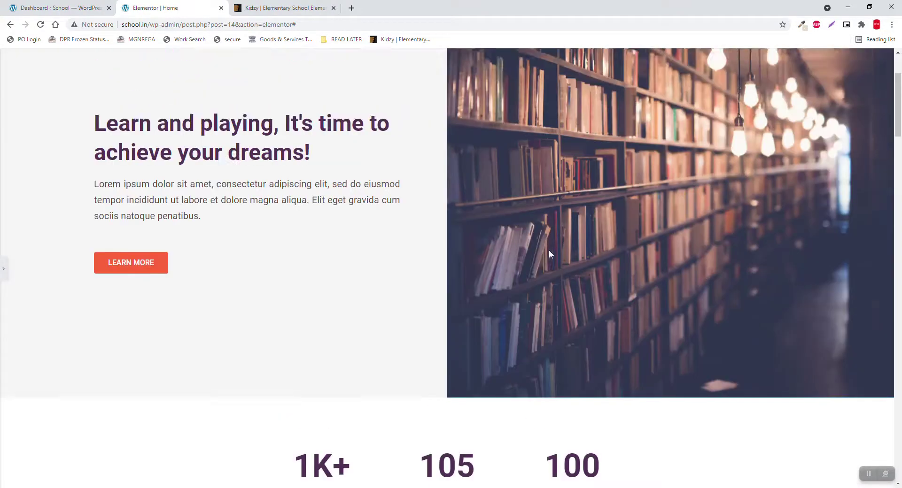
pyautogui.scroll(-15, 549, 253)
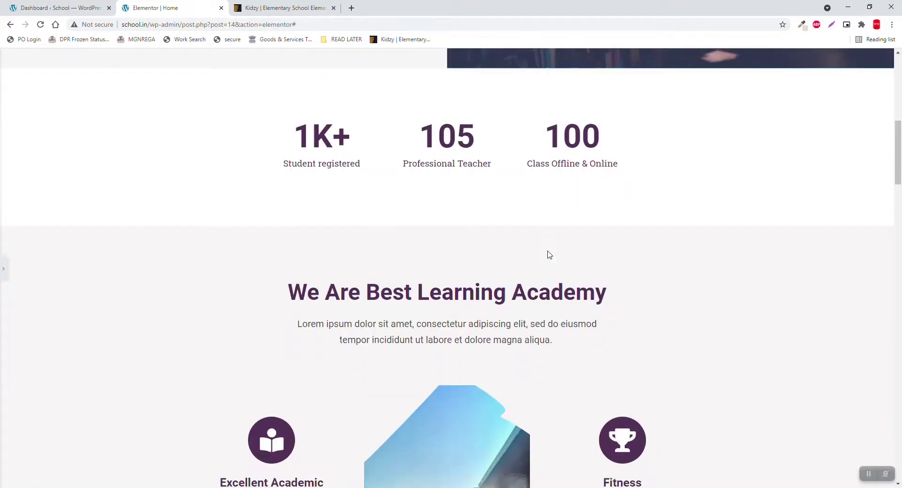
pyautogui.scroll(-15, 594, 241)
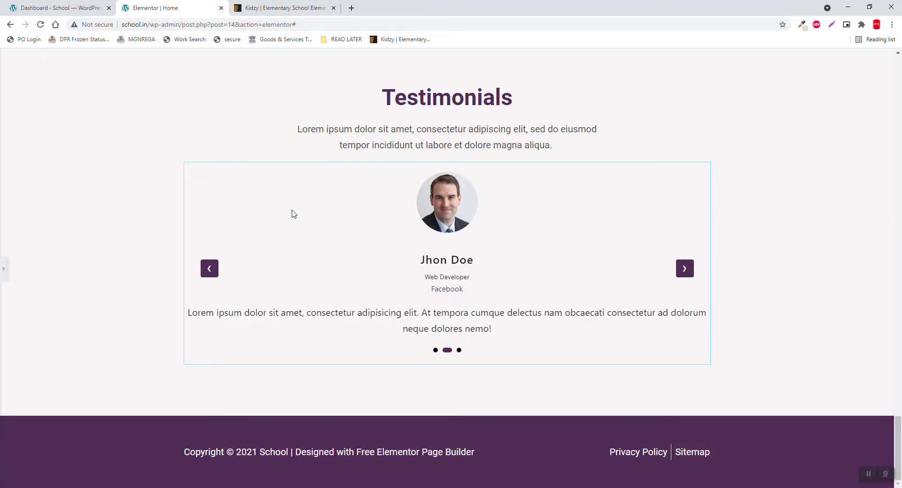
pyautogui.scroll(6, 291, 214)
pyautogui.scroll(6, 291, 213)
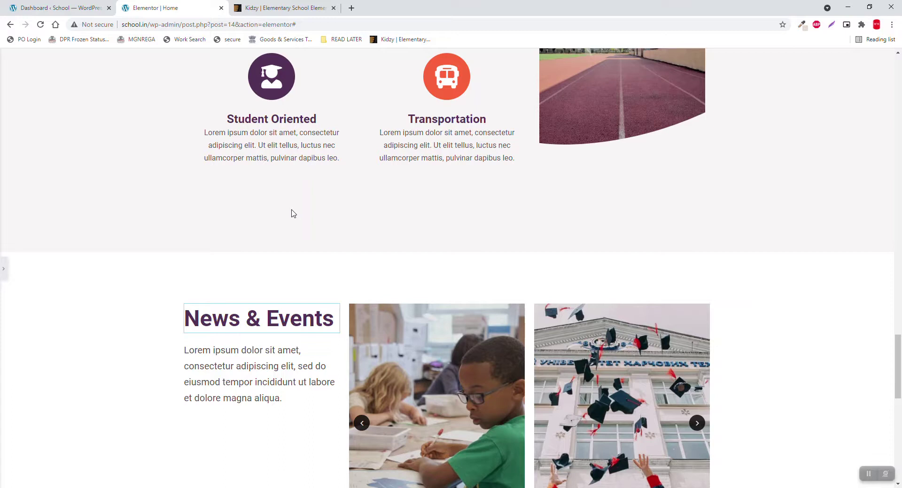
# Bring back the editing panel and update the home page to save its changes.
pyautogui.click(3, 269)
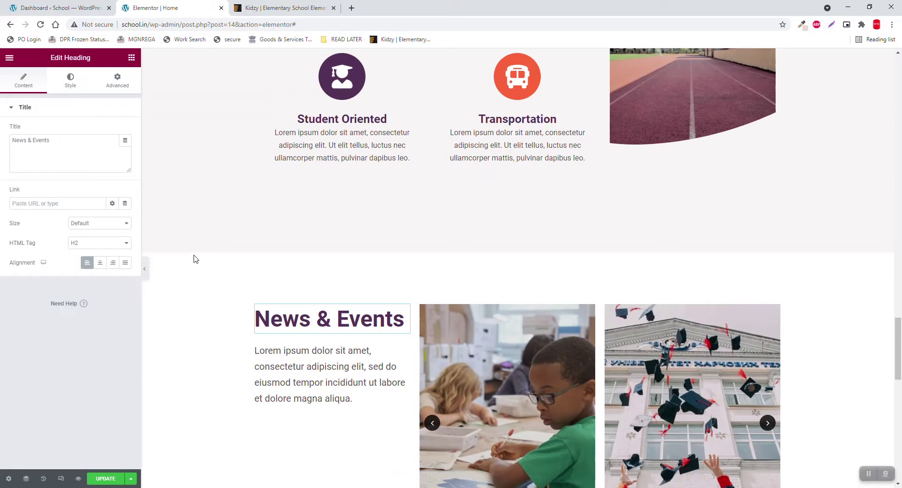
pyautogui.click(105, 479)
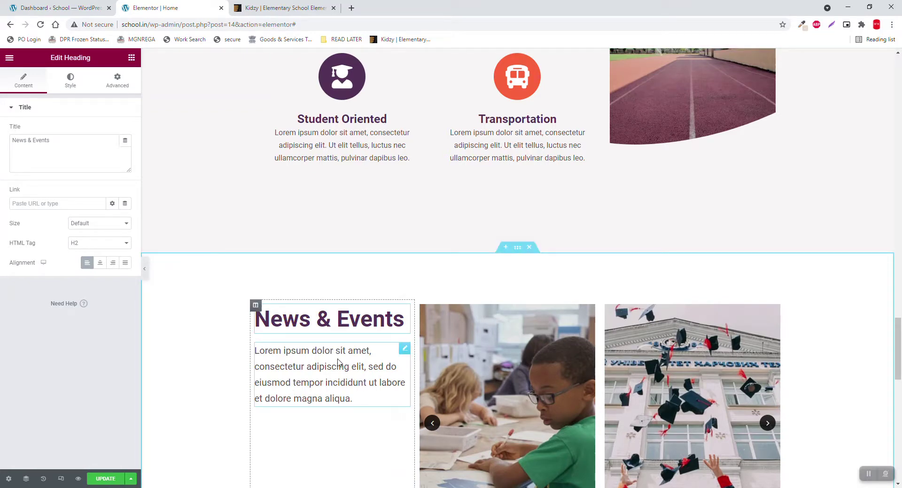
pyautogui.click(105, 478)
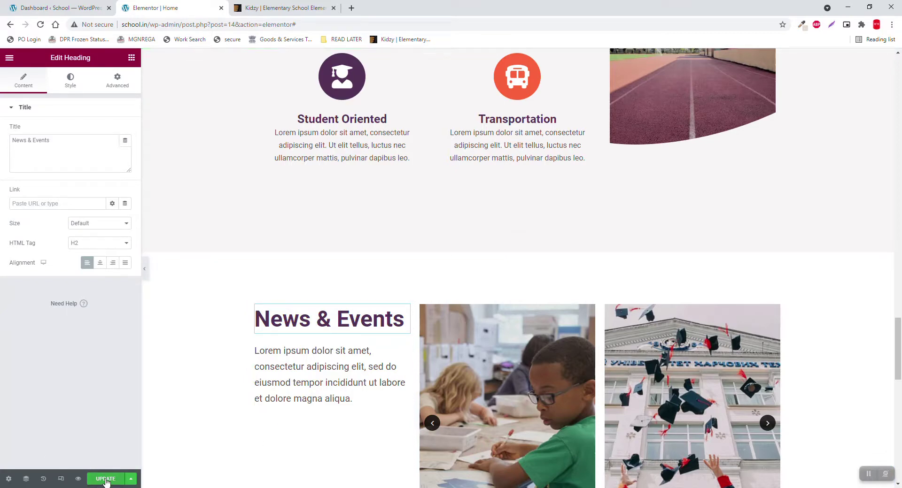